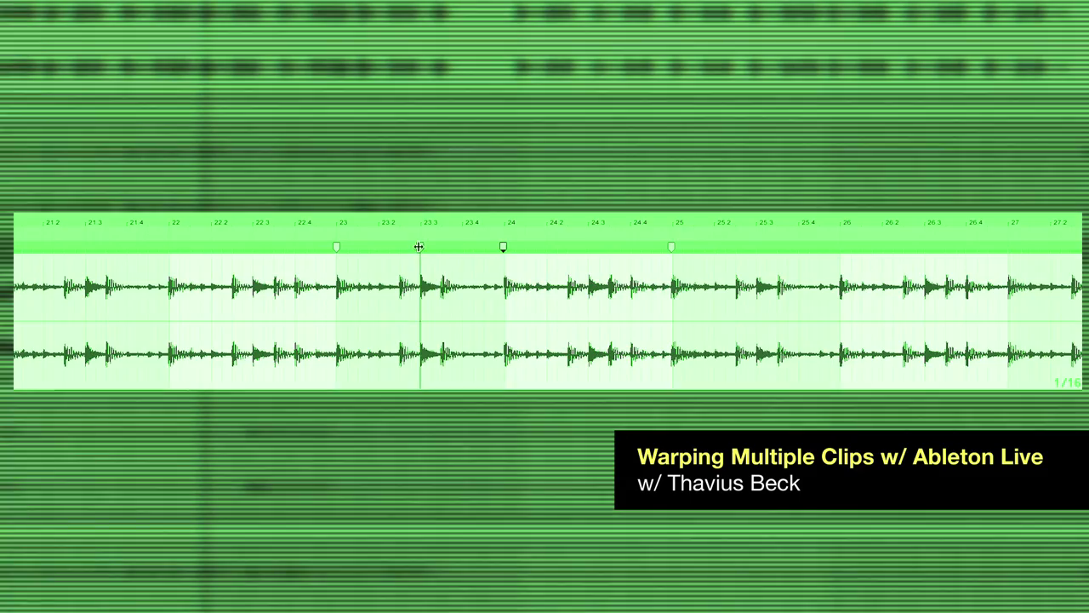
Step: Zoom into the drum waveform near bar 23 and add a warp marker on a drum hit
{"action": "mouse_move", "coordinate": [418, 247]}
{"action": "left_mouse_down"}
{"action": "mouse_move", "coordinate": [360, 244]}
{"action": "mouse_move", "coordinate": [477, 248]}
{"action": "left_mouse_up"}
{"action": "double_click", "coordinate": [468, 247]}
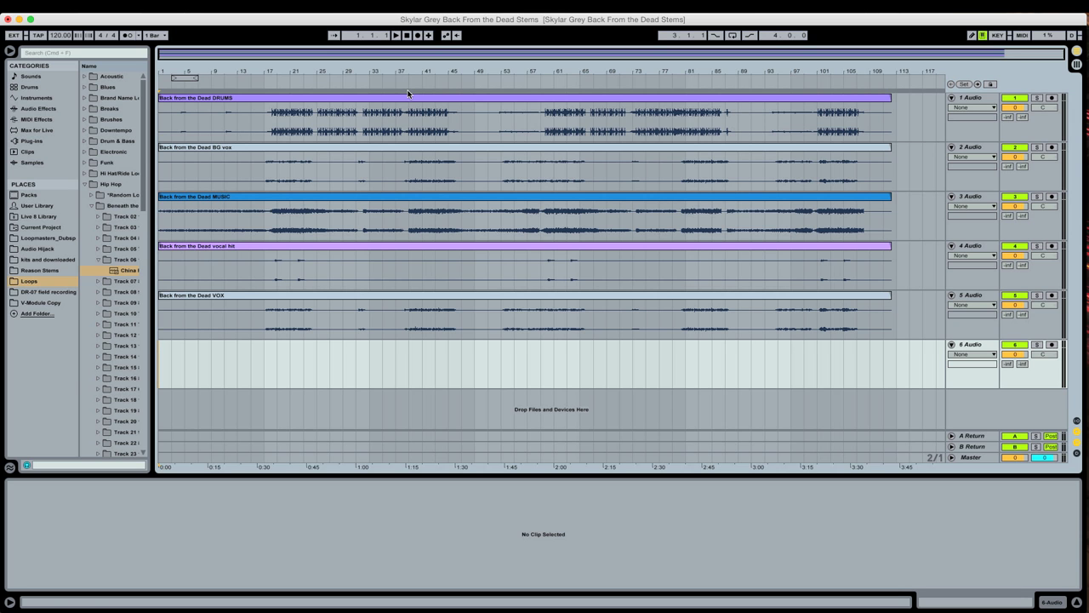
Step: Select the whole DRUMS clip so its 120.00 BPM sample waveform shows in Clip View
{"action": "left_click", "coordinate": [277, 105]}
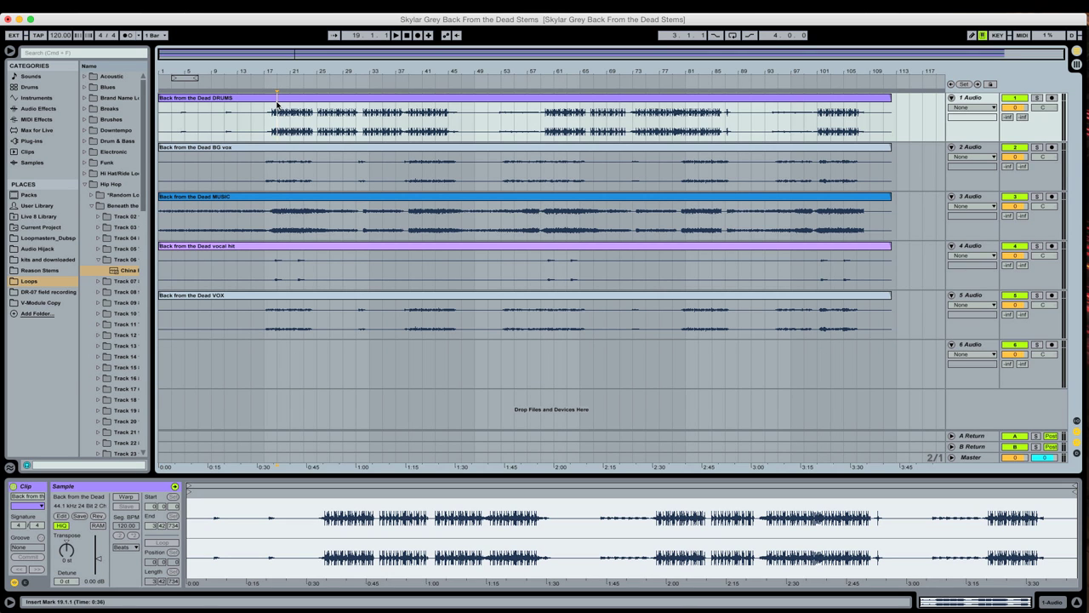
{"action": "left_click", "coordinate": [297, 148]}
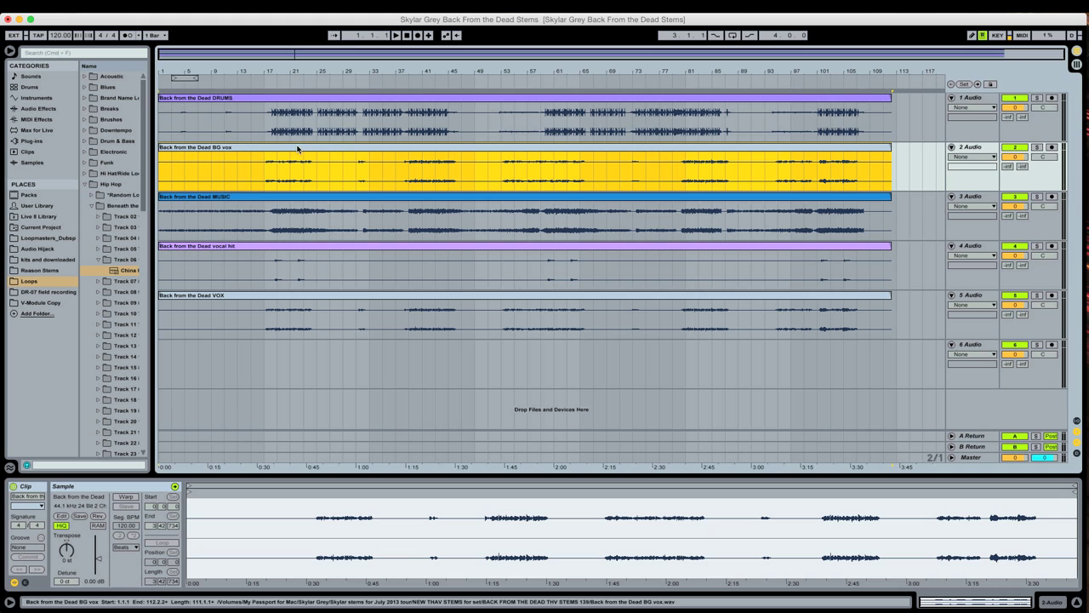
{"action": "left_click", "coordinate": [298, 97]}
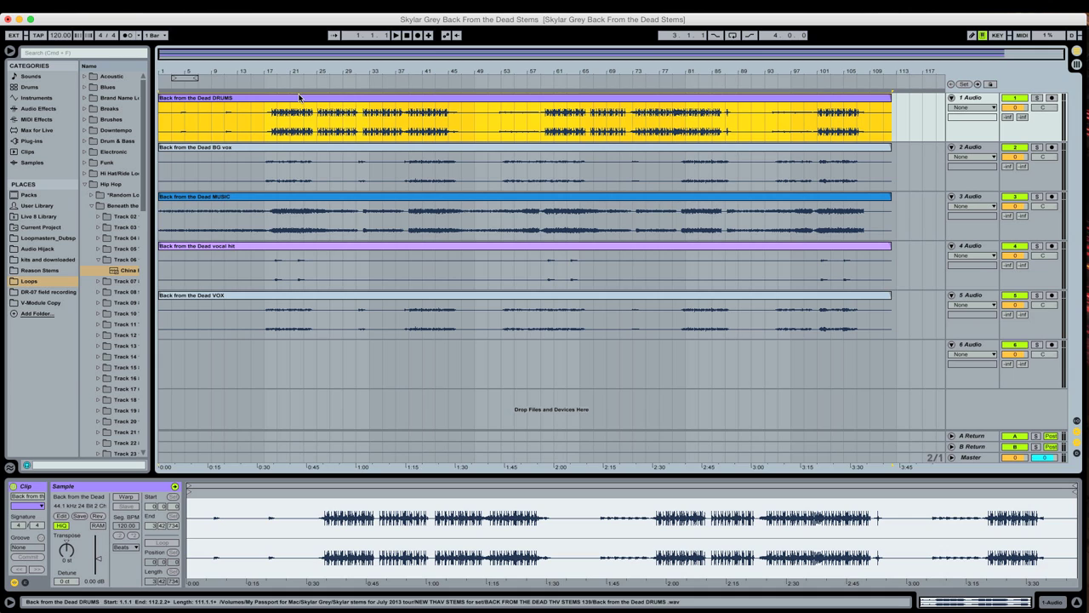
{"action": "key", "text": "Tab"}
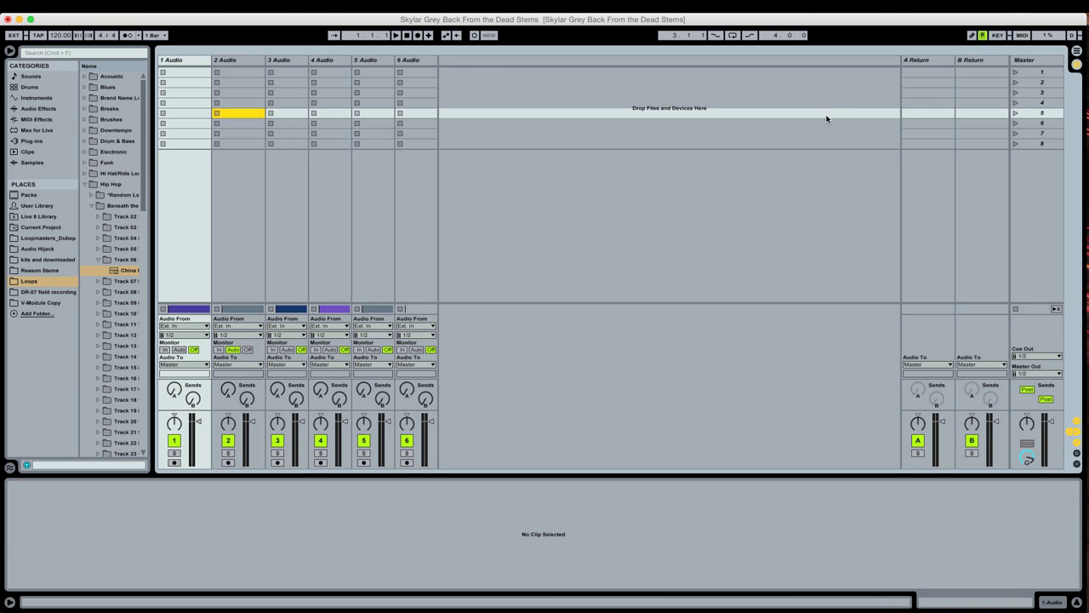
{"action": "left_click", "coordinate": [1040, 74]}
{"action": "left_click", "coordinate": [1035, 94]}
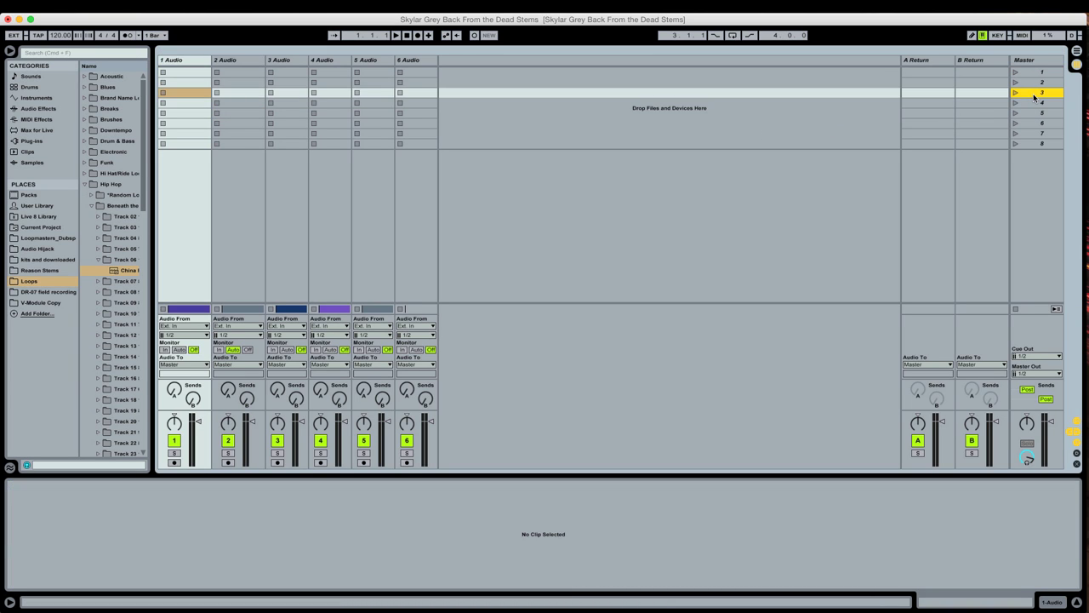
{"action": "left_click", "coordinate": [1036, 114]}
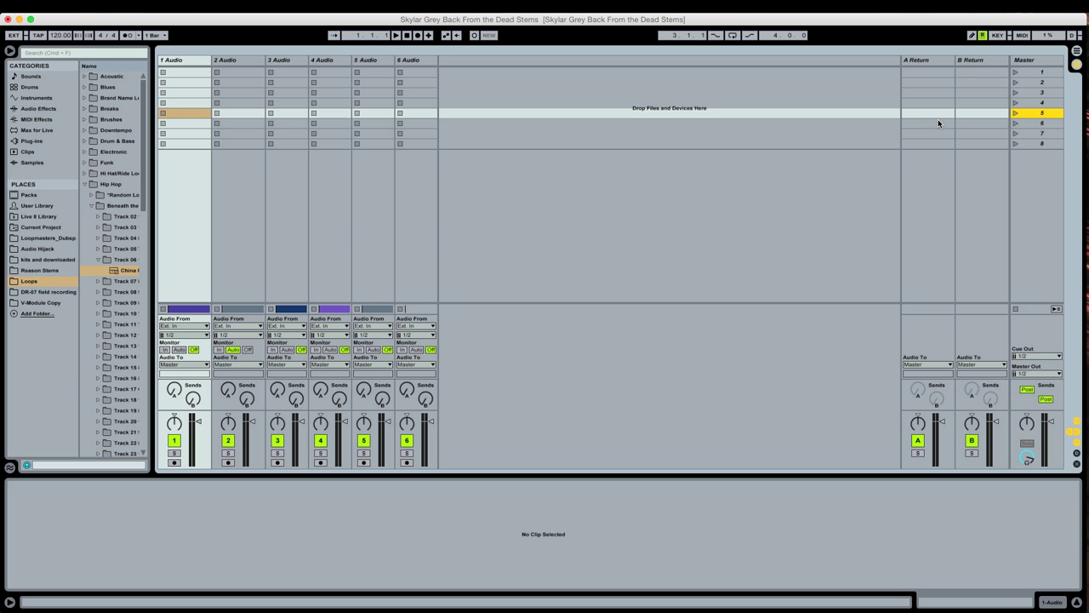
Step: Back in the arrangement, step through the DRUMS, track 6 and VOX clips to the vocal hit clip
{"action": "key", "text": "Tab"}
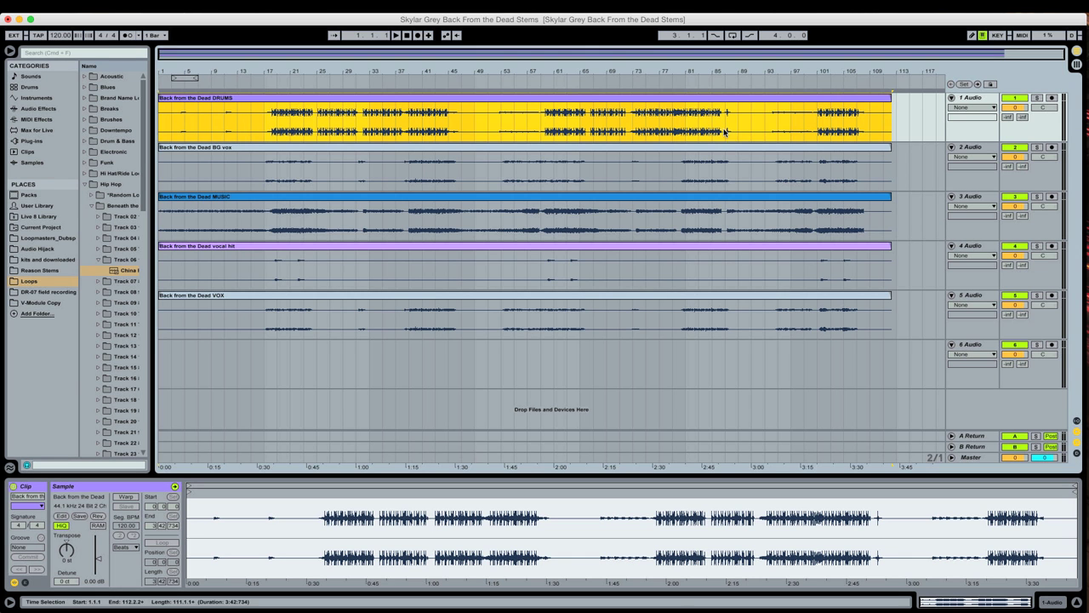
{"action": "left_click", "coordinate": [664, 97]}
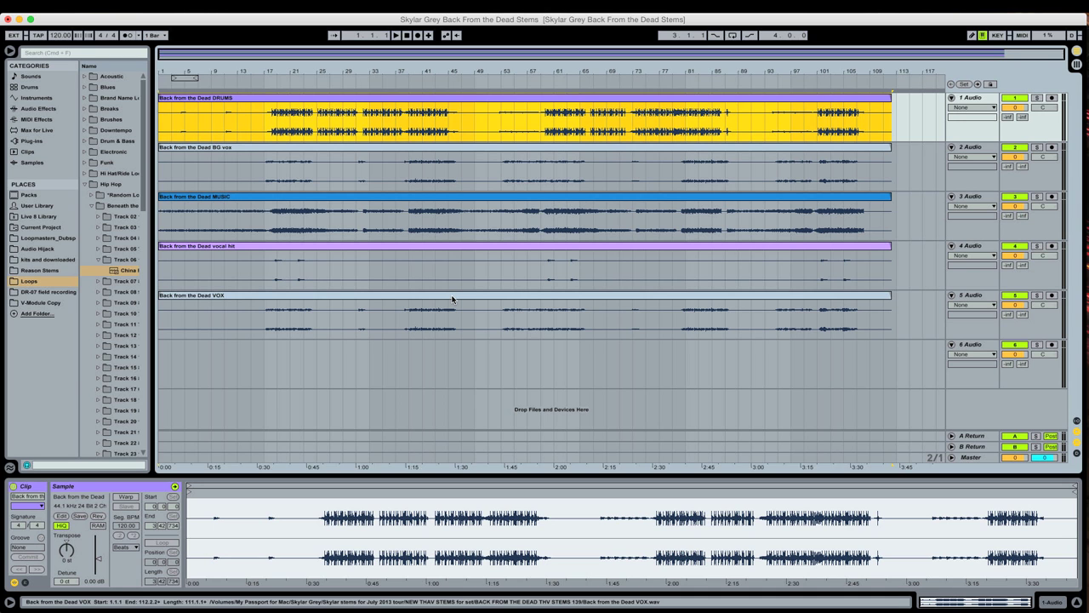
{"action": "left_click", "coordinate": [422, 341]}
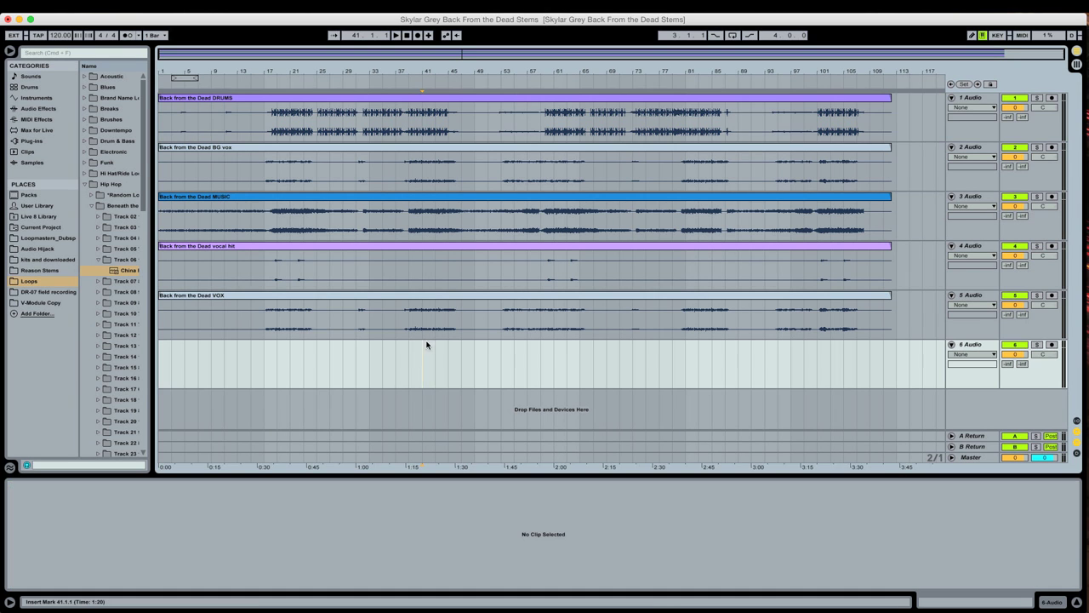
{"action": "left_click", "coordinate": [399, 303]}
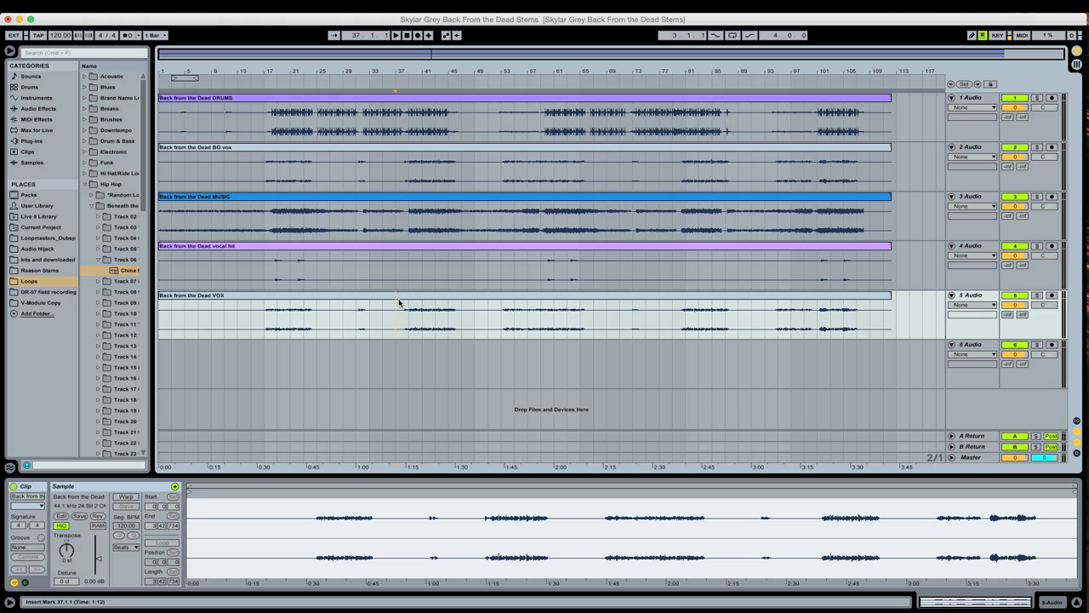
{"action": "left_click", "coordinate": [370, 245]}
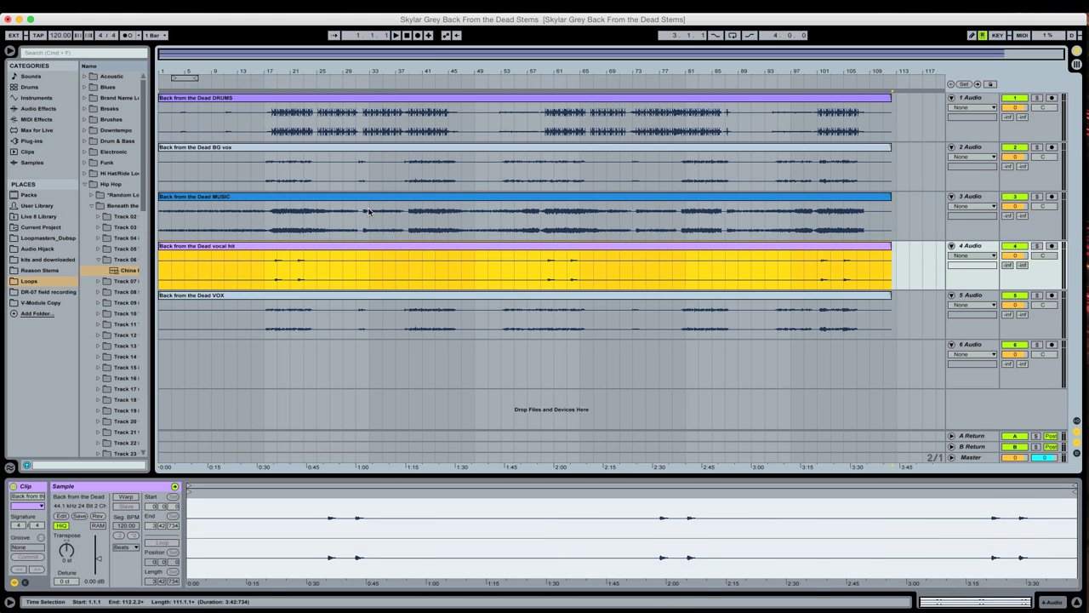
Step: Switch Warp on for the vocal hit, BG vox and DRUMS clips in turn
{"action": "left_click", "coordinate": [321, 318]}
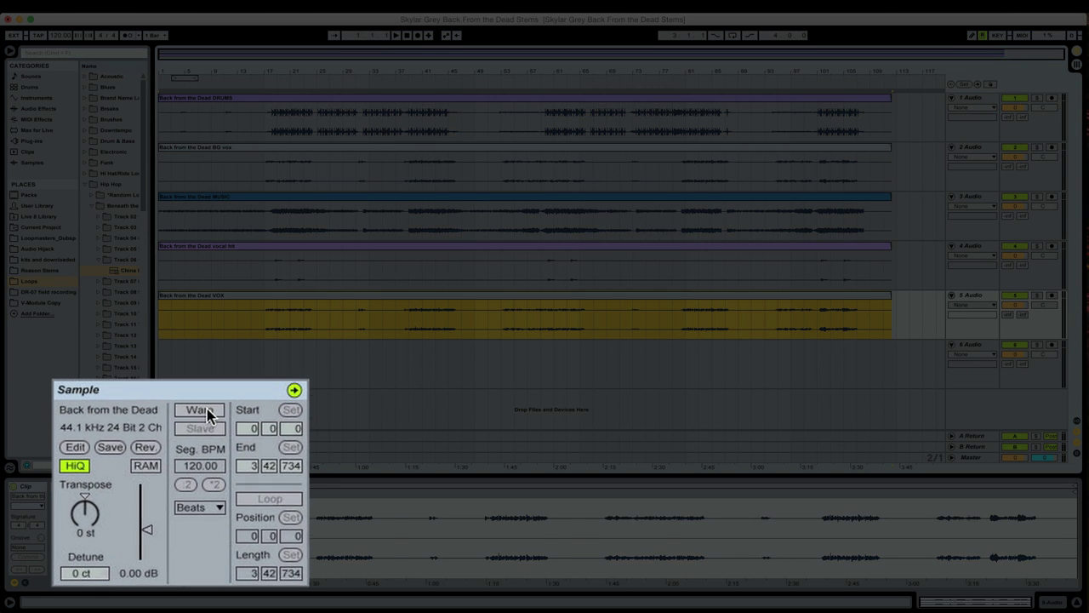
{"action": "left_click", "coordinate": [246, 245]}
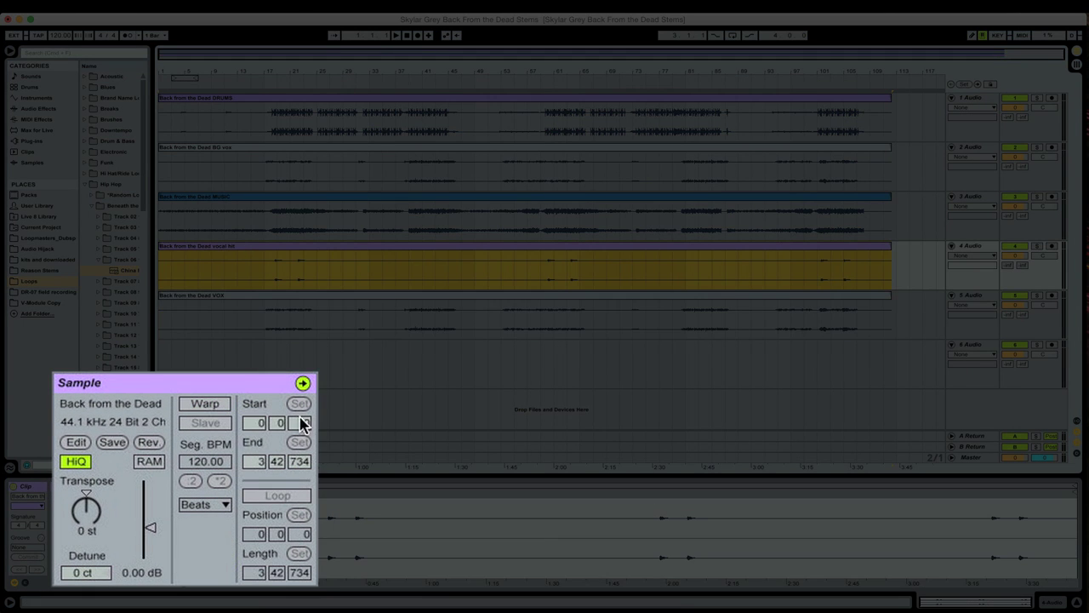
{"action": "left_click", "coordinate": [205, 403]}
{"action": "left_click", "coordinate": [194, 207]}
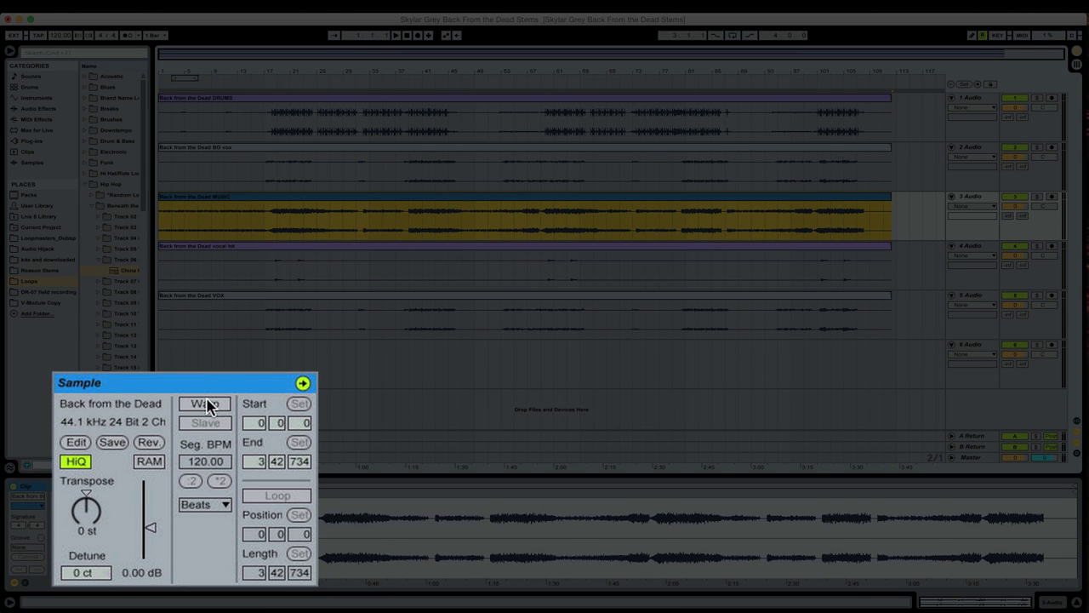
{"action": "left_click", "coordinate": [218, 150]}
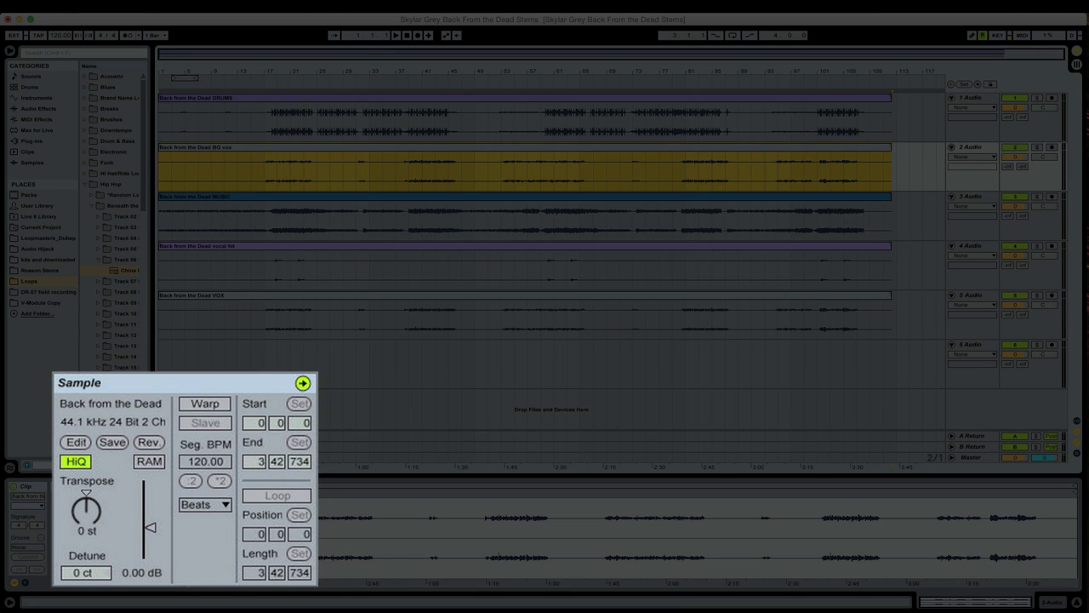
{"action": "left_click", "coordinate": [204, 404]}
{"action": "left_click", "coordinate": [171, 132]}
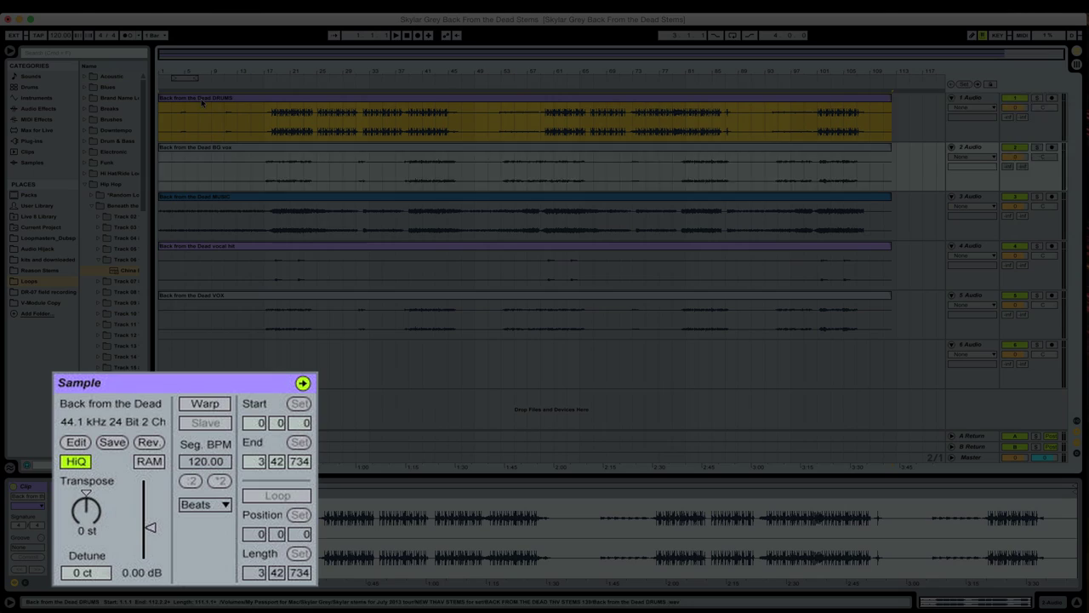
{"action": "left_click", "coordinate": [204, 403]}
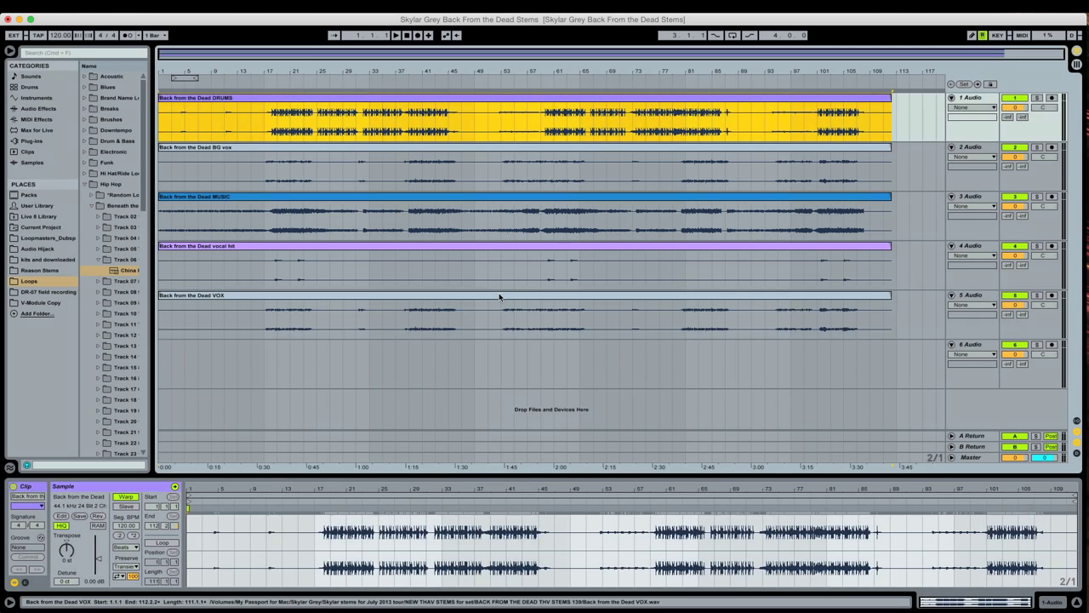
Step: Select the VOX clip, then extend the selection up to the DRUMS clip to cover all five stems
{"action": "left_click", "coordinate": [501, 299]}
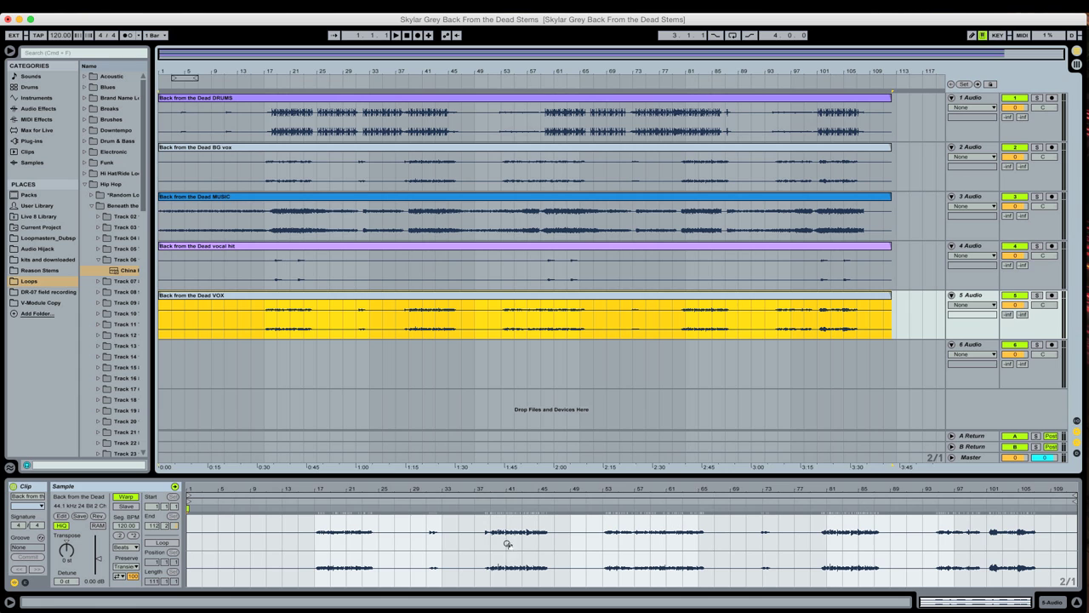
{"action": "left_click", "coordinate": [385, 99], "text": "shift"}
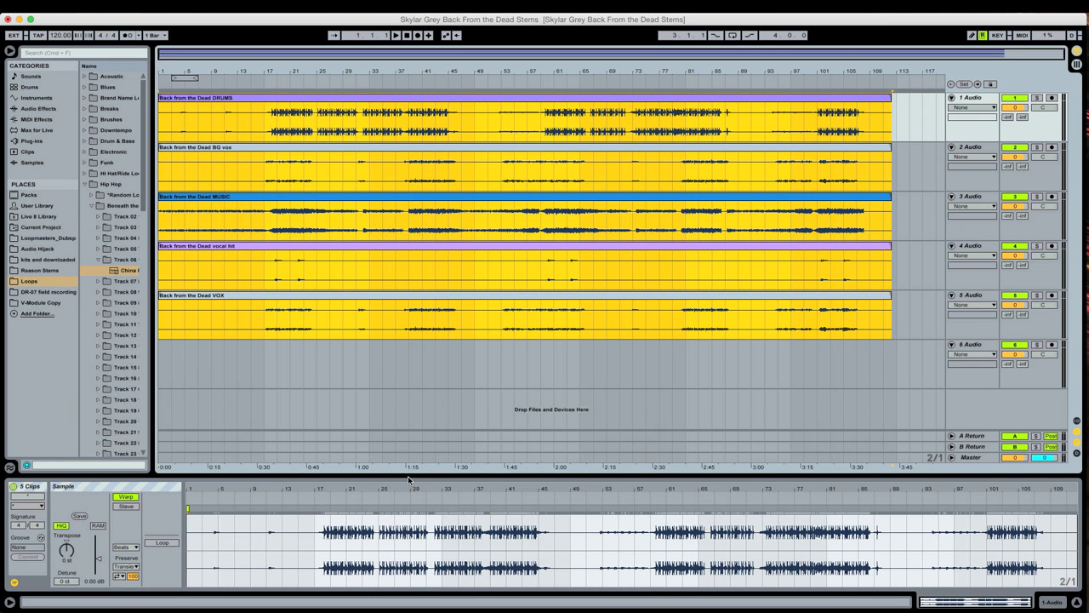
{"action": "left_click_drag", "start_coordinate": [409, 477], "coordinate": [387, 401]}
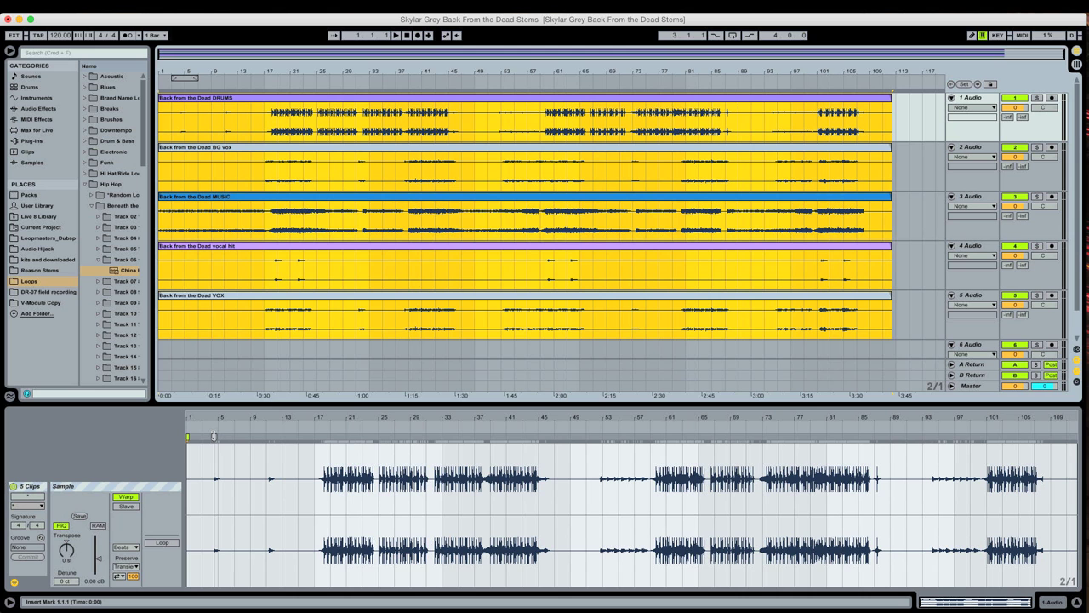
{"action": "left_click_drag", "start_coordinate": [214, 435], "coordinate": [238, 463]}
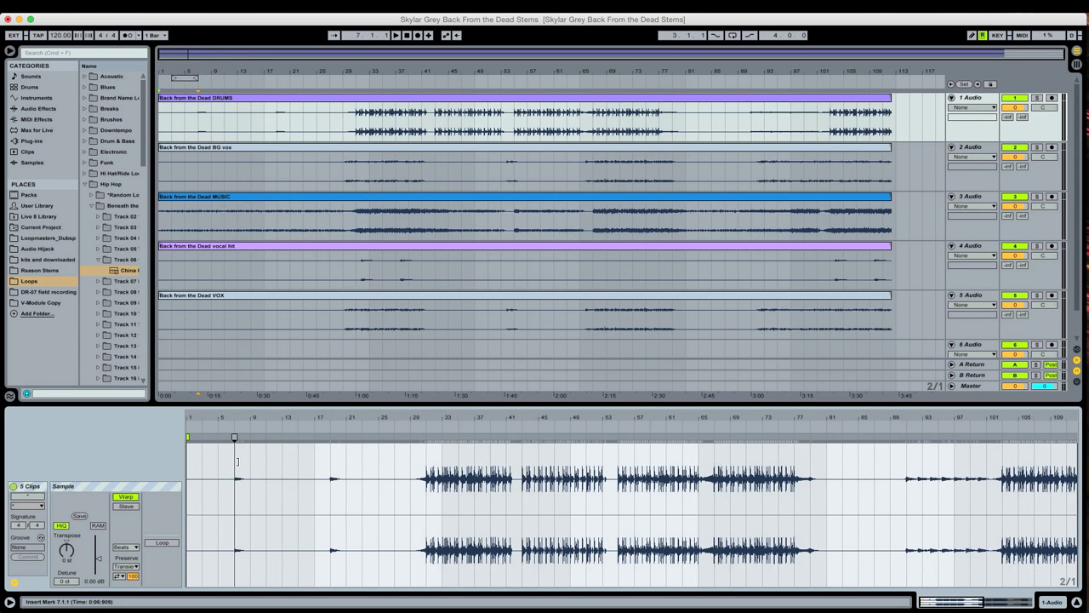
{"action": "left_click", "coordinate": [239, 464]}
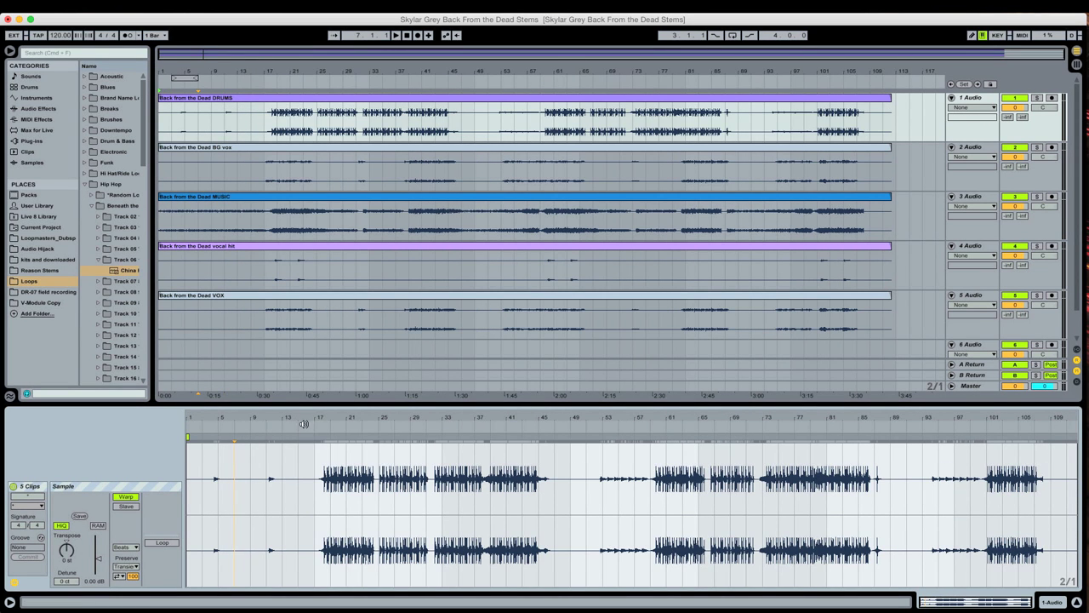
{"action": "left_click_drag", "start_coordinate": [366, 404], "coordinate": [357, 440]}
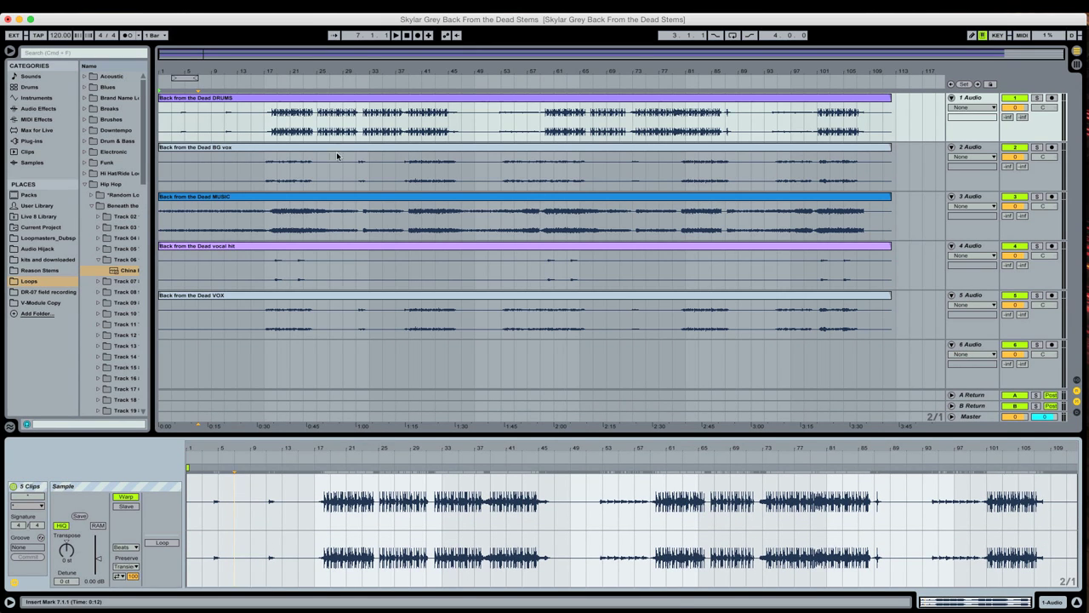
Step: Reselect all five stem clips and zoom their shared waveform in around bar 21
{"action": "left_click", "coordinate": [326, 375]}
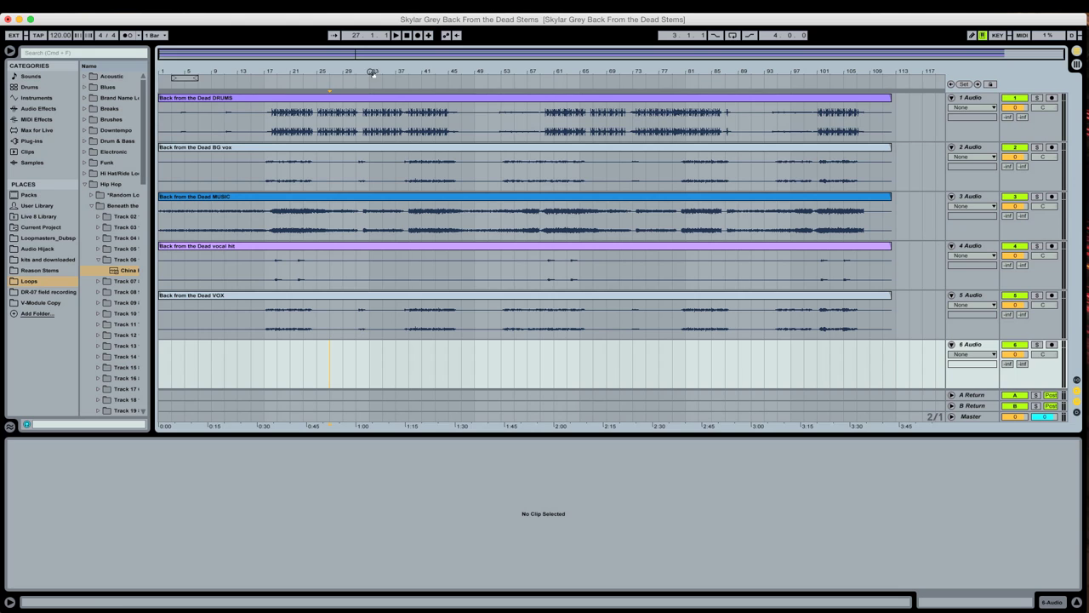
{"action": "left_click", "coordinate": [366, 101]}
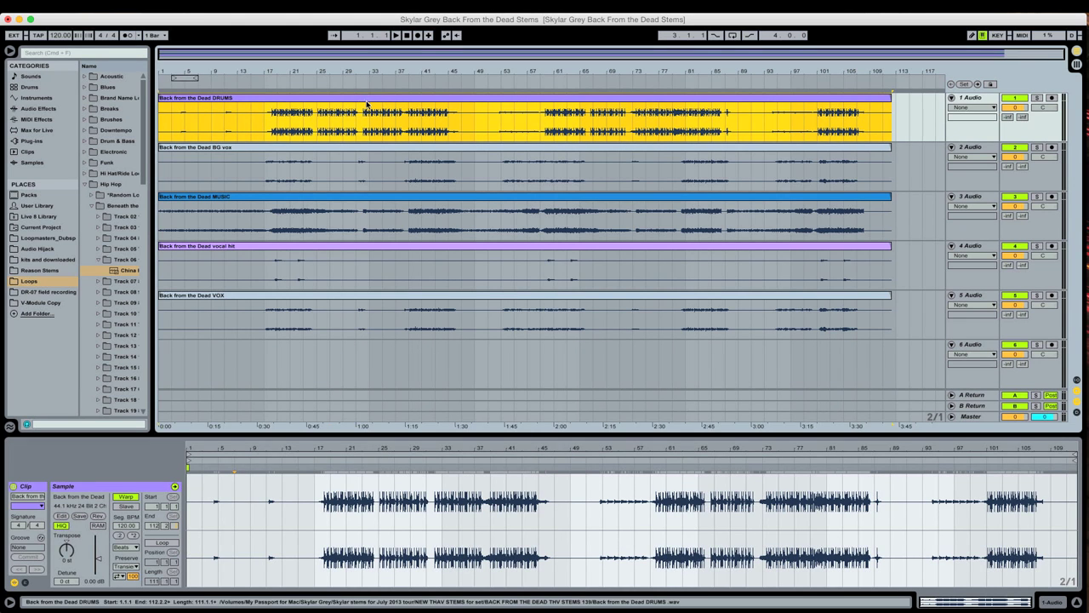
{"action": "left_click", "coordinate": [386, 312], "text": "shift"}
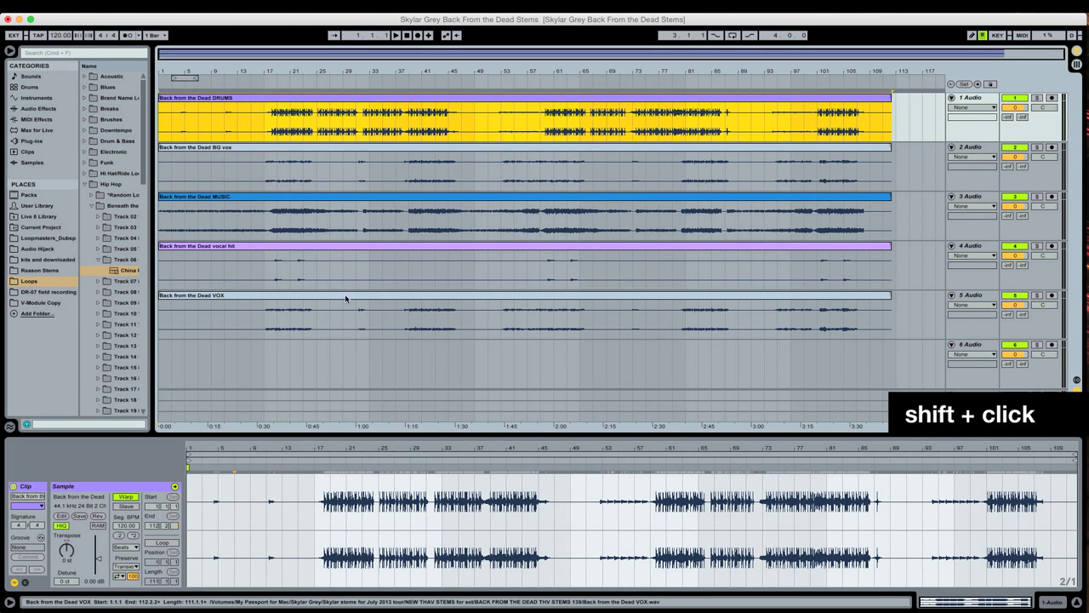
{"action": "left_click", "coordinate": [303, 298], "text": "shift"}
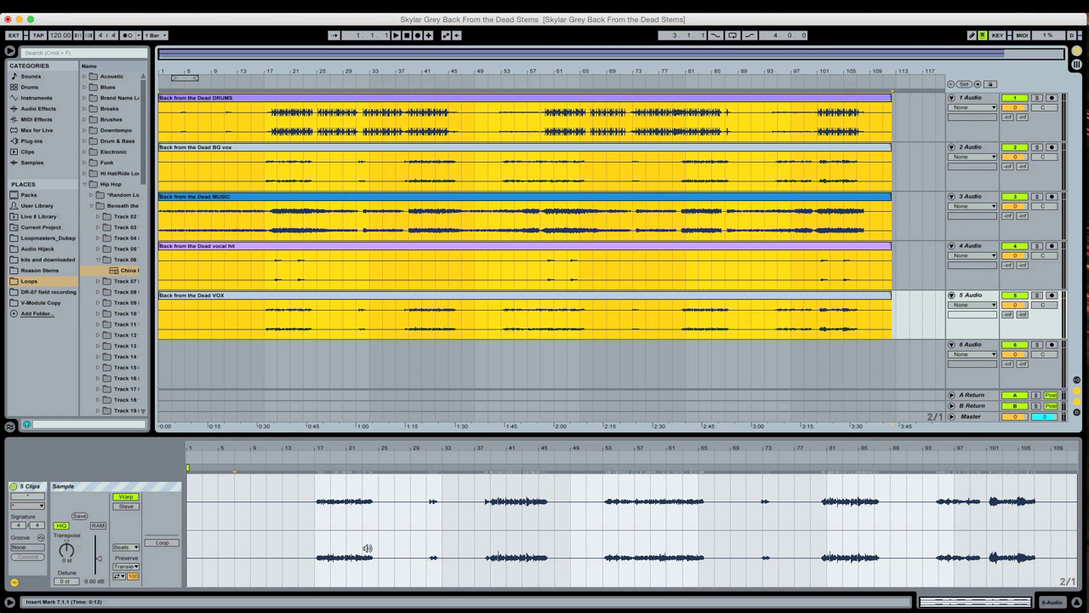
{"action": "left_click_drag", "start_coordinate": [348, 458], "coordinate": [348, 493]}
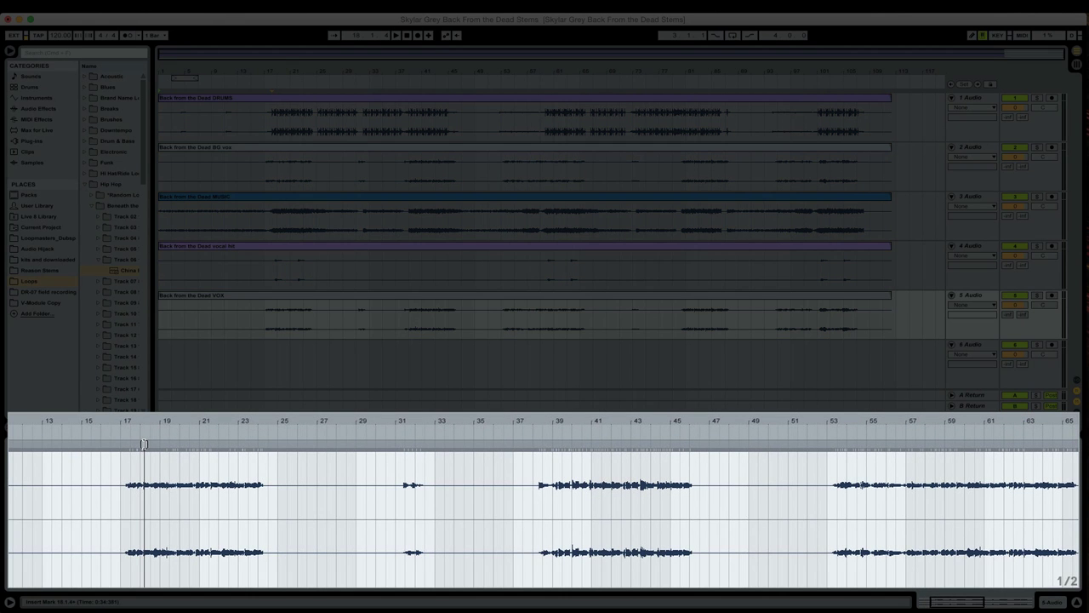
{"action": "double_click", "coordinate": [144, 444]}
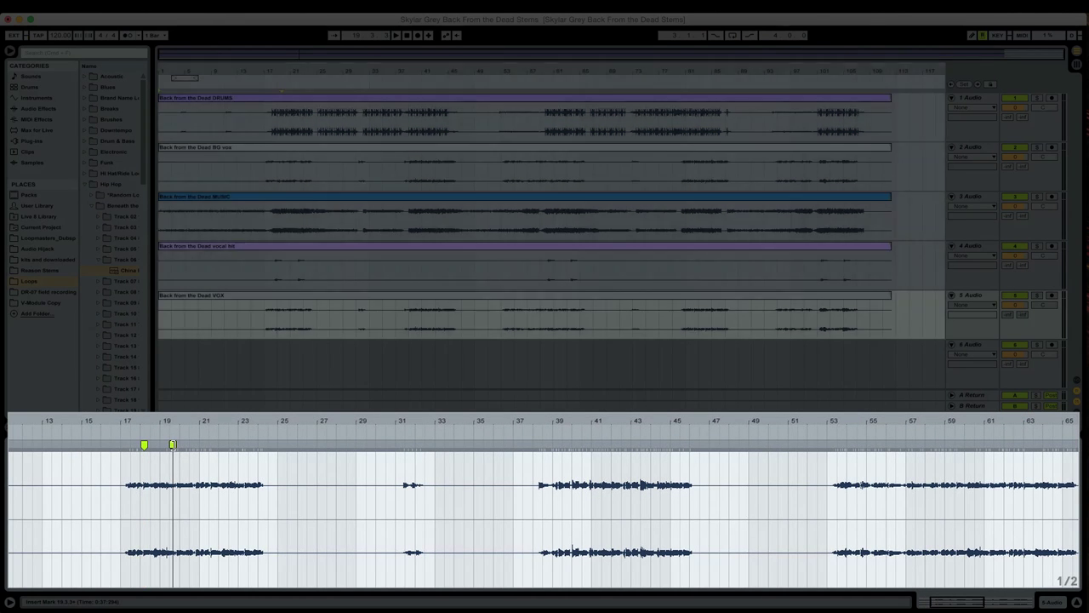
{"action": "mouse_move", "coordinate": [172, 444]}
{"action": "left_mouse_down"}
{"action": "mouse_move", "coordinate": [381, 443]}
{"action": "mouse_move", "coordinate": [178, 443]}
{"action": "mouse_move", "coordinate": [281, 465]}
{"action": "mouse_move", "coordinate": [440, 452]}
{"action": "mouse_move", "coordinate": [270, 463]}
{"action": "mouse_move", "coordinate": [167, 446]}
{"action": "left_mouse_up"}
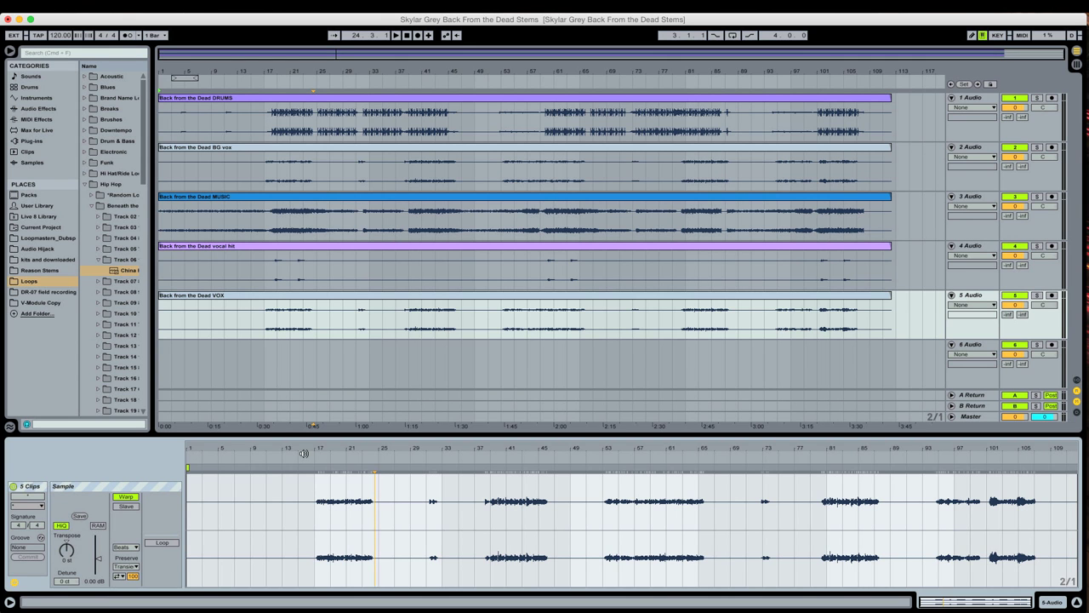
Step: Check the warp options at the bar 17 vocal start, then set playback to start at bar 17
{"action": "left_click_drag", "start_coordinate": [354, 451], "coordinate": [461, 480]}
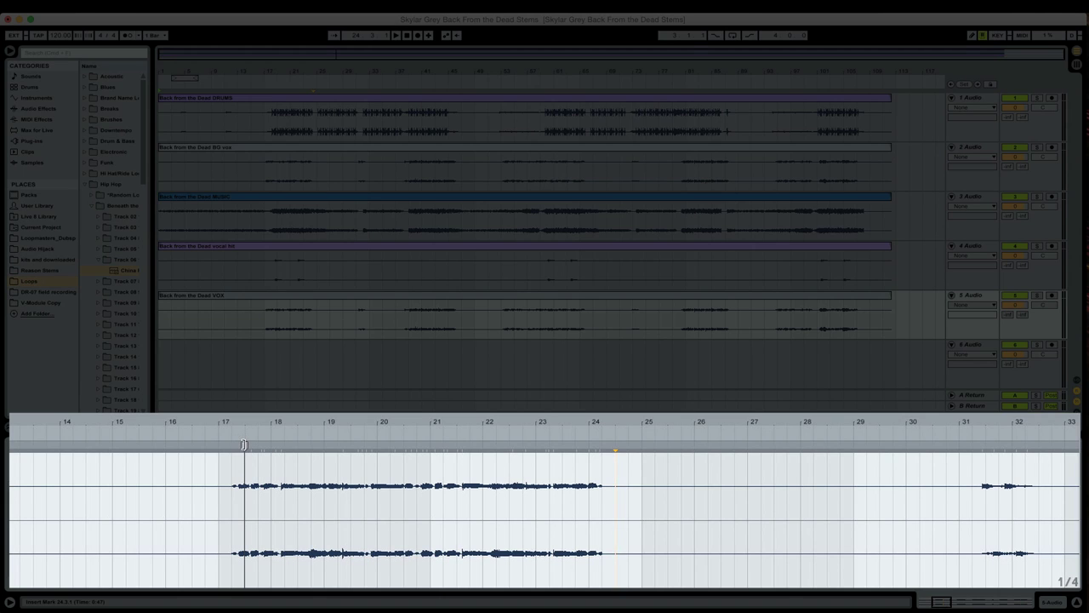
{"action": "right_click", "coordinate": [243, 443]}
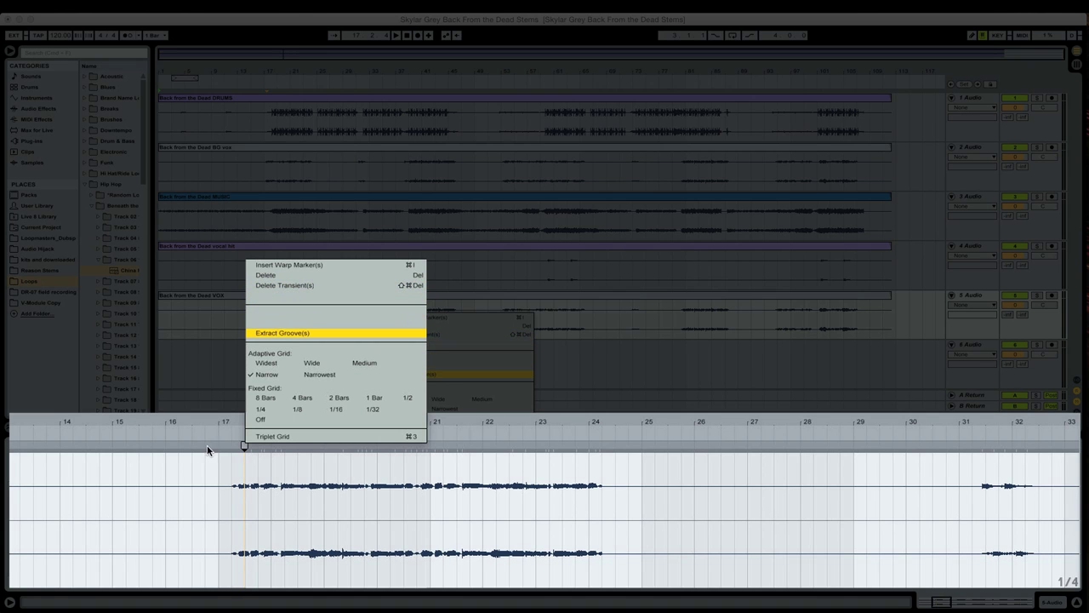
{"action": "left_click", "coordinate": [265, 332]}
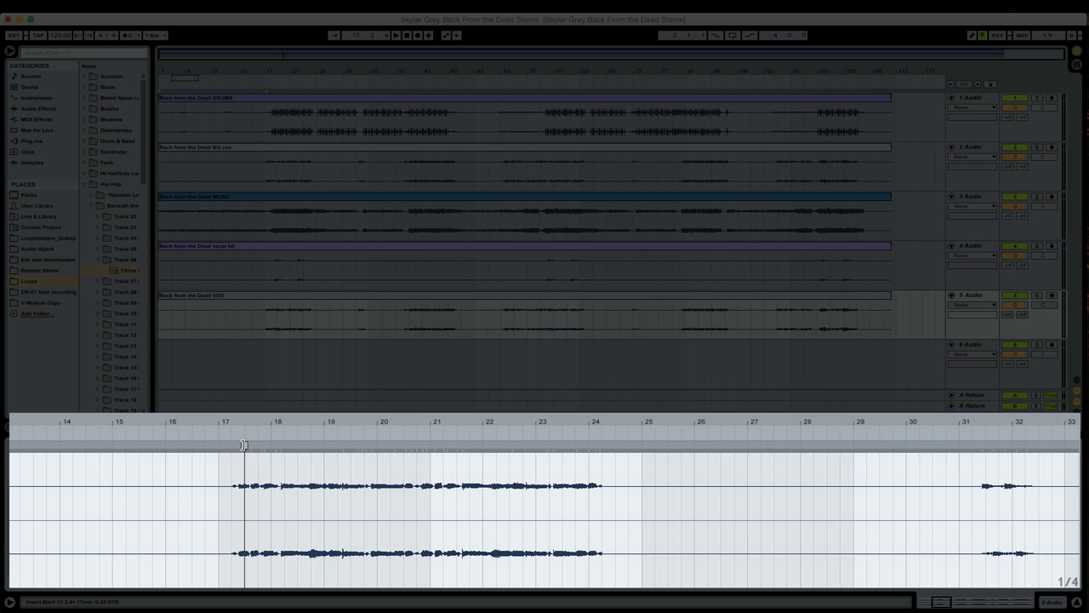
{"action": "right_click", "coordinate": [243, 444]}
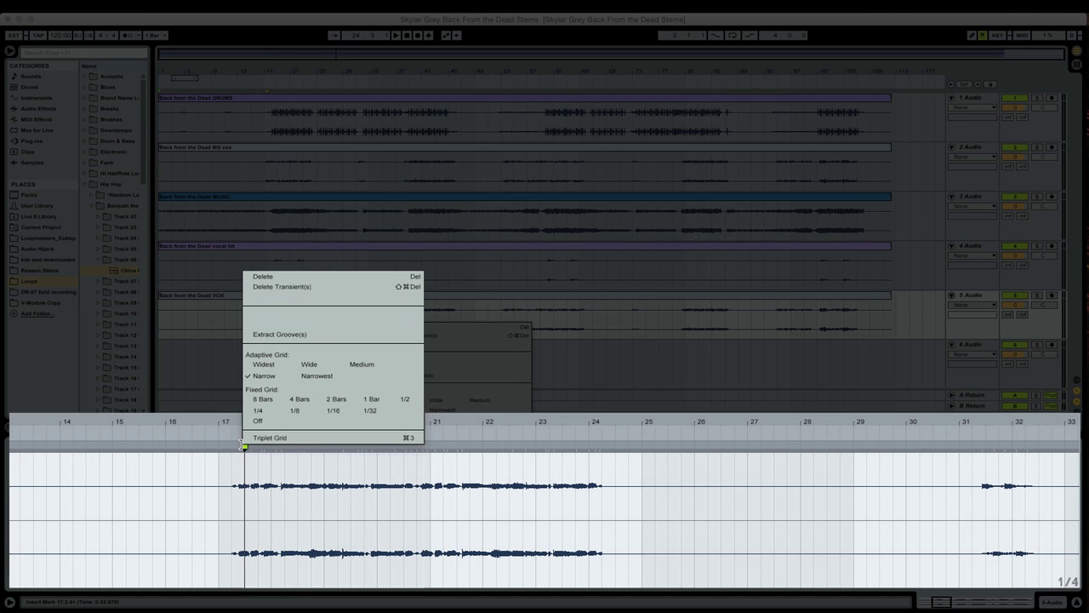
{"action": "left_click", "coordinate": [243, 446]}
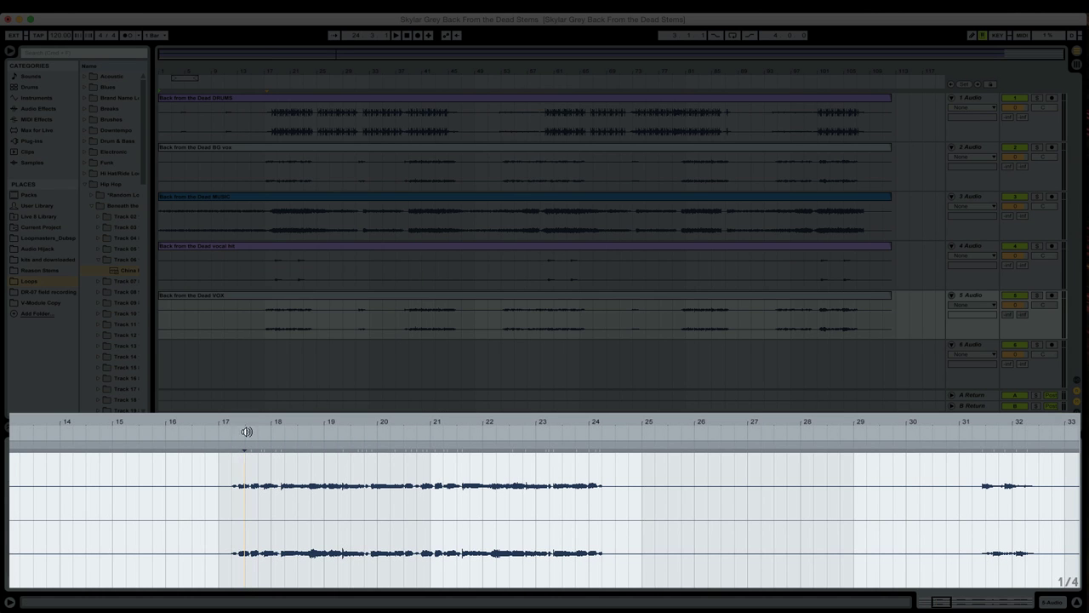
{"action": "left_click_drag", "start_coordinate": [253, 420], "coordinate": [167, 442]}
{"action": "left_click", "coordinate": [163, 437]}
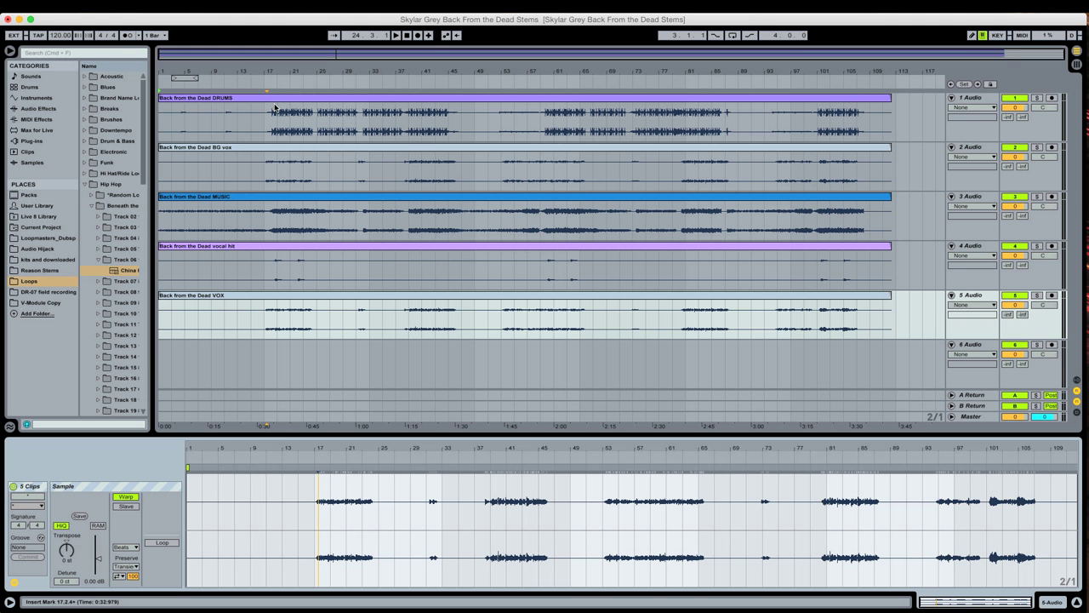
Step: Play the stems from bar 17 against the metronome, then switch the metronome off
{"action": "left_click", "coordinate": [282, 99]}
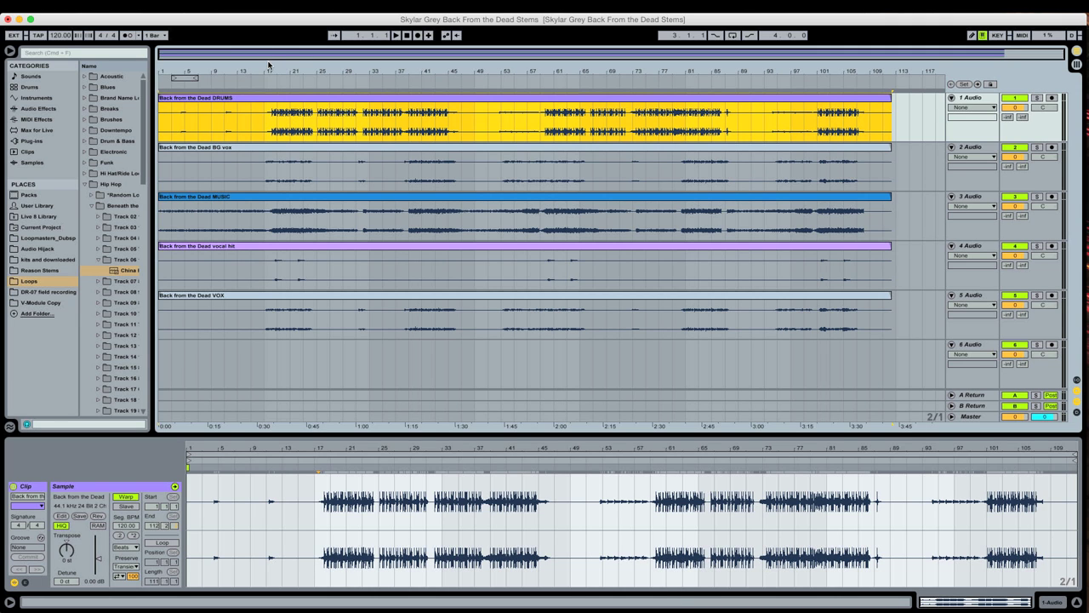
{"action": "mouse_move", "coordinate": [269, 64]}
{"action": "left_mouse_down"}
{"action": "mouse_move", "coordinate": [285, 95]}
{"action": "mouse_move", "coordinate": [289, 64]}
{"action": "left_mouse_up"}
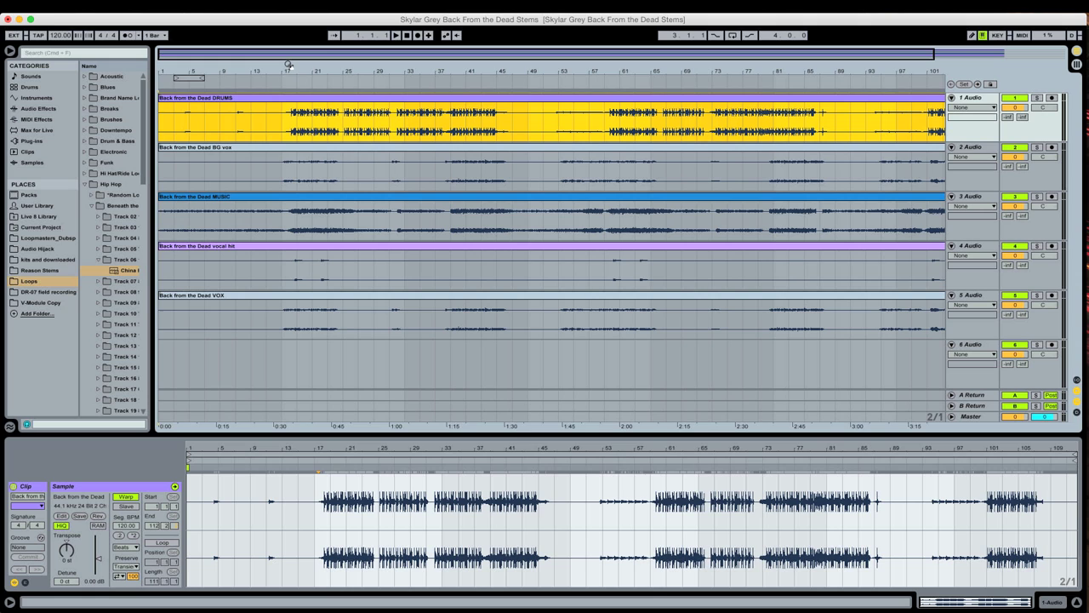
{"action": "left_click", "coordinate": [127, 35]}
{"action": "key", "text": "space"}
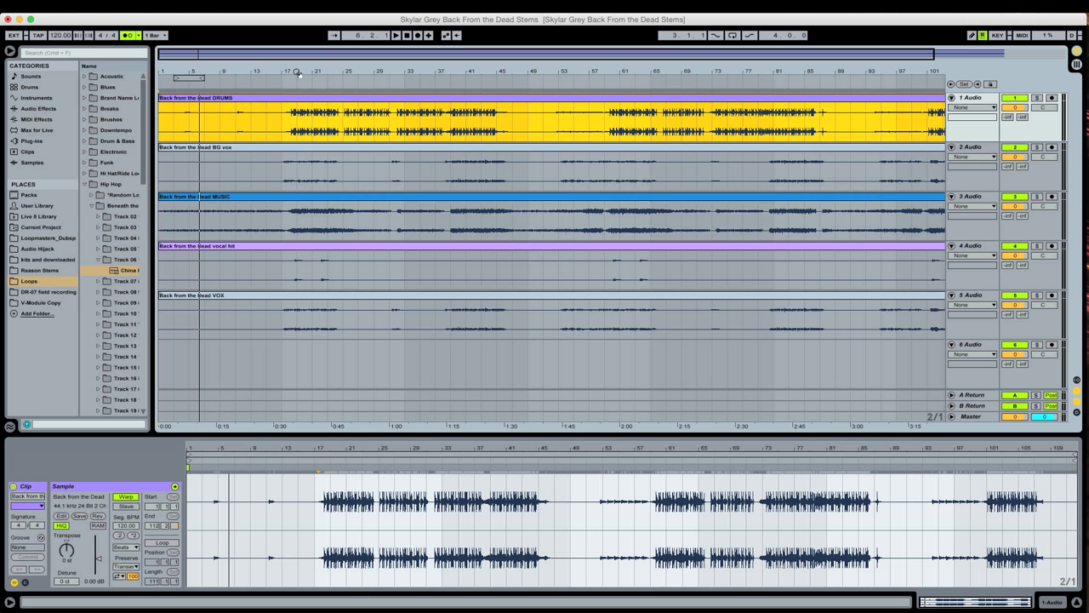
{"action": "left_click", "coordinate": [127, 36]}
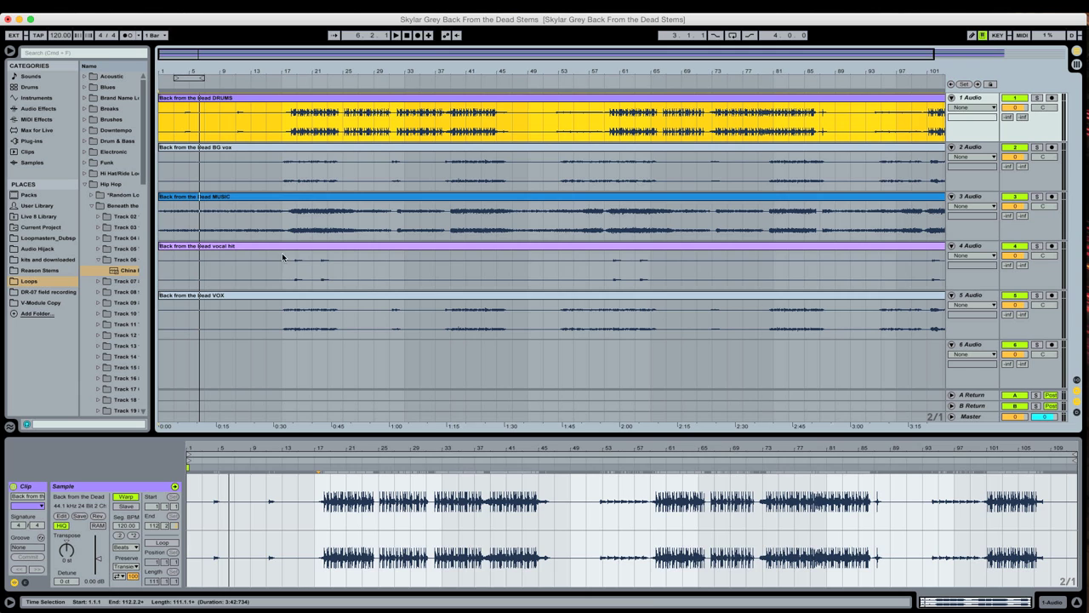
Step: Reselect the five stem clips, review their warp options, and select the DRUMS clip
{"action": "left_click", "coordinate": [365, 296], "text": "shift"}
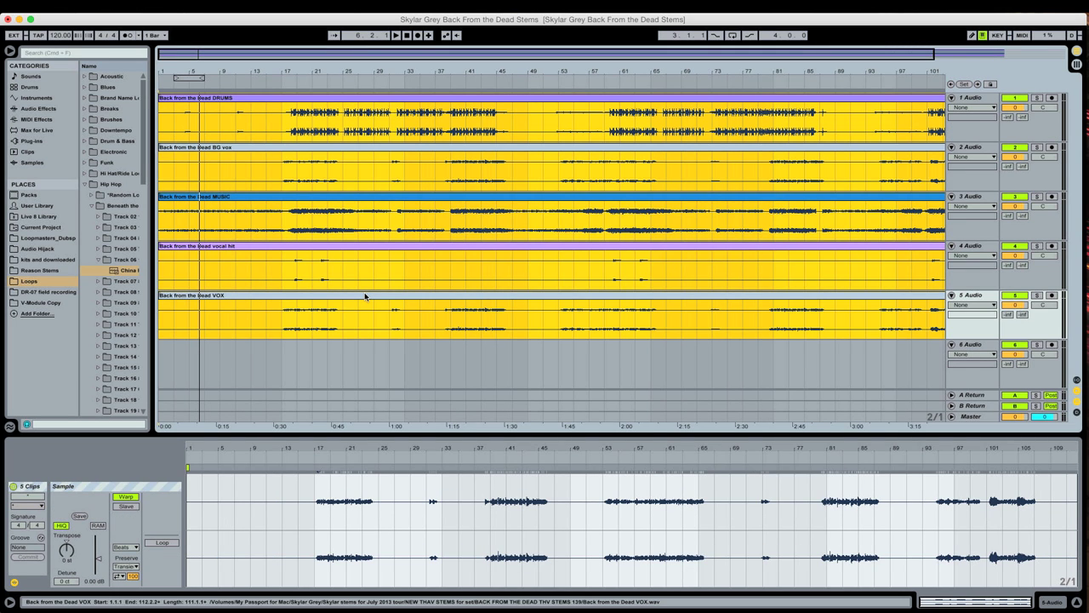
{"action": "left_click", "coordinate": [366, 297]}
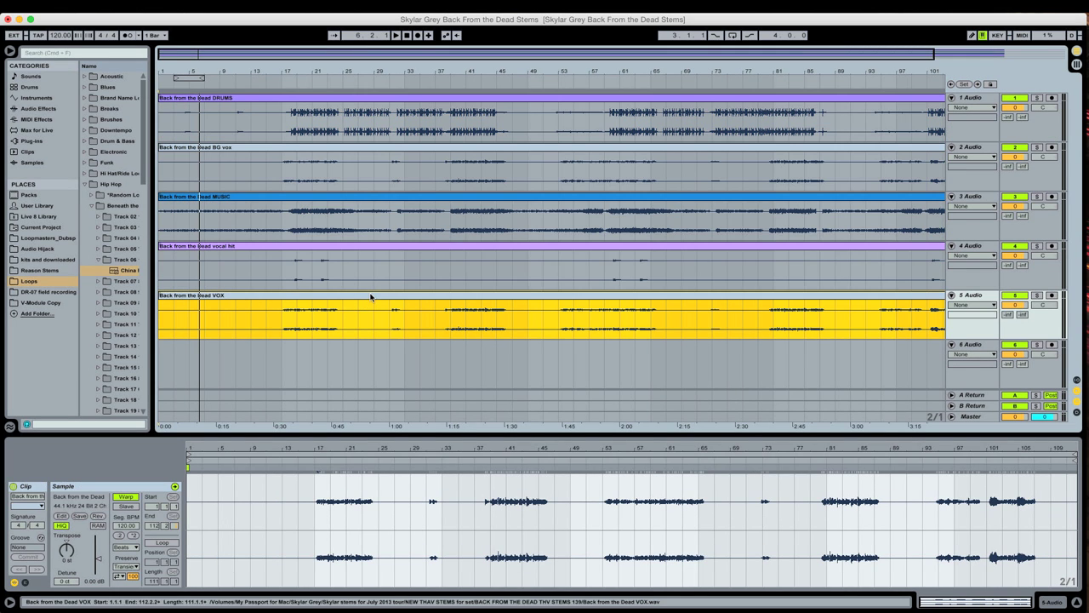
{"action": "left_click", "coordinate": [395, 99], "text": "shift"}
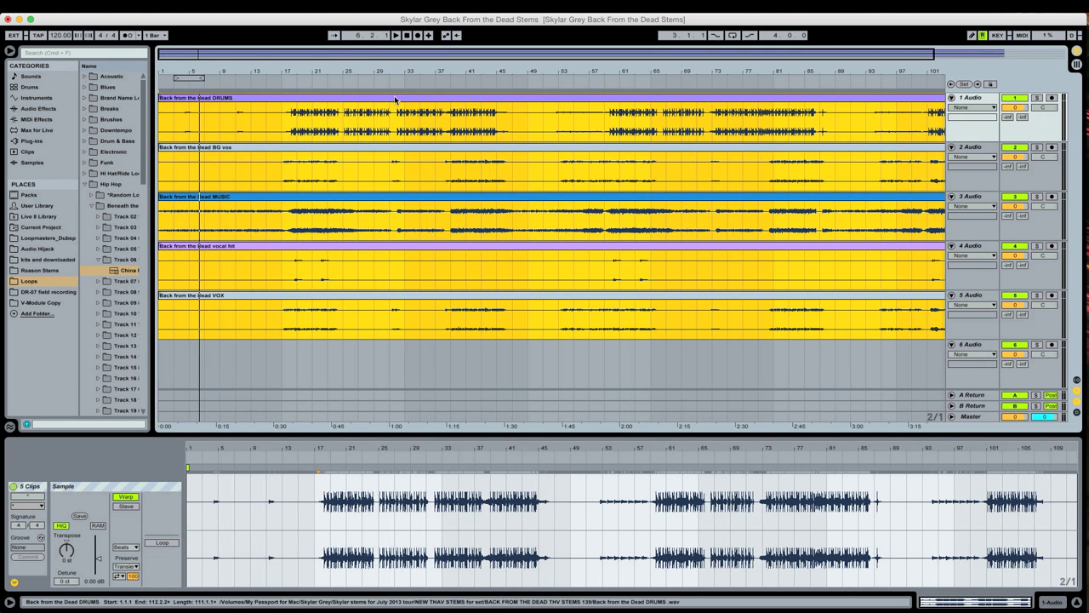
{"action": "right_click", "coordinate": [323, 467]}
{"action": "left_click", "coordinate": [163, 454]}
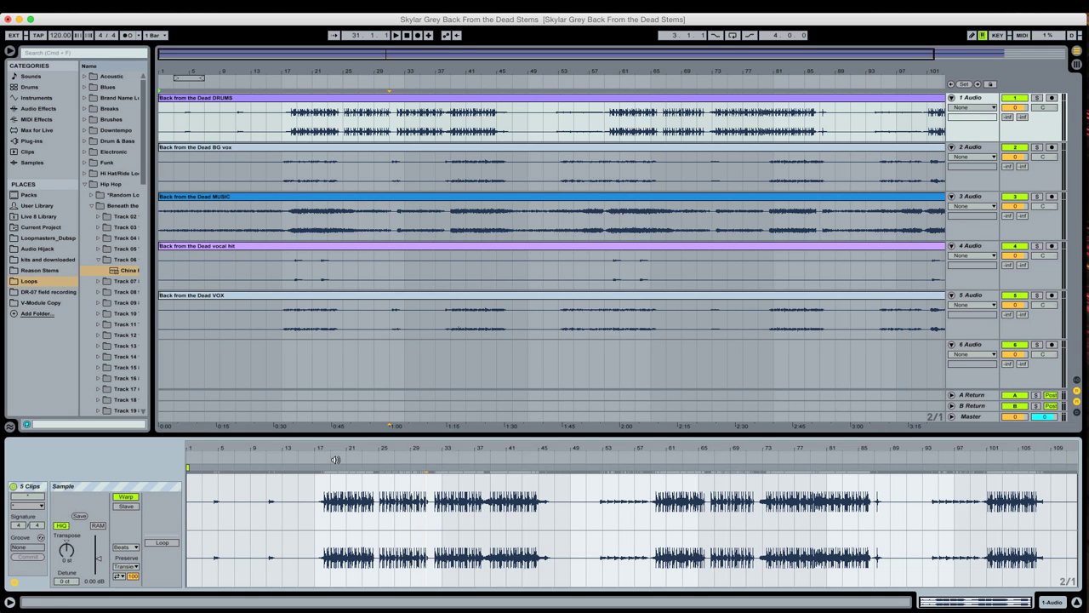
{"action": "left_click", "coordinate": [536, 103]}
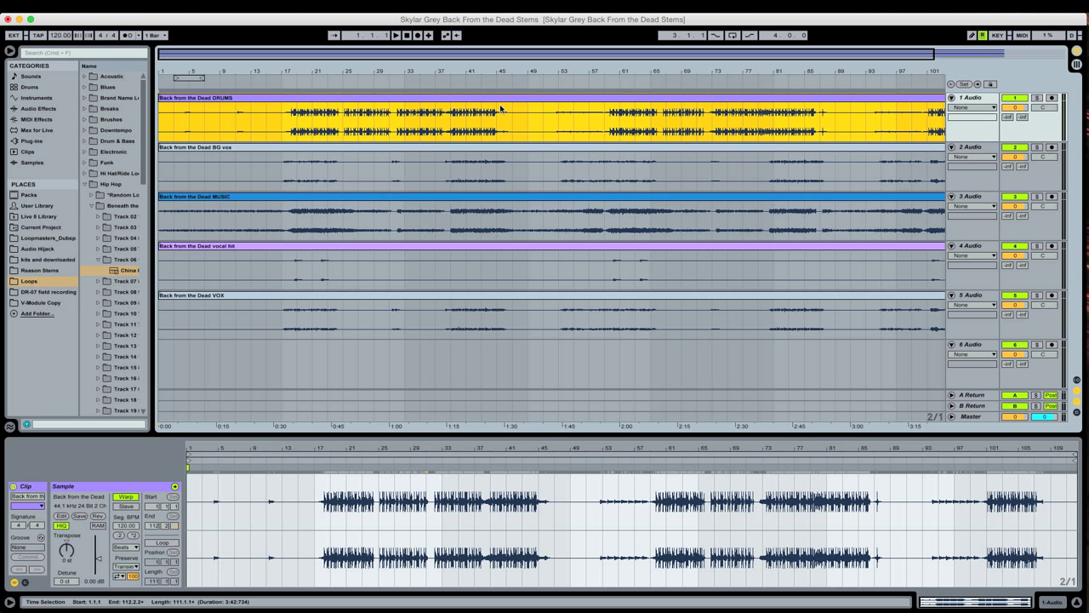
Step: Paste the DRUMS clip into a track 1 Session slot, solo track 1, and zoom near bar 17
{"action": "key", "text": "super+c"}
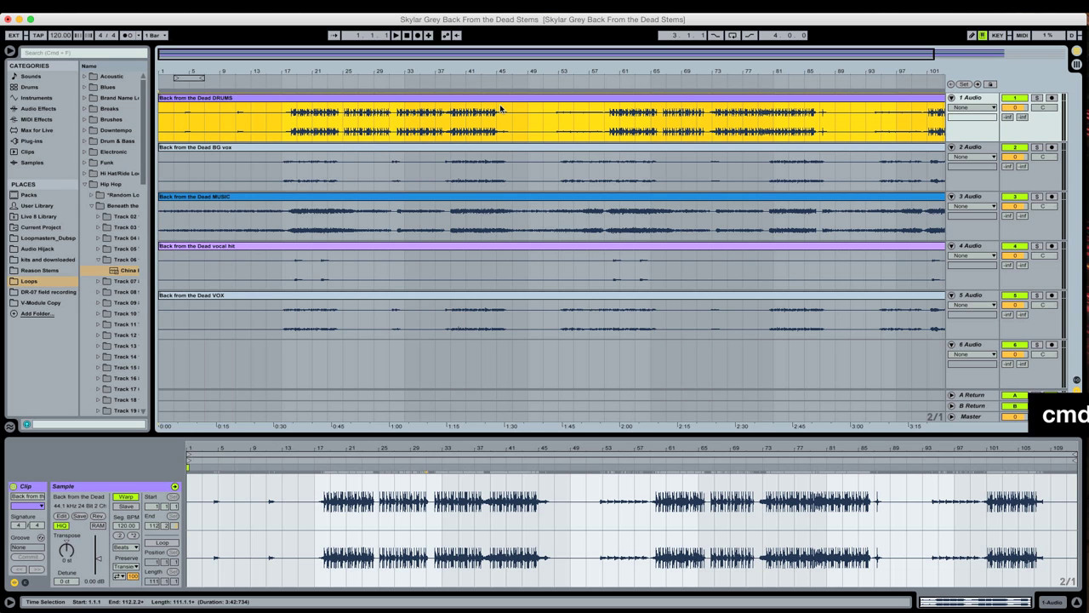
{"action": "key", "text": "Tab"}
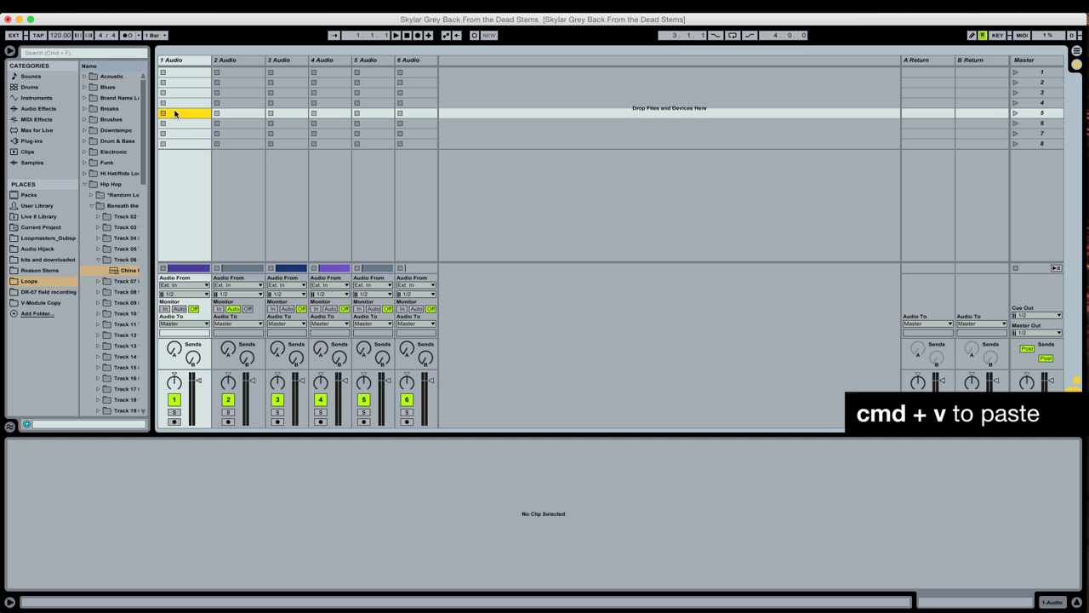
{"action": "key", "text": "super+v"}
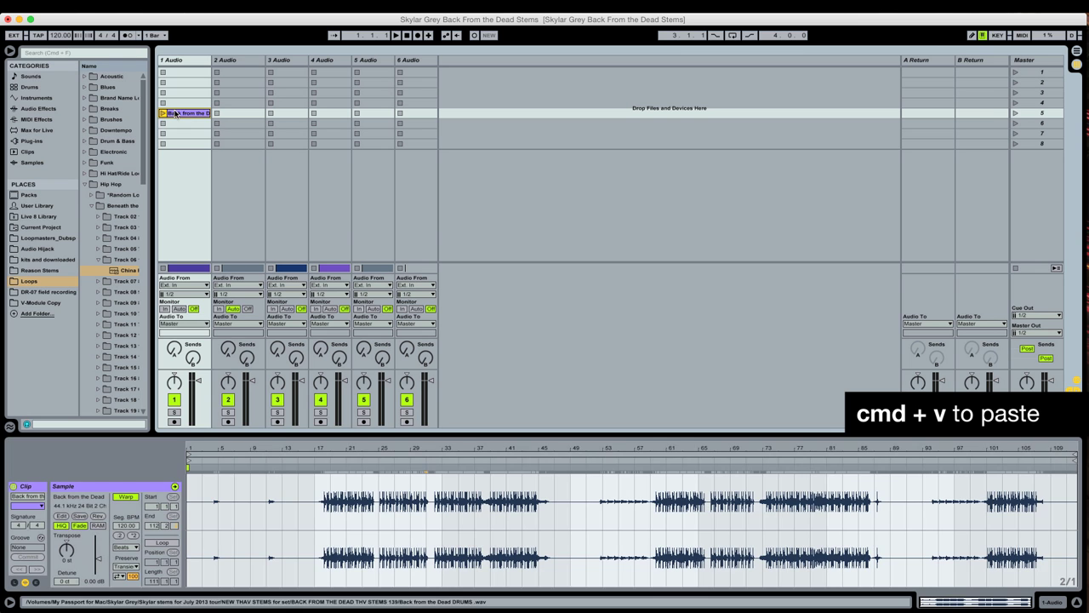
{"action": "left_click", "coordinate": [174, 412]}
{"action": "left_click_drag", "start_coordinate": [352, 449], "coordinate": [507, 449]}
{"action": "left_click_drag", "start_coordinate": [378, 449], "coordinate": [338, 446]}
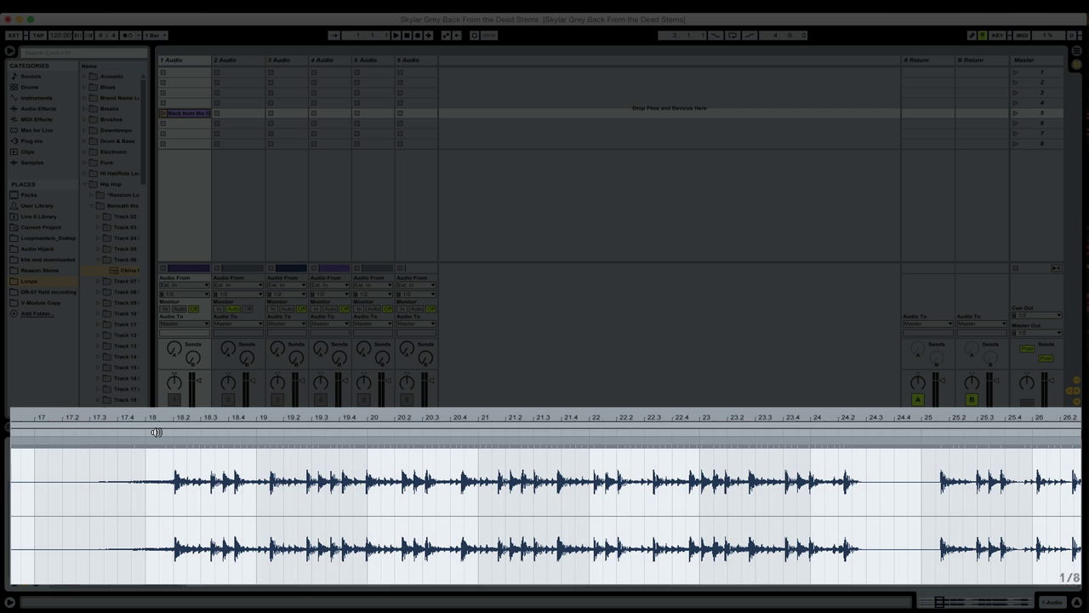
Step: Mark the drum clip's first hit as 1.1.1 and play it from the new start
{"action": "left_click", "coordinate": [75, 434]}
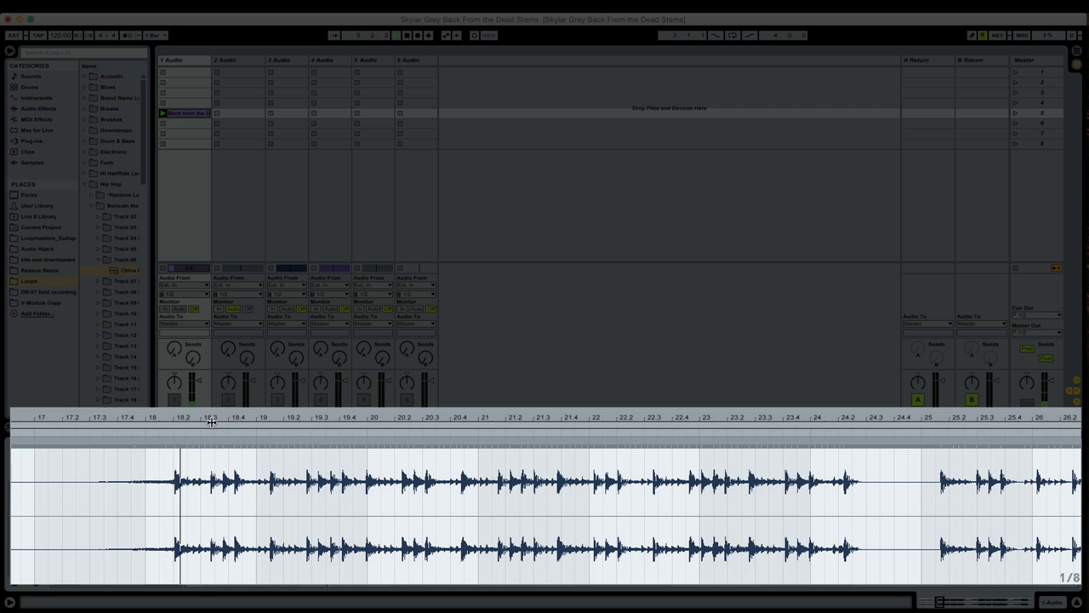
{"action": "left_click", "coordinate": [174, 440]}
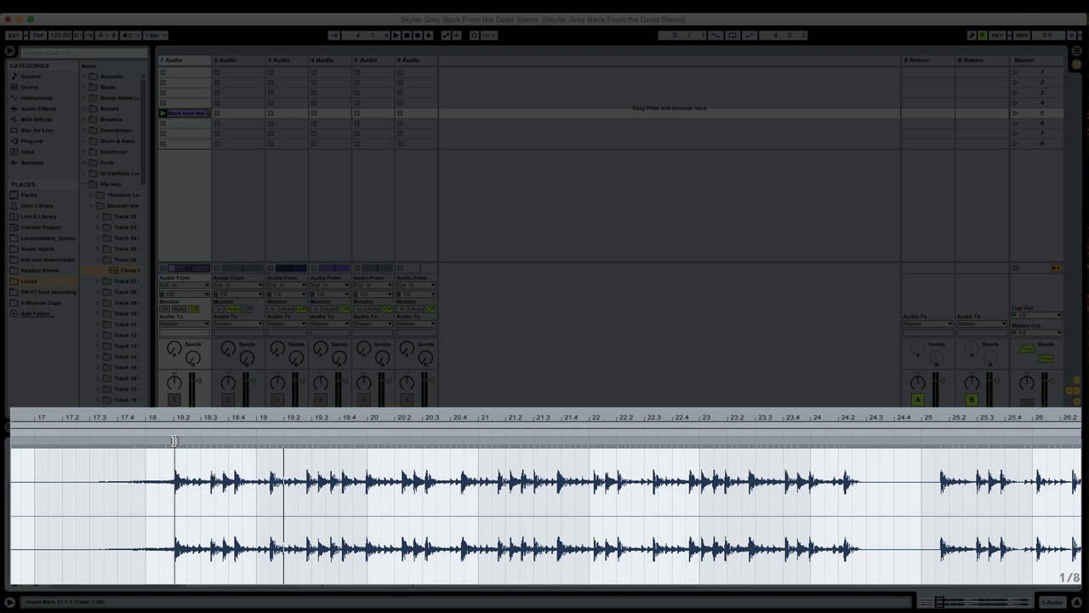
{"action": "right_click", "coordinate": [175, 440]}
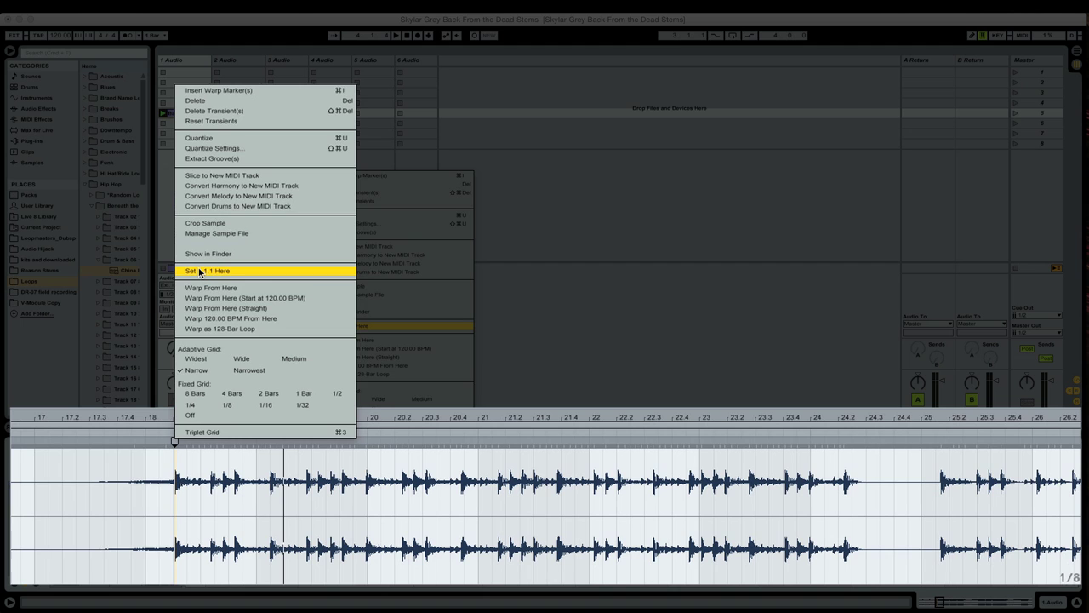
{"action": "left_click", "coordinate": [199, 270]}
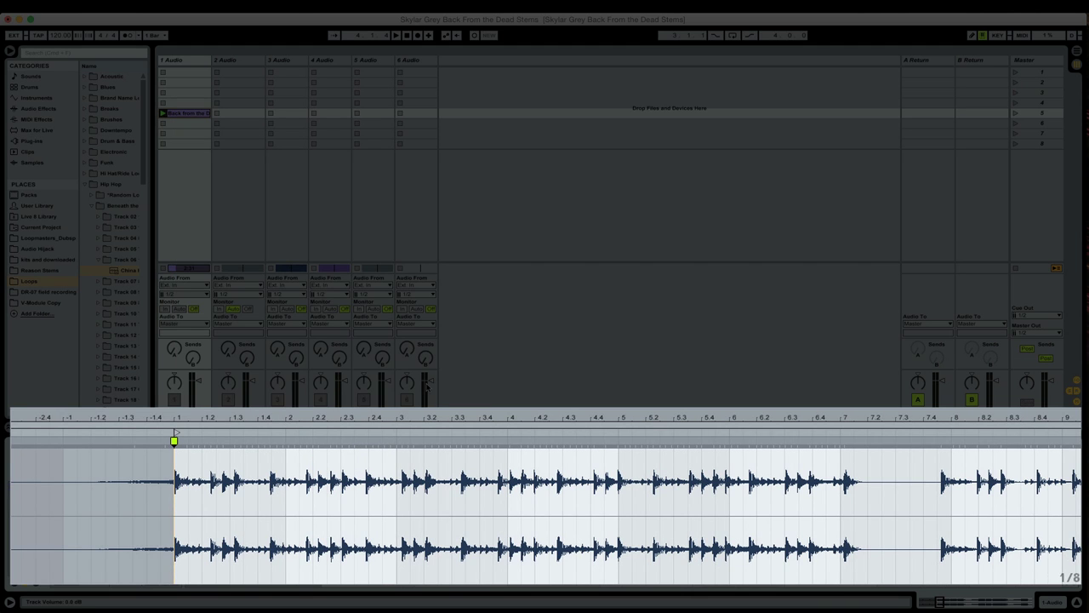
{"action": "key", "text": "space"}
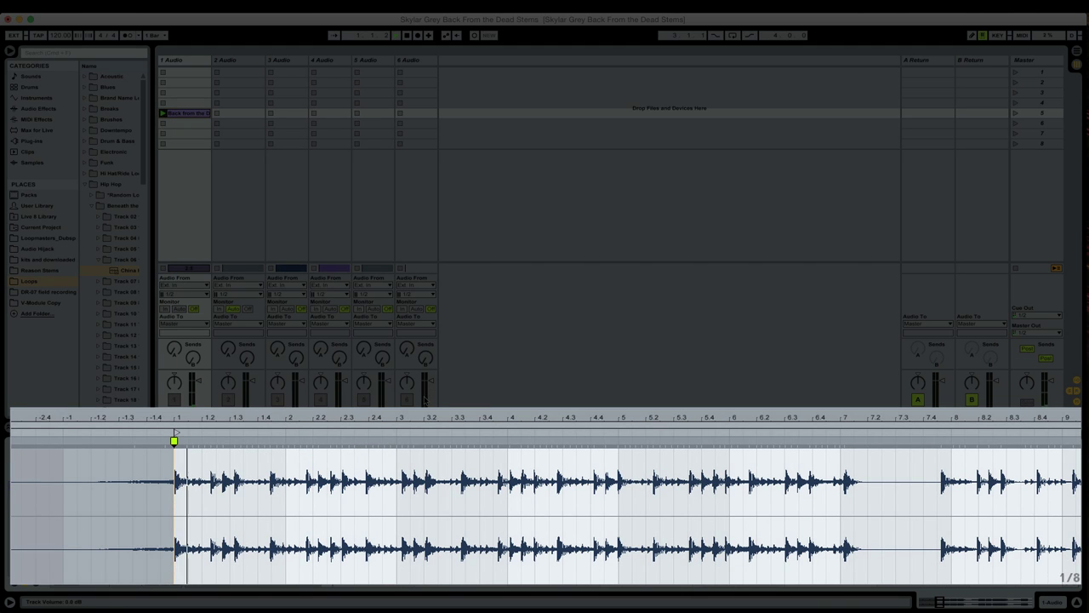
Step: Warp the drum clip straight from its first hit and zoom in on the opening bars
{"action": "right_click", "coordinate": [174, 439]}
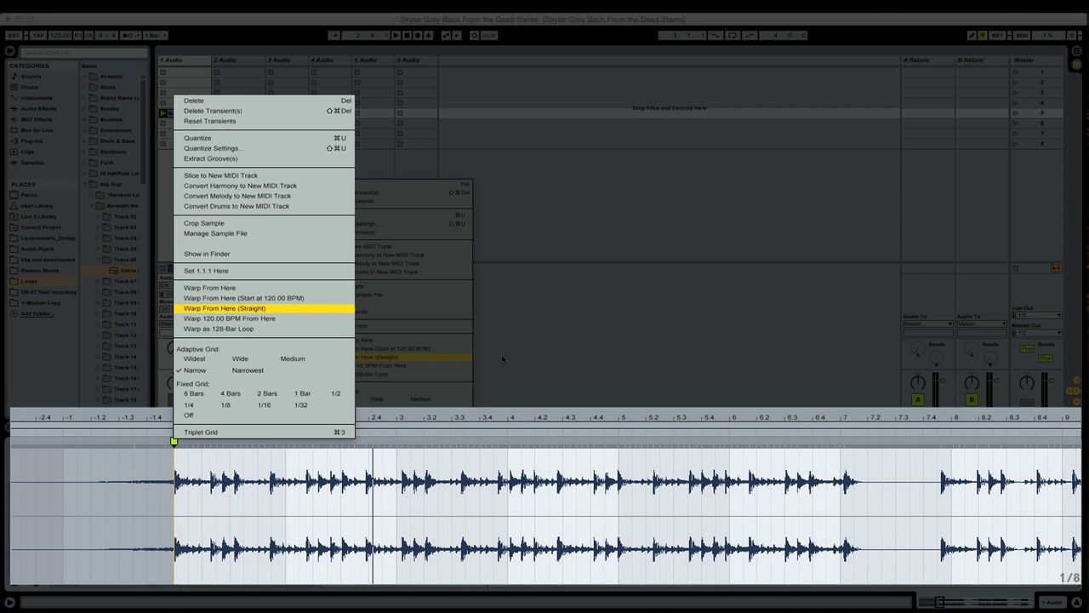
{"action": "left_click", "coordinate": [208, 308]}
{"action": "key", "text": "plus"}
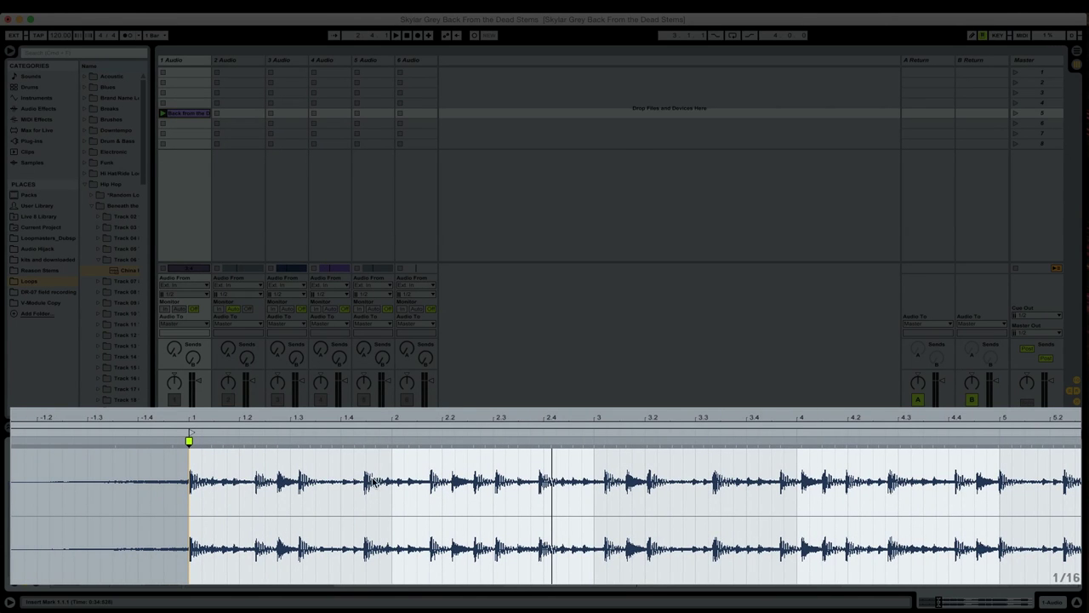
Step: Play the clip and drag the next downbeat's warp marker onto bar 2
{"action": "key", "text": "space"}
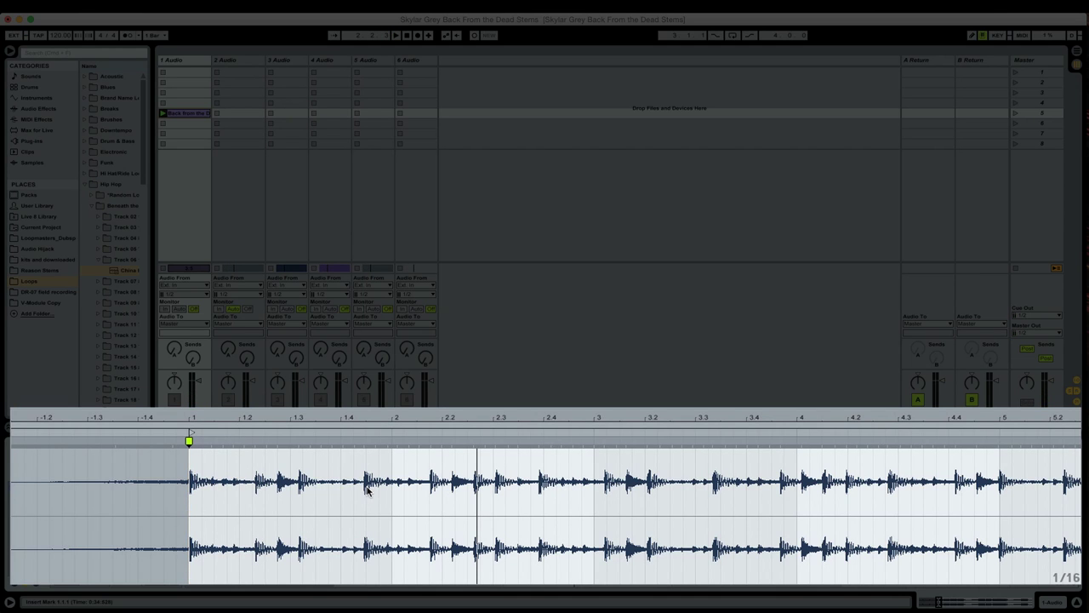
{"action": "left_click", "coordinate": [236, 517]}
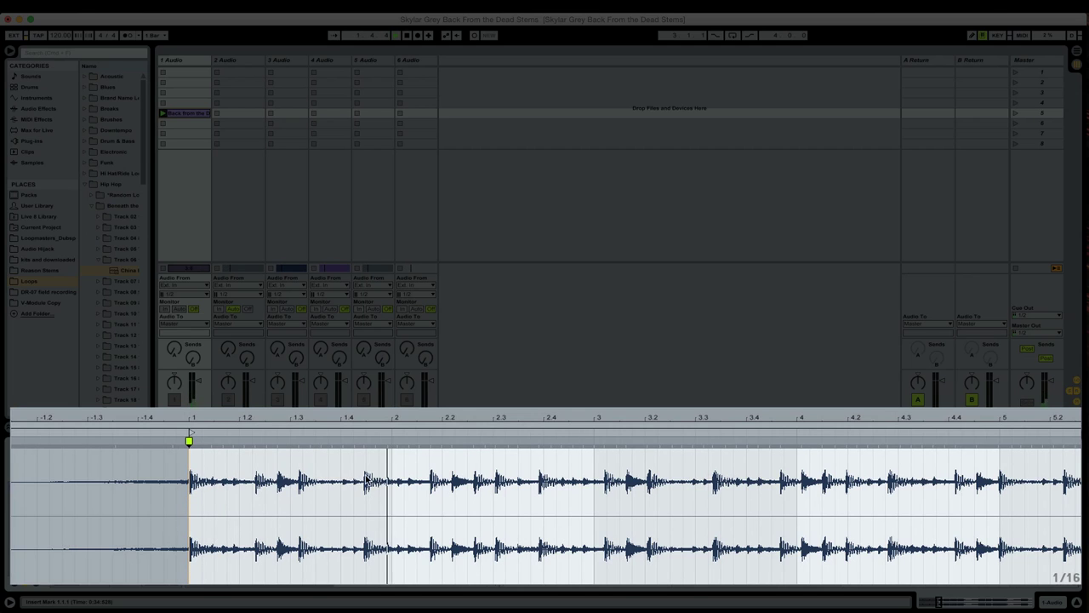
{"action": "key", "text": "space"}
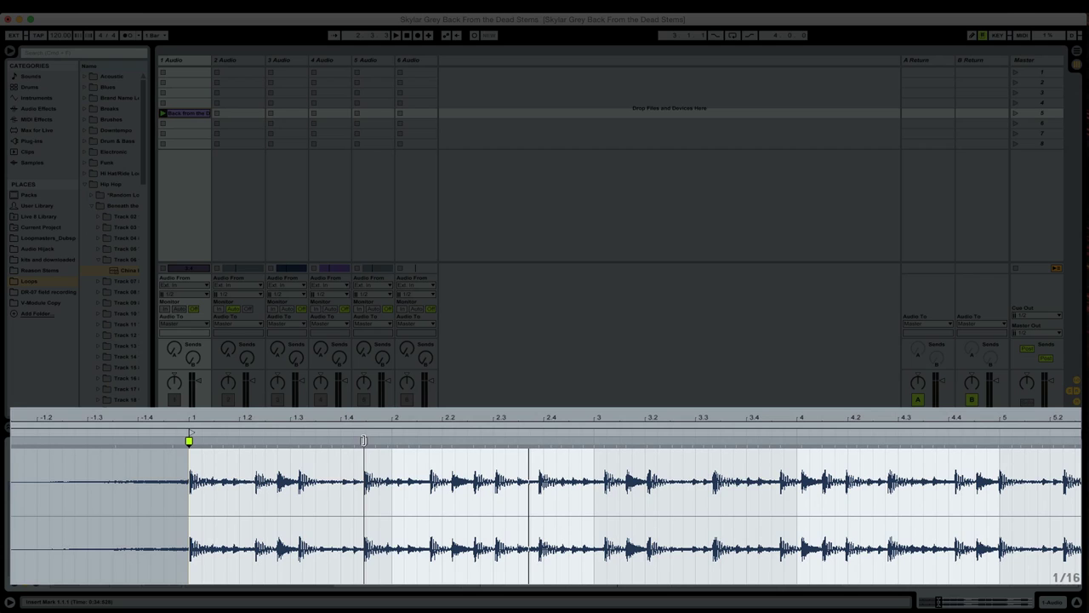
{"action": "left_click_drag", "start_coordinate": [363, 440], "coordinate": [393, 441]}
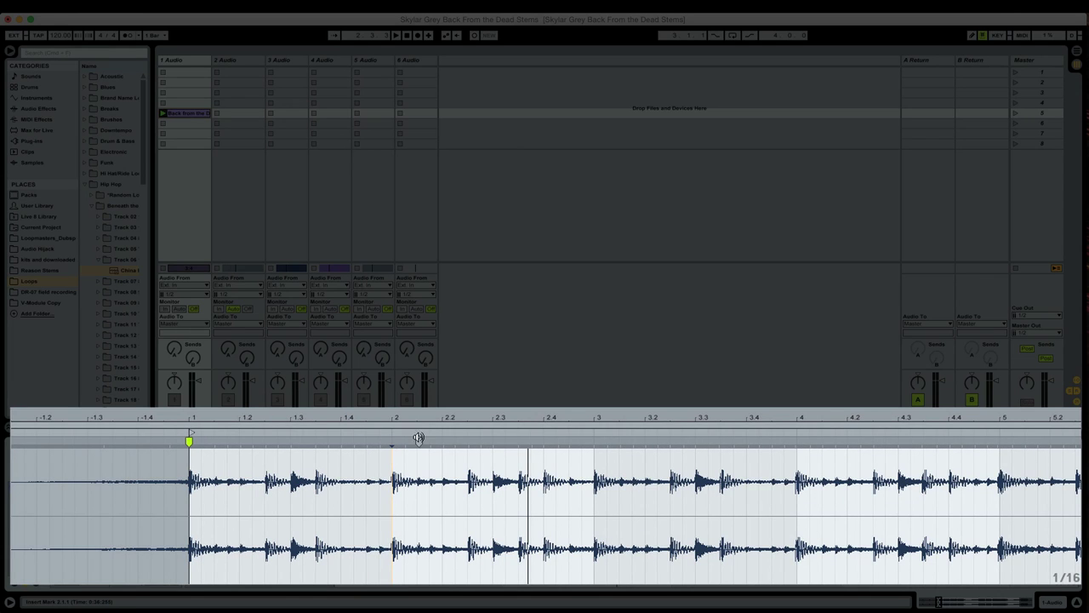
{"action": "key", "text": "space"}
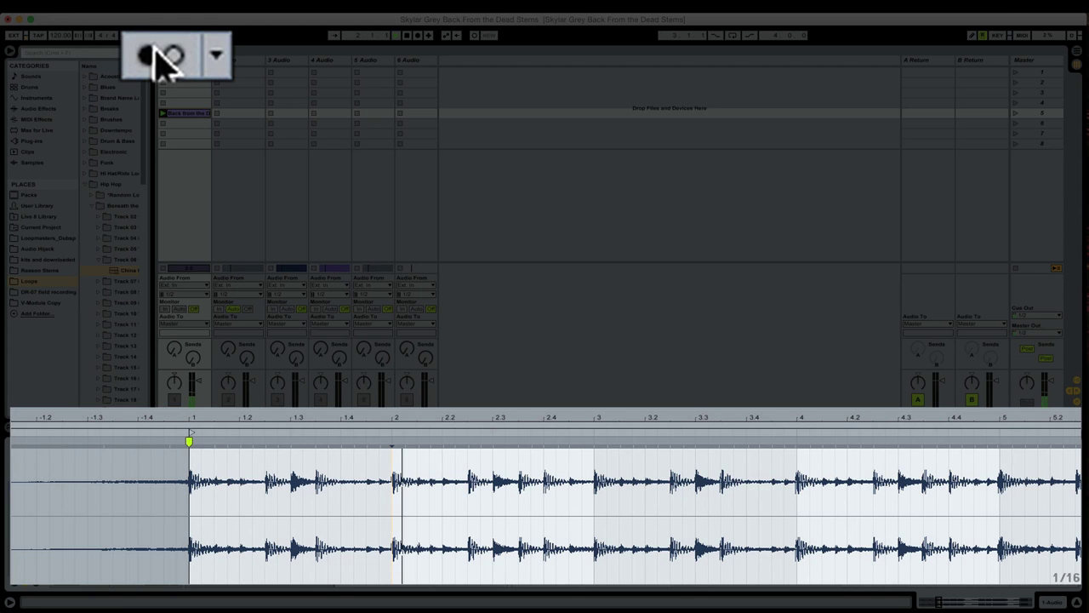
Step: Turn on the metronome, zoom around bar 17, and show the Sample box reading 138.97 BPM
{"action": "left_click", "coordinate": [153, 44]}
{"action": "mouse_move", "coordinate": [817, 418]}
{"action": "left_mouse_down"}
{"action": "mouse_move", "coordinate": [451, 418]}
{"action": "mouse_move", "coordinate": [466, 400]}
{"action": "mouse_move", "coordinate": [482, 410]}
{"action": "left_mouse_up"}
{"action": "mouse_move", "coordinate": [637, 418]}
{"action": "left_mouse_down"}
{"action": "mouse_move", "coordinate": [637, 472]}
{"action": "mouse_move", "coordinate": [772, 415]}
{"action": "left_mouse_up"}
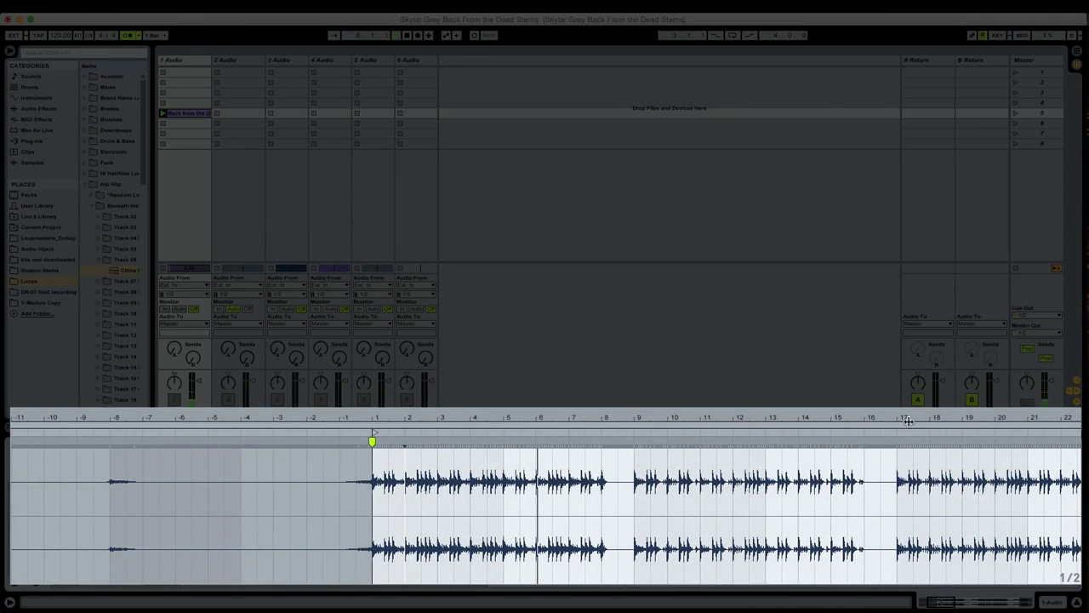
{"action": "left_click_drag", "start_coordinate": [908, 420], "coordinate": [901, 418]}
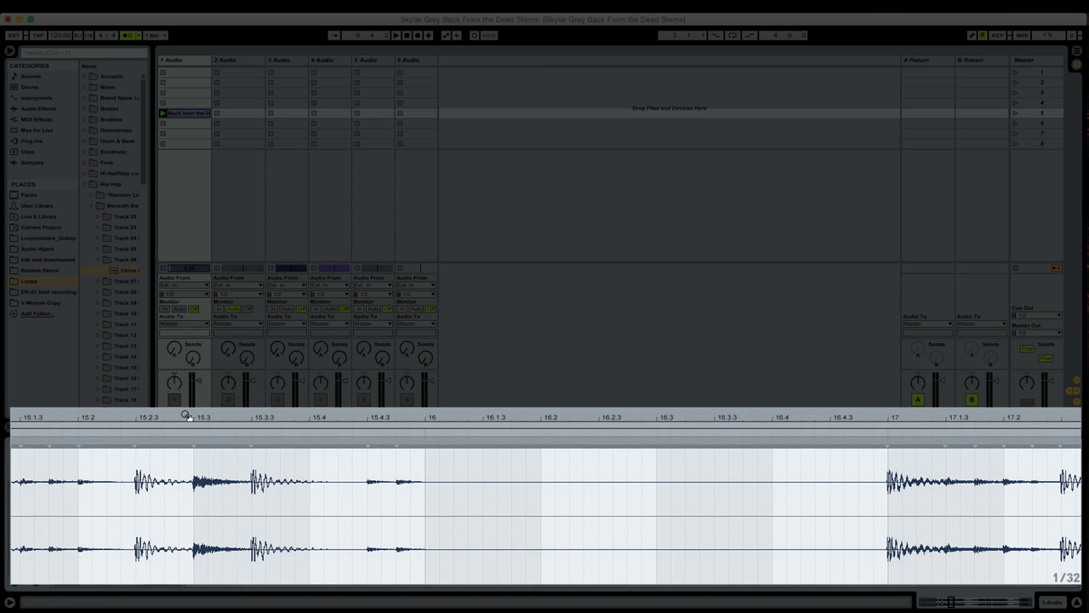
{"action": "left_click_drag", "start_coordinate": [890, 427], "coordinate": [658, 423]}
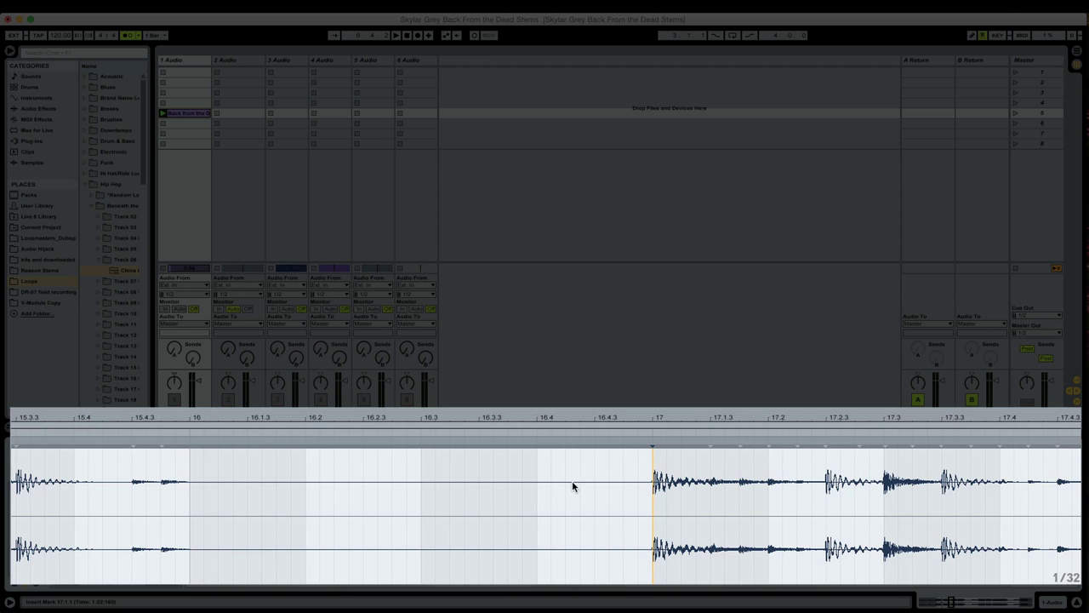
{"action": "key", "text": "super+alt+l"}
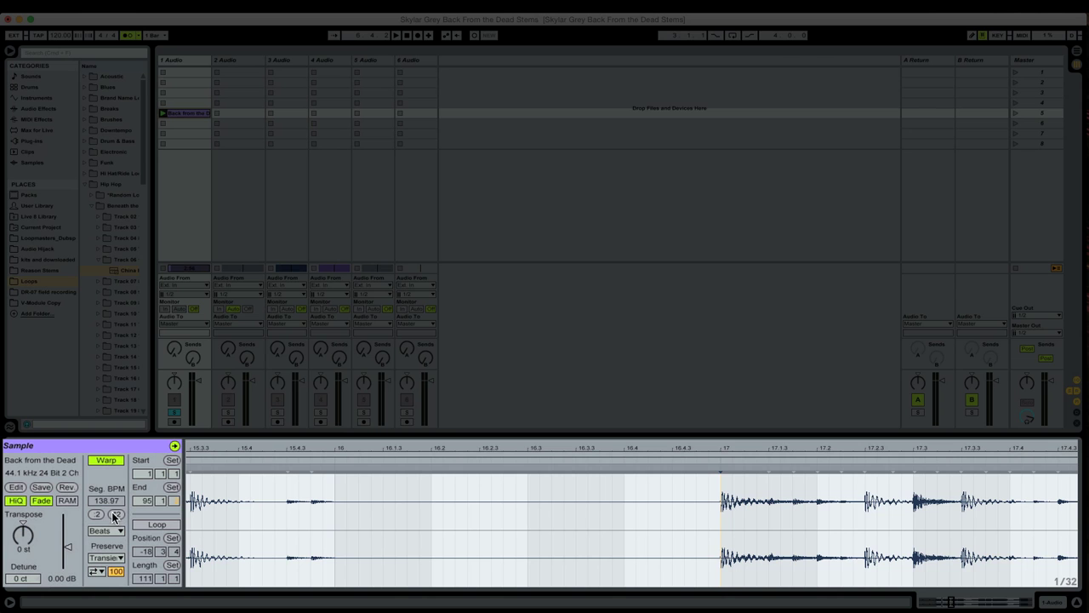
Step: Zoom to the hit at bar 27, play from there, and tune its warp to 138.98 BPM
{"action": "left_click_drag", "start_coordinate": [845, 454], "coordinate": [609, 452]}
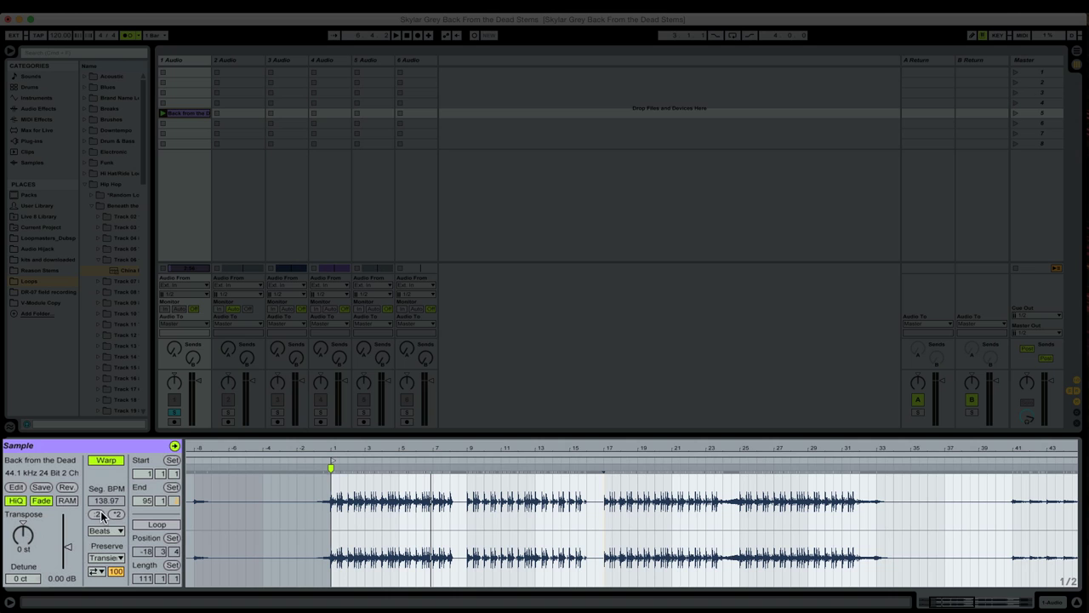
{"action": "left_click_drag", "start_coordinate": [738, 449], "coordinate": [735, 455]}
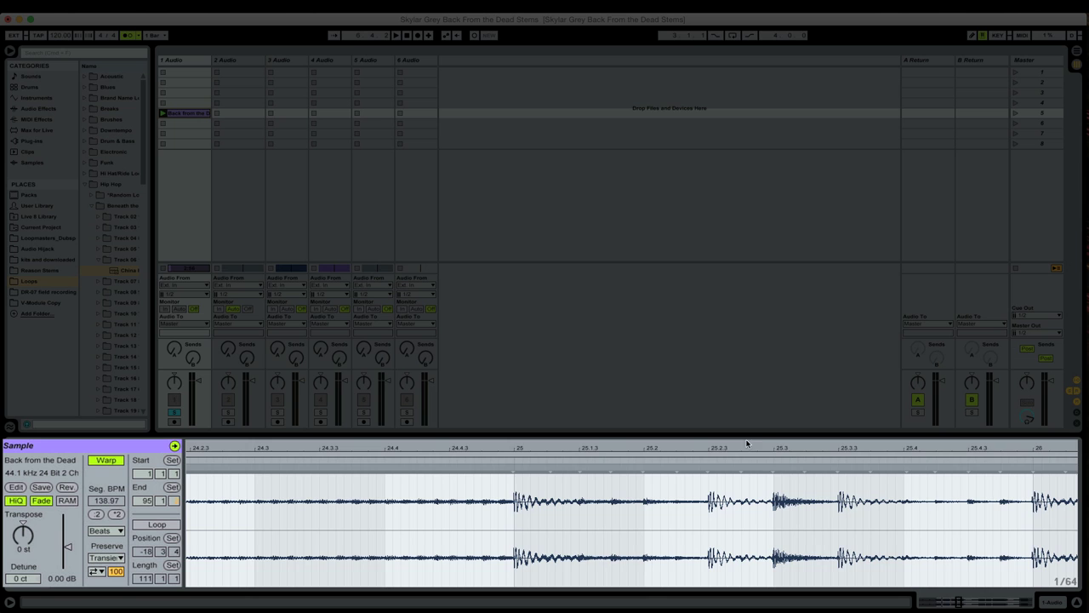
{"action": "left_click_drag", "start_coordinate": [752, 444], "coordinate": [757, 445]}
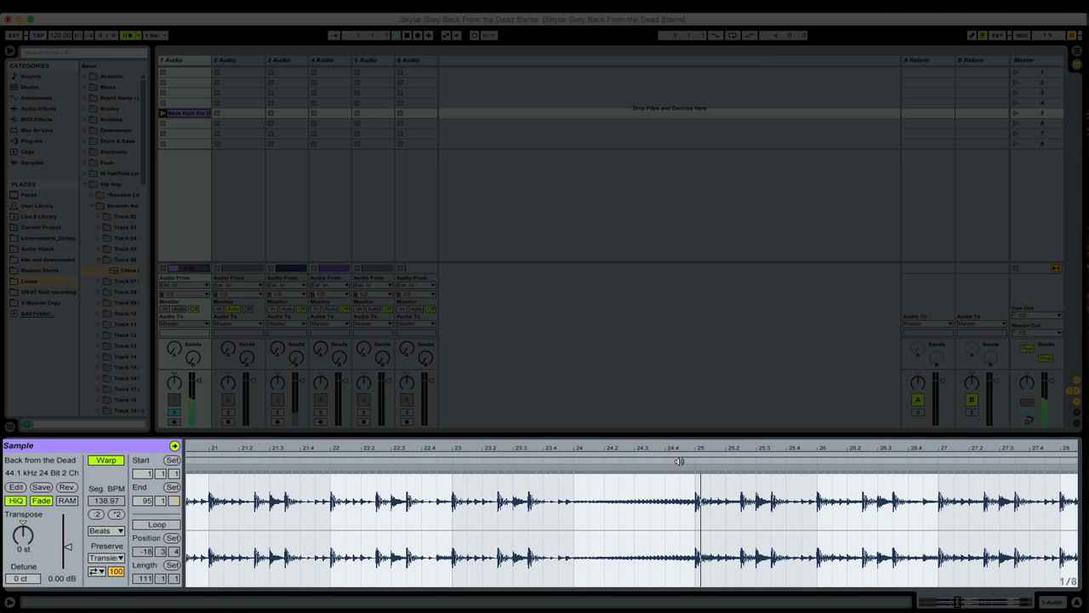
{"action": "left_click_drag", "start_coordinate": [980, 452], "coordinate": [986, 464]}
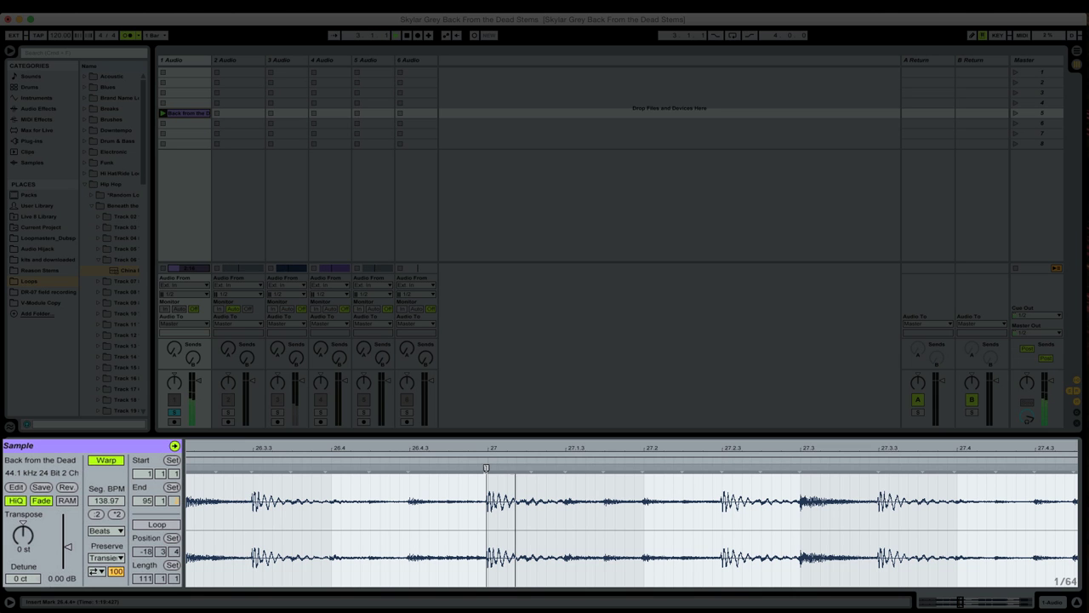
{"action": "left_click", "coordinate": [487, 468]}
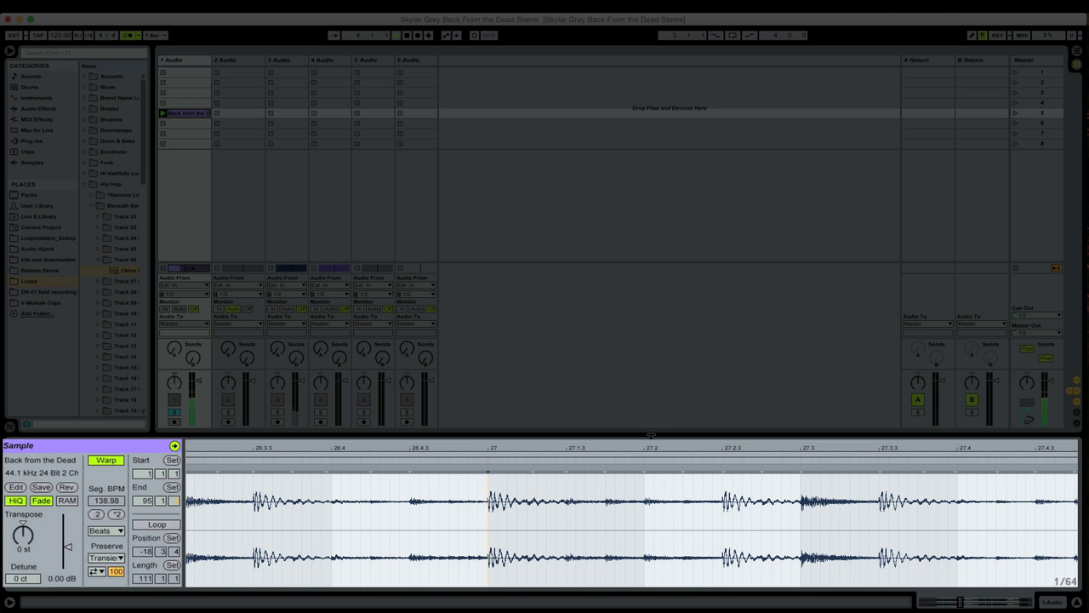
{"action": "left_click_drag", "start_coordinate": [653, 448], "coordinate": [655, 399]}
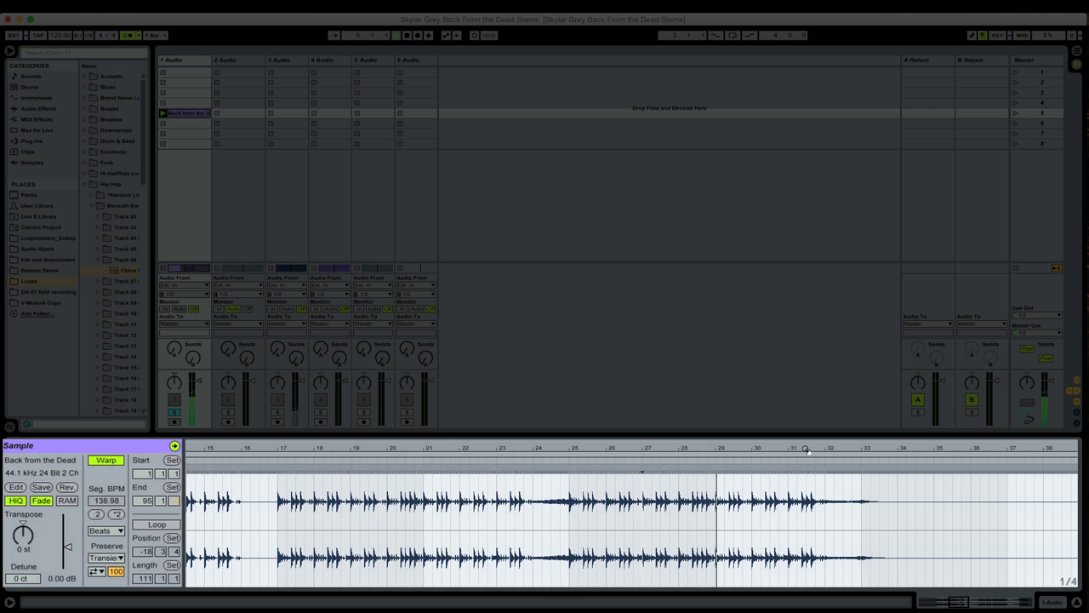
{"action": "left_click_drag", "start_coordinate": [842, 454], "coordinate": [245, 492]}
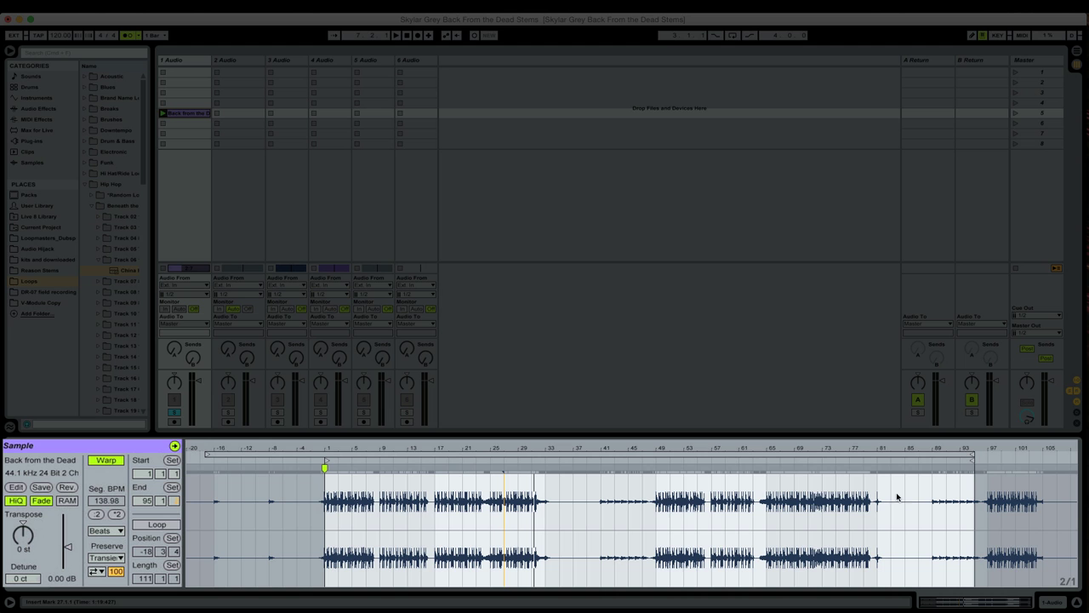
Step: Extend the drum clip's end to bar 109 and zoom toward bar 97
{"action": "left_click_drag", "start_coordinate": [974, 460], "coordinate": [1069, 460]}
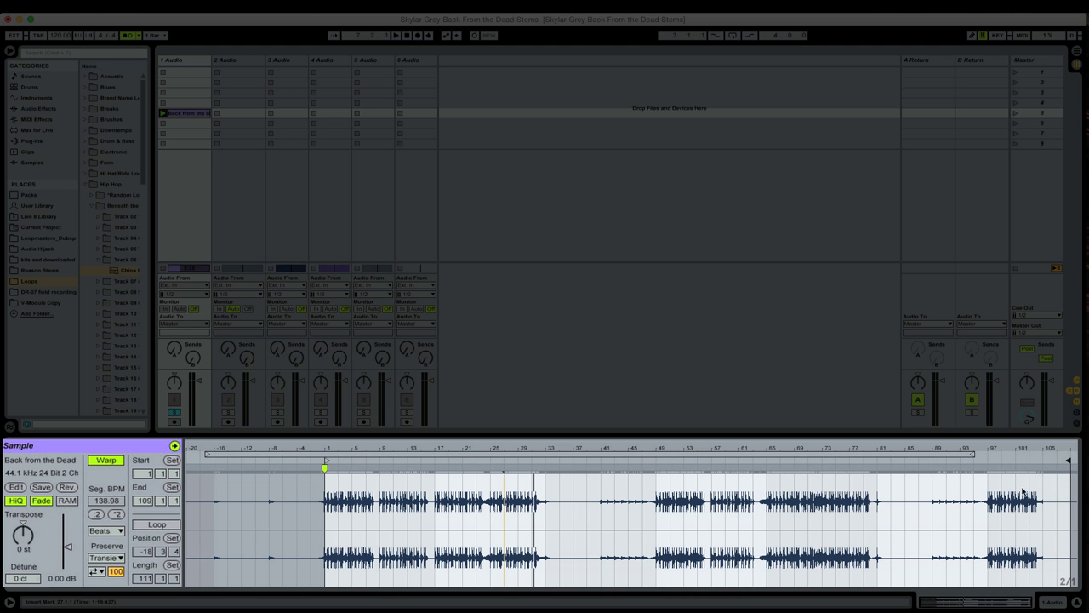
{"action": "left_click_drag", "start_coordinate": [1005, 444], "coordinate": [1005, 527]}
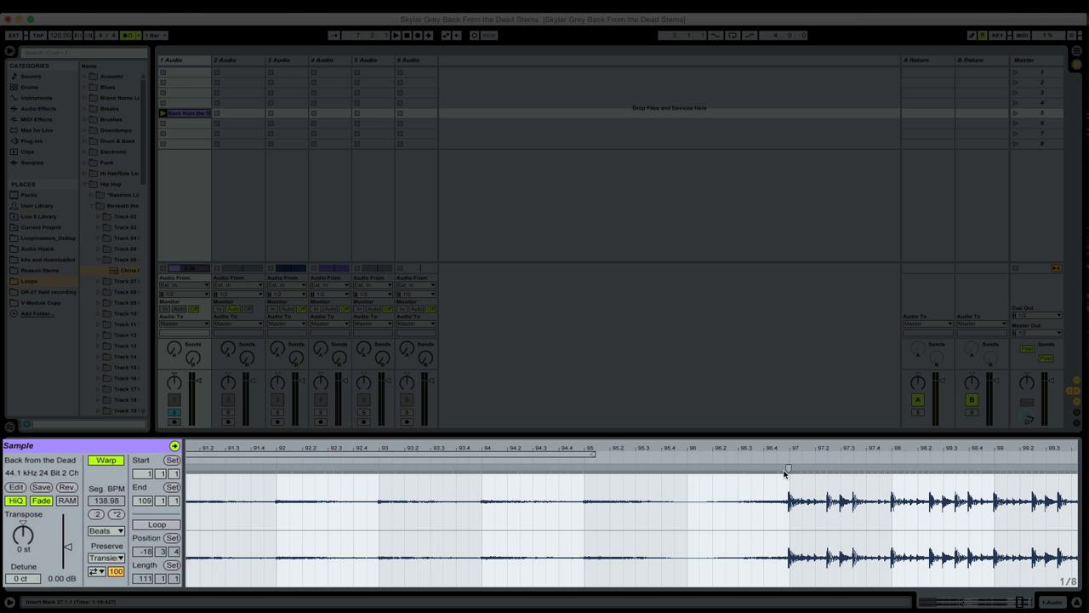
{"action": "left_click_drag", "start_coordinate": [794, 446], "coordinate": [772, 473]}
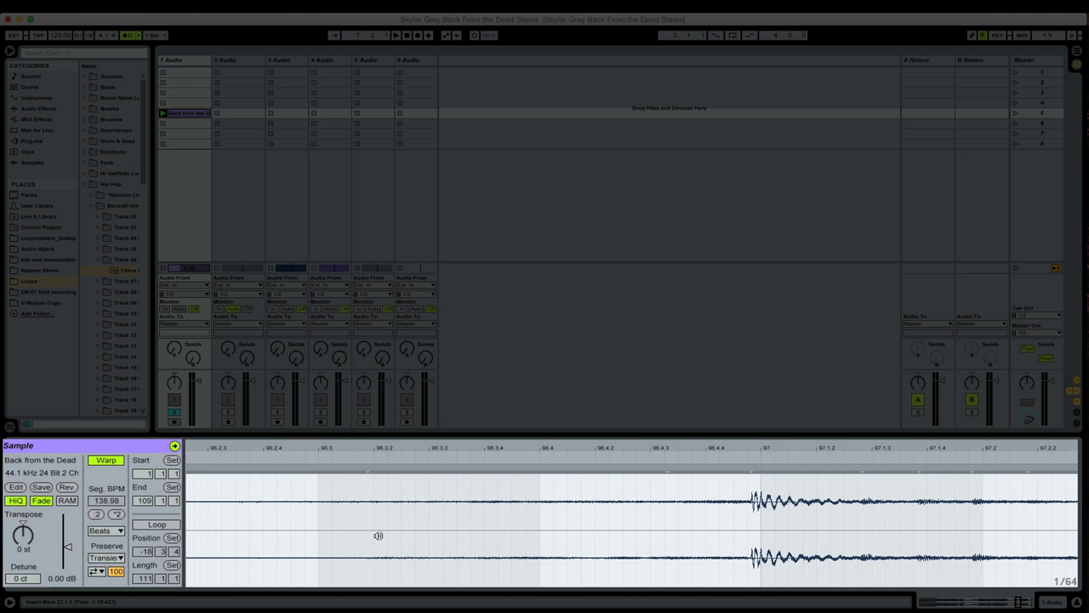
{"action": "left_click_drag", "start_coordinate": [319, 449], "coordinate": [287, 315]}
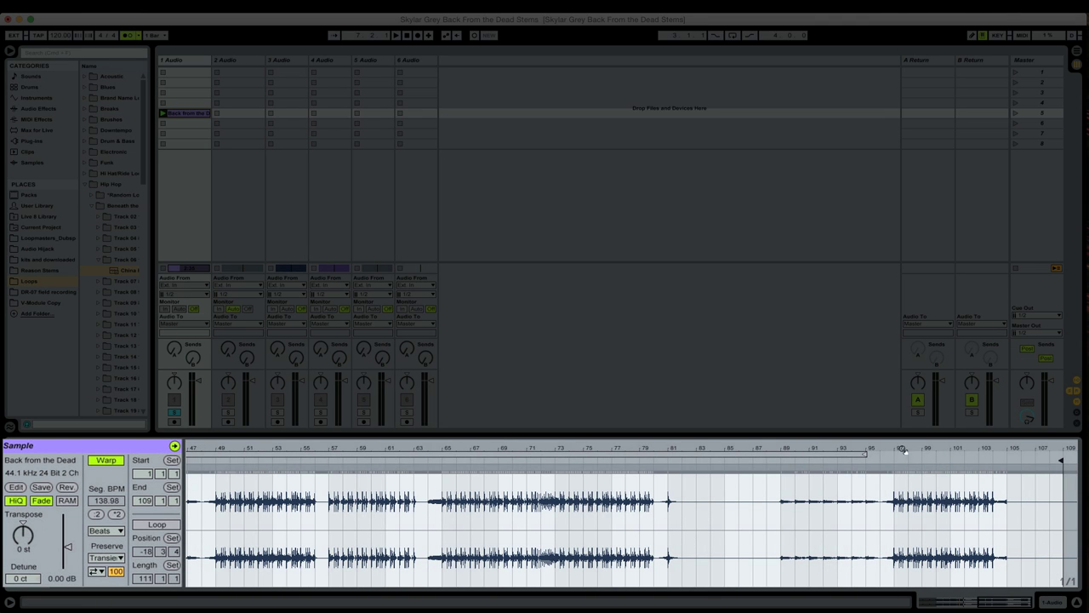
Step: Pin the bar 97 hit to the beat for 138.99 BPM, then zoom out to the whole clip
{"action": "left_click_drag", "start_coordinate": [900, 450], "coordinate": [768, 504]}
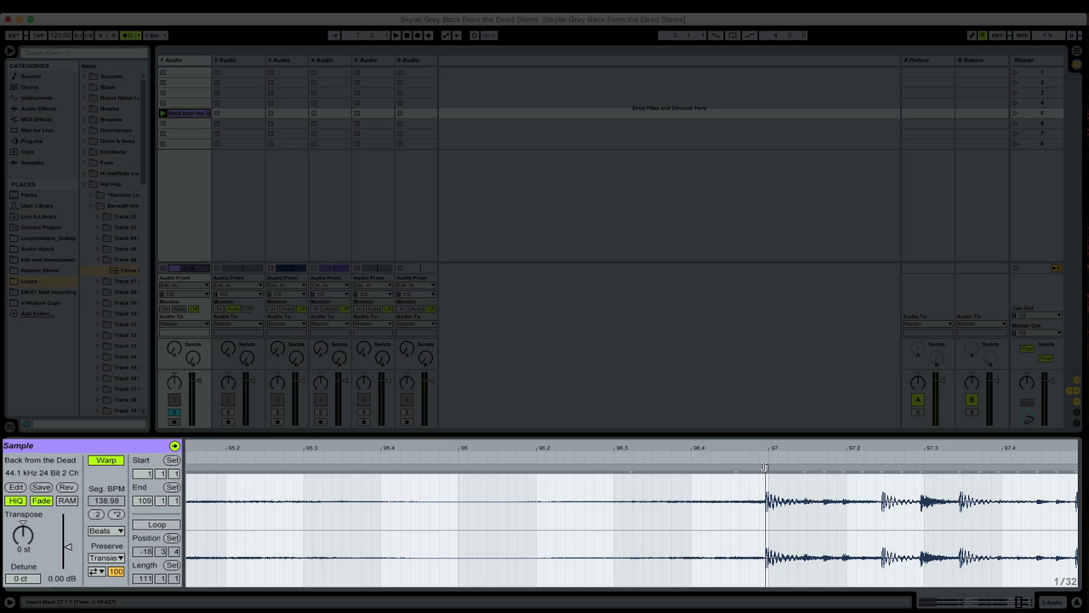
{"action": "left_click_drag", "start_coordinate": [765, 467], "coordinate": [767, 467]}
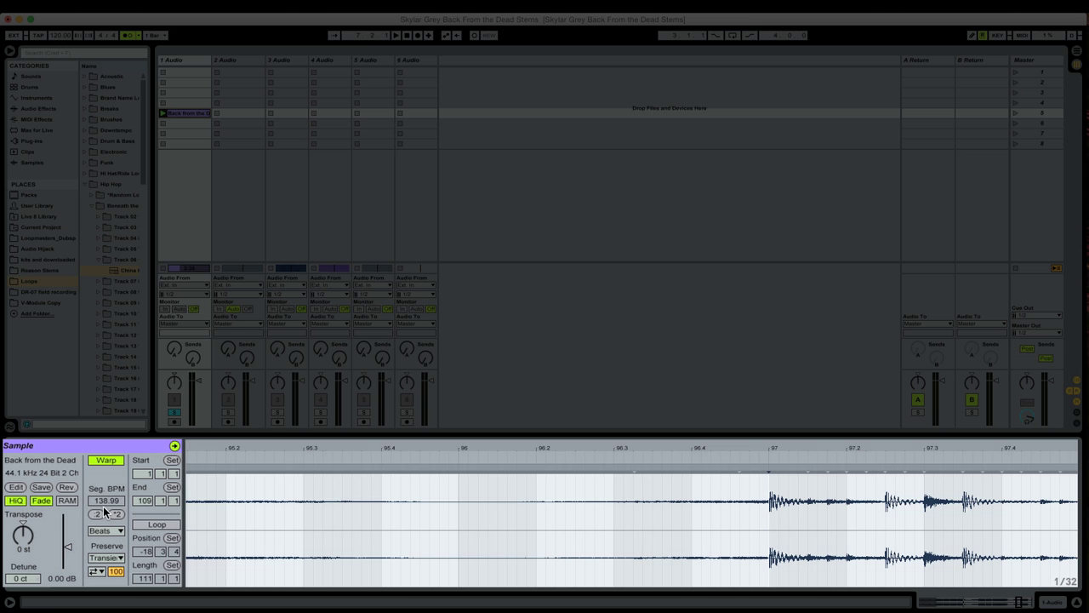
{"action": "left_click_drag", "start_coordinate": [295, 451], "coordinate": [294, 382]}
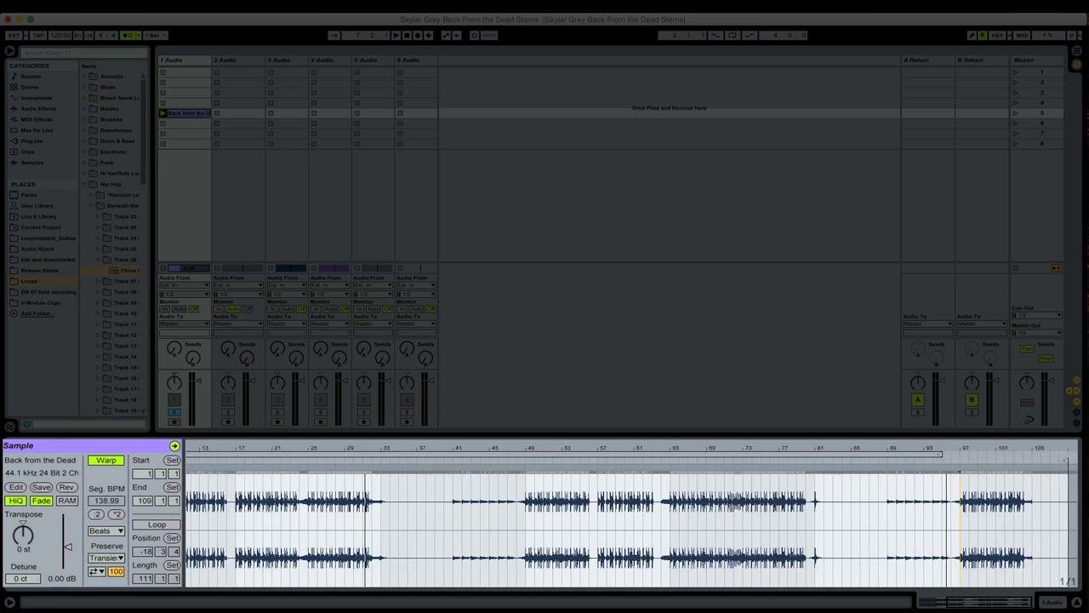
{"action": "key", "text": "minus"}
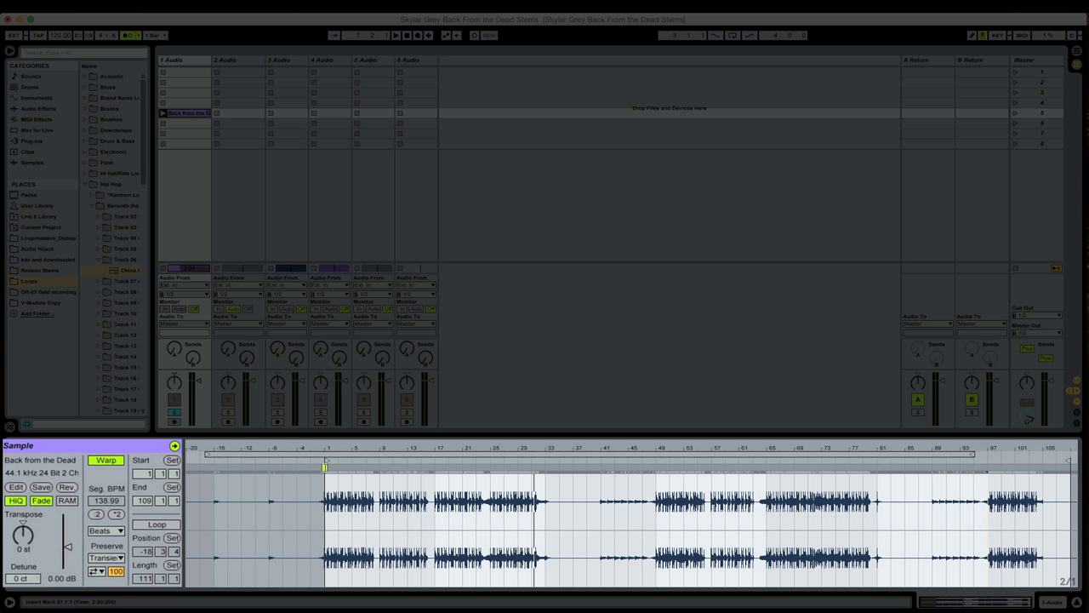
Step: Bring the drum clip's segment tempo to 139.00 BPM and play it from several later points
{"action": "left_click", "coordinate": [99, 503]}
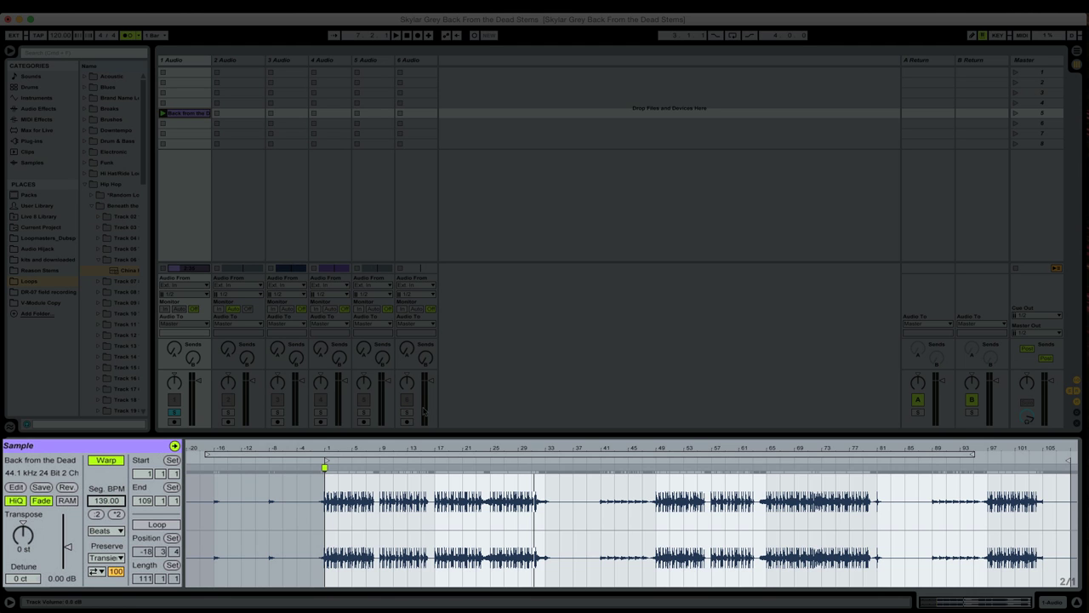
{"action": "left_click_drag", "start_coordinate": [384, 449], "coordinate": [383, 476]}
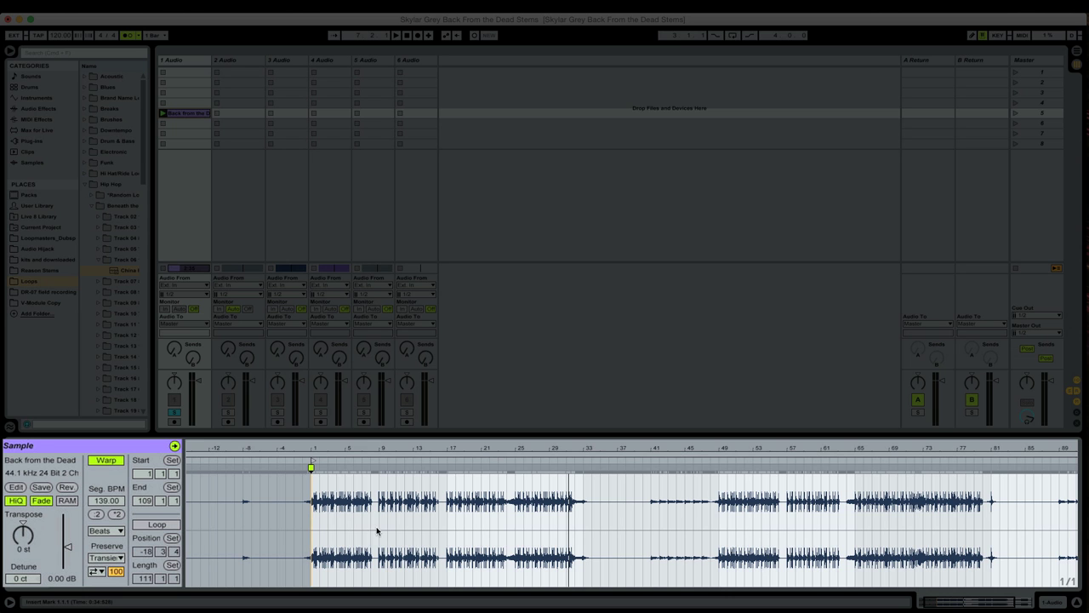
{"action": "left_click_drag", "start_coordinate": [717, 446], "coordinate": [717, 426]}
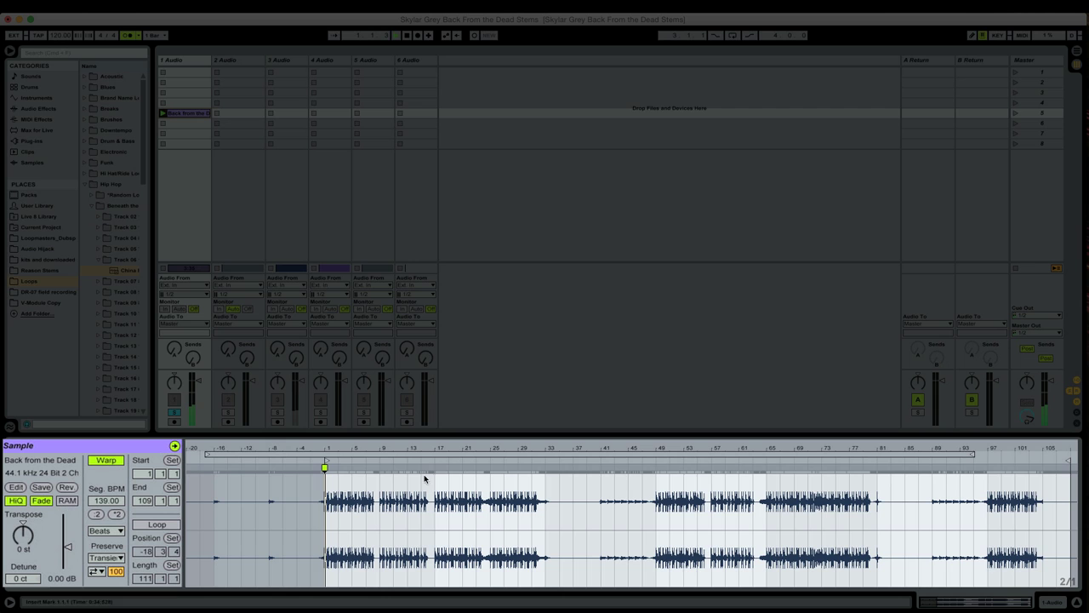
{"action": "key", "text": "space"}
{"action": "left_click", "coordinate": [396, 460]}
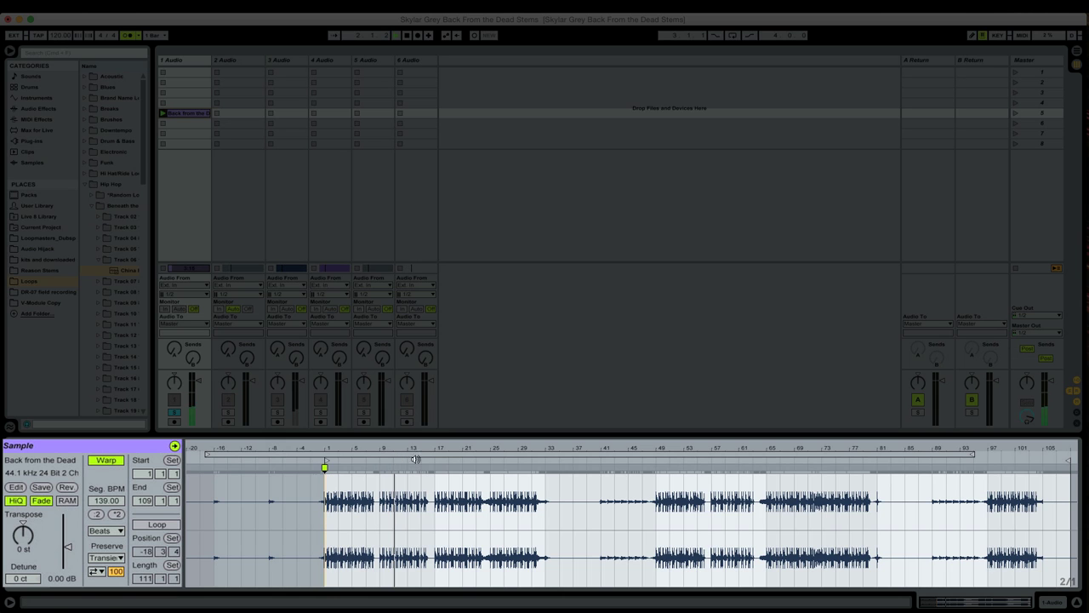
{"action": "left_click", "coordinate": [518, 460]}
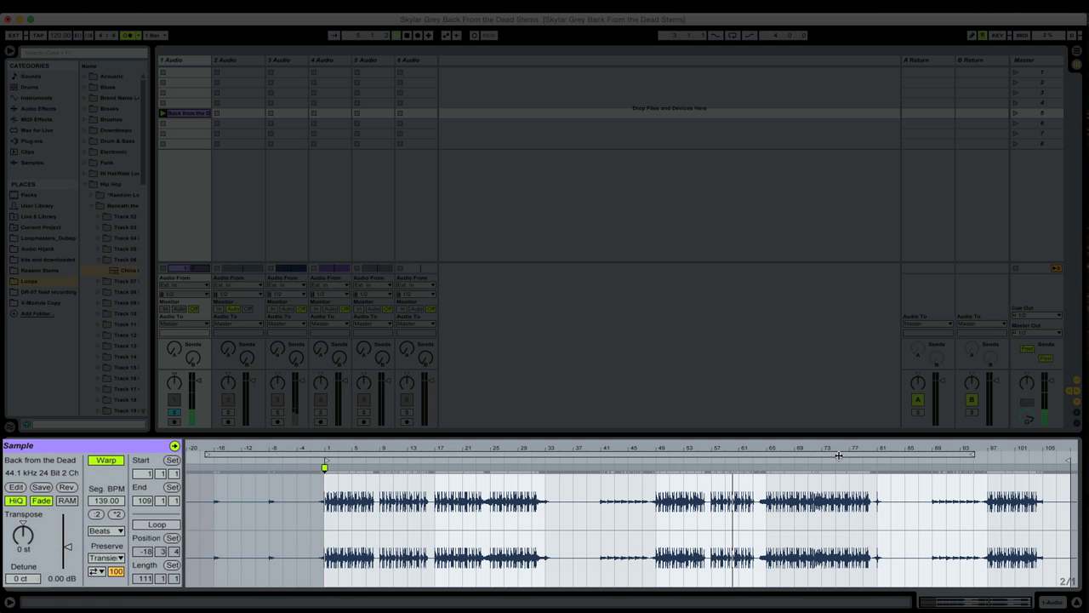
{"action": "left_click", "coordinate": [1010, 460]}
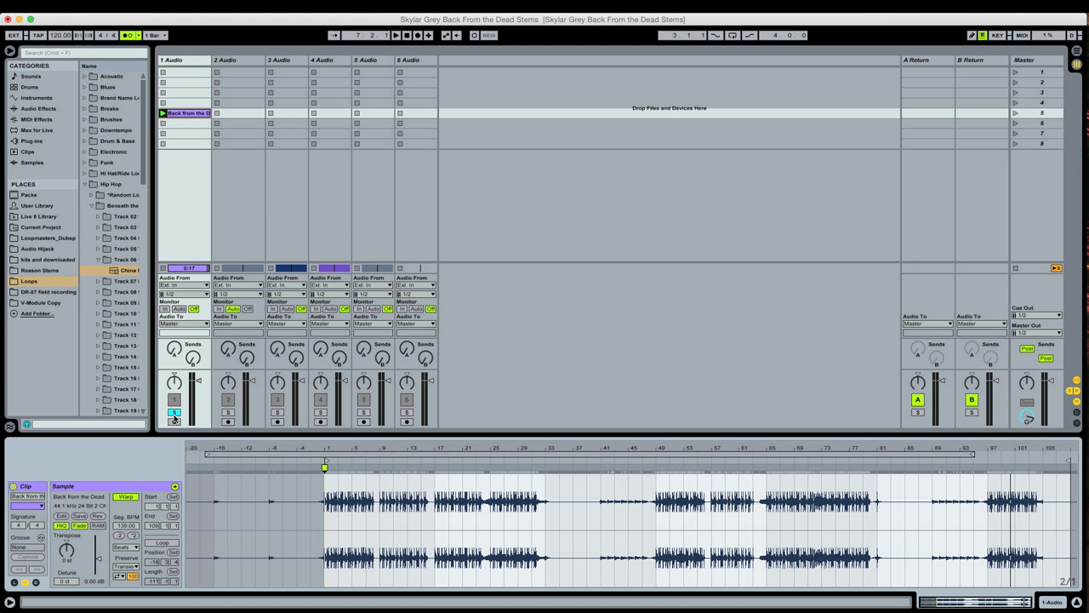
Step: Unsolo and stop the drums, set the project tempo to 139 BPM, and return to Arrangement View
{"action": "left_click", "coordinate": [174, 413]}
{"action": "left_click", "coordinate": [163, 269]}
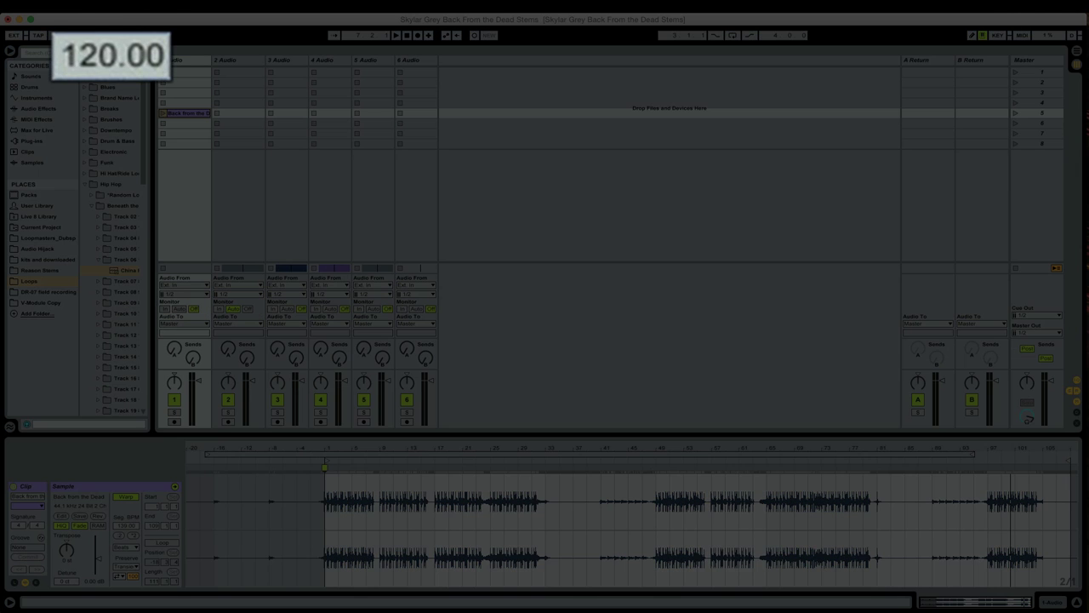
{"action": "type", "text": "139"}
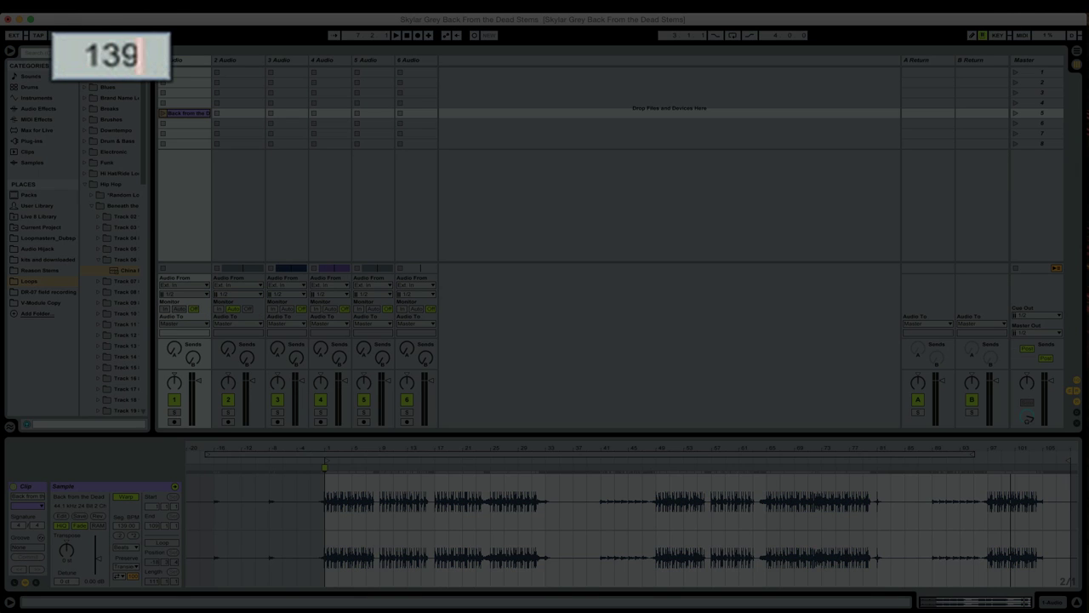
{"action": "key", "text": "Return"}
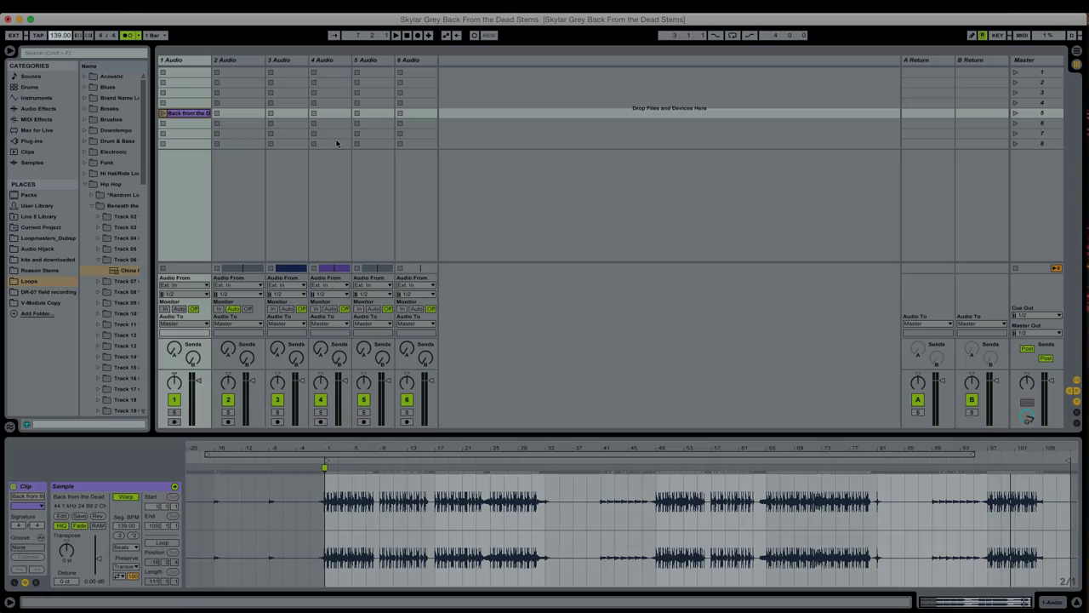
{"action": "key", "text": "Tab"}
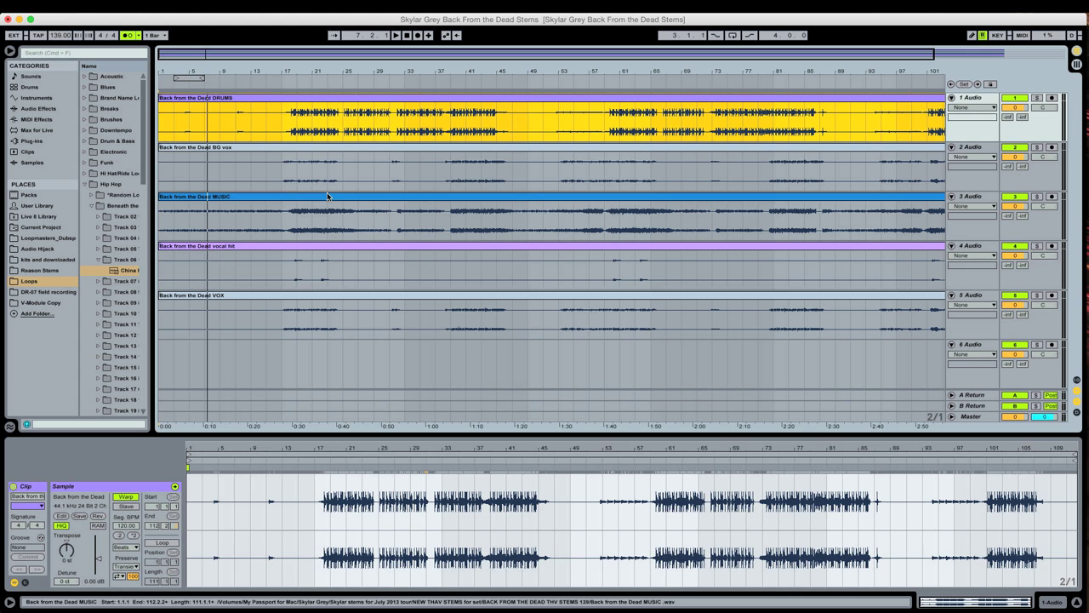
Step: Select the VOX clip and switch its Warp off, then on again to trigger the timing prompt
{"action": "key", "text": "Down"}
{"action": "left_click", "coordinate": [254, 297]}
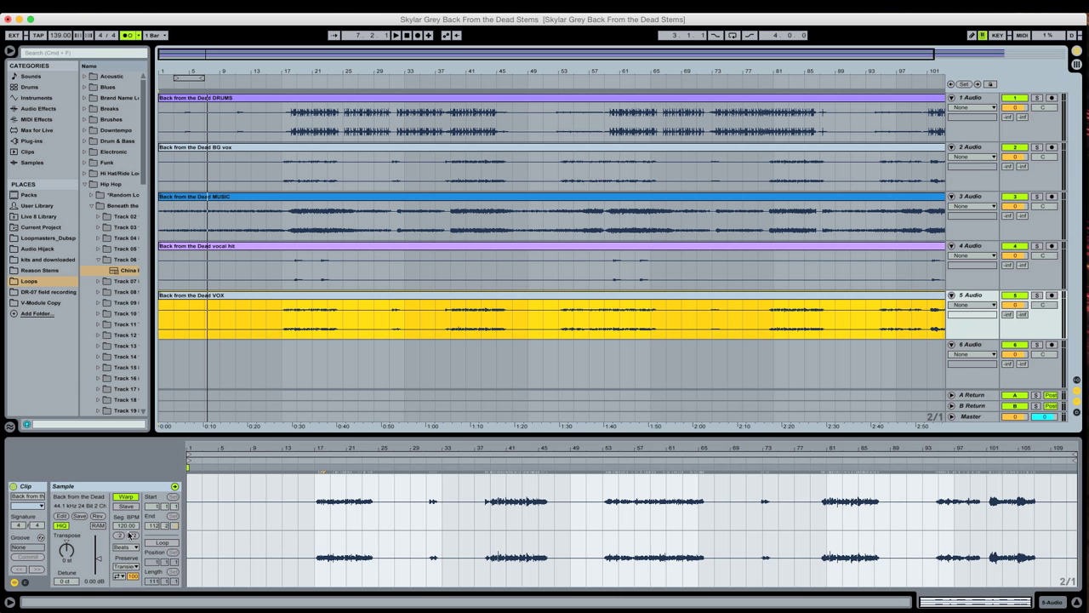
{"action": "left_click", "coordinate": [125, 496]}
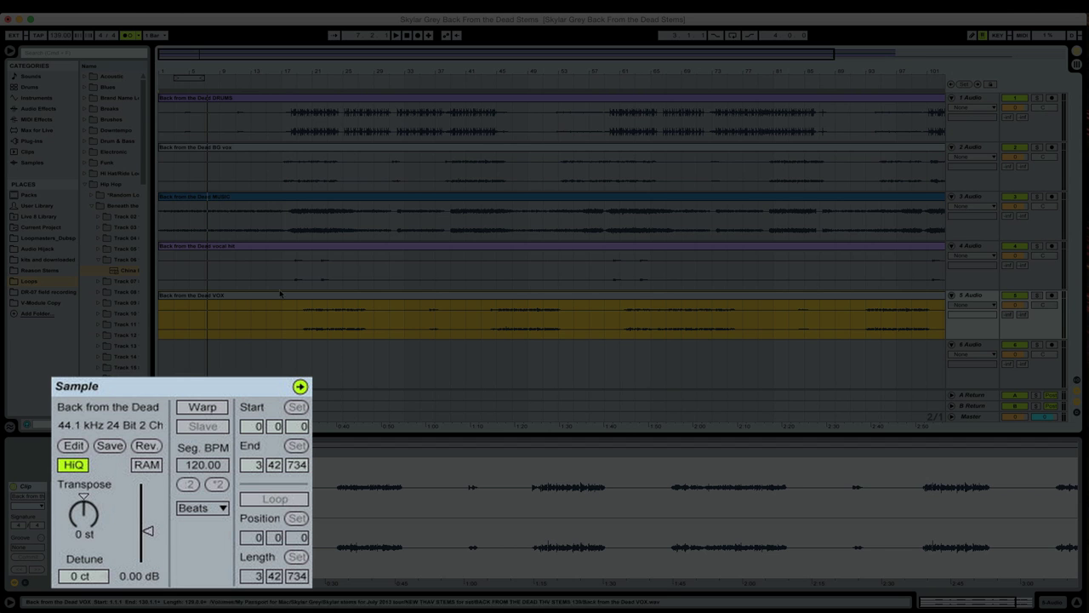
{"action": "left_click", "coordinate": [208, 409]}
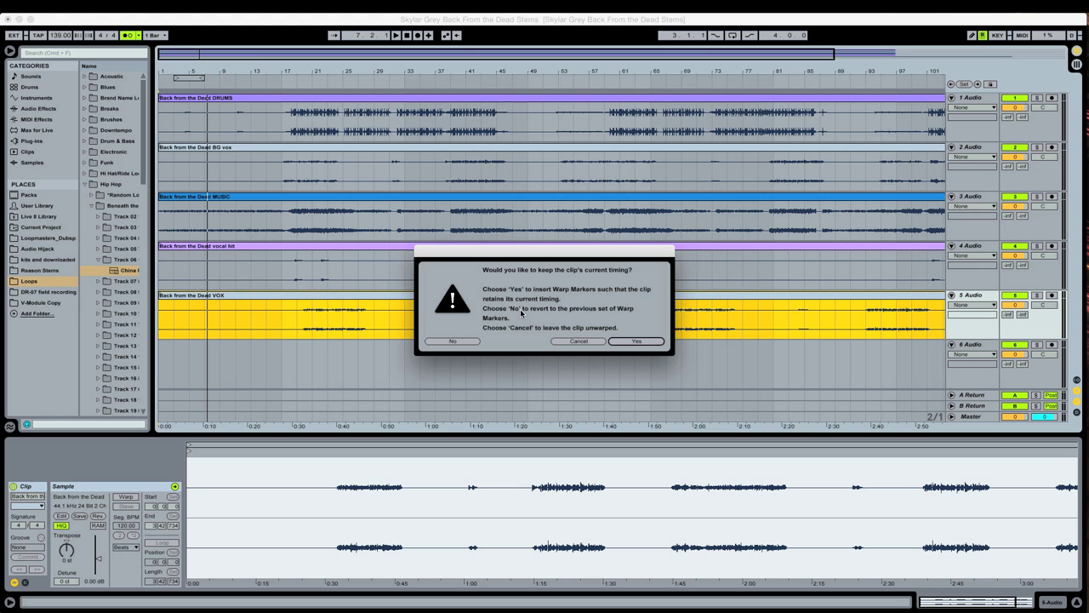
Step: Cancel the prompt, leaving VOX unwarped, and turn Warp off for the clips on tracks 1–4
{"action": "left_click", "coordinate": [568, 343]}
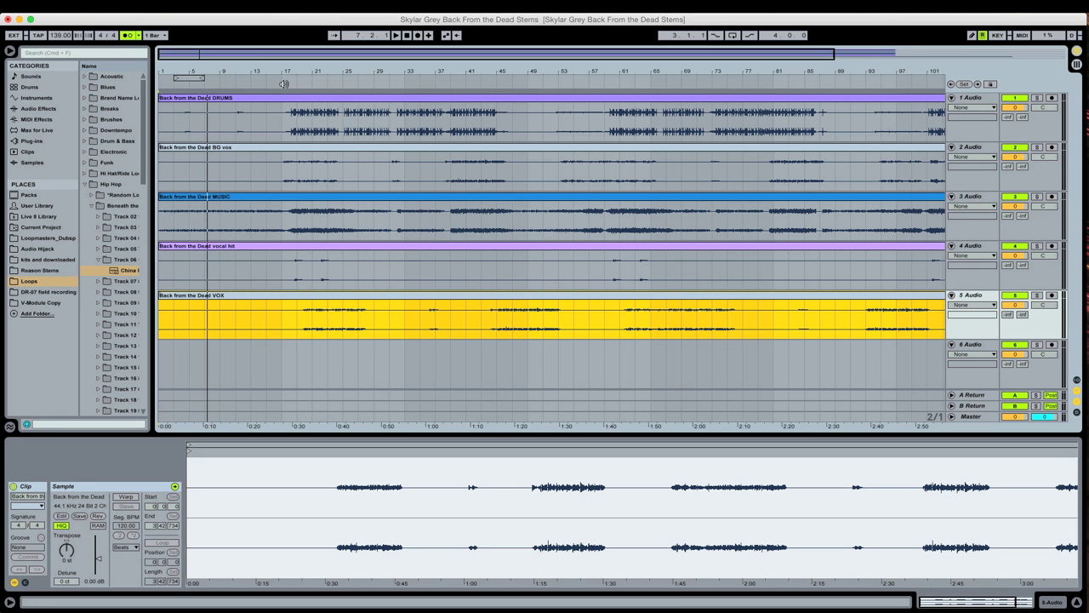
{"action": "left_click", "coordinate": [308, 251]}
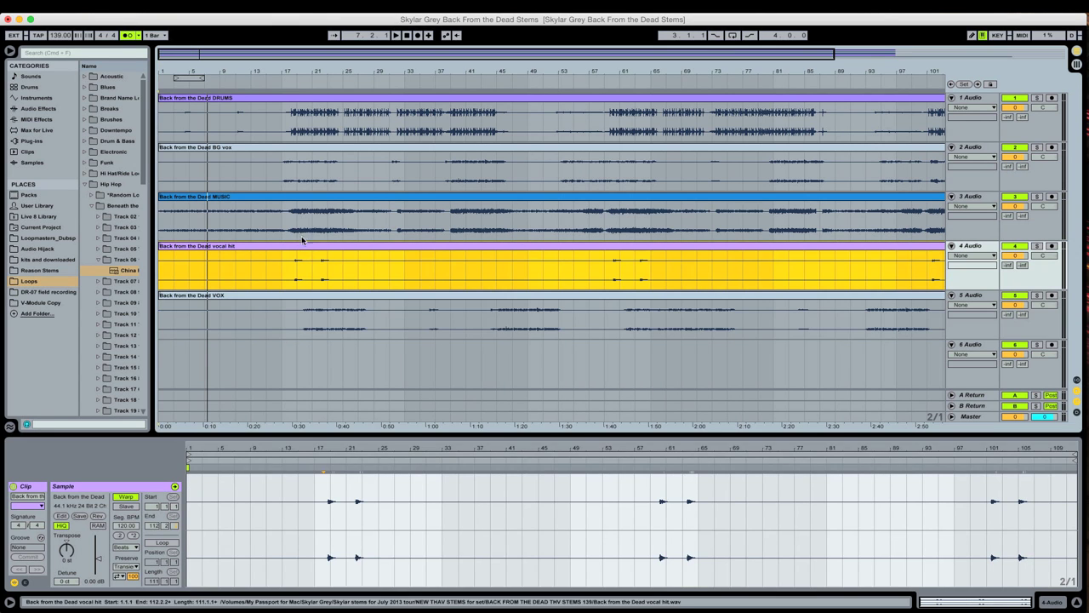
{"action": "left_click", "coordinate": [286, 116], "text": "shift"}
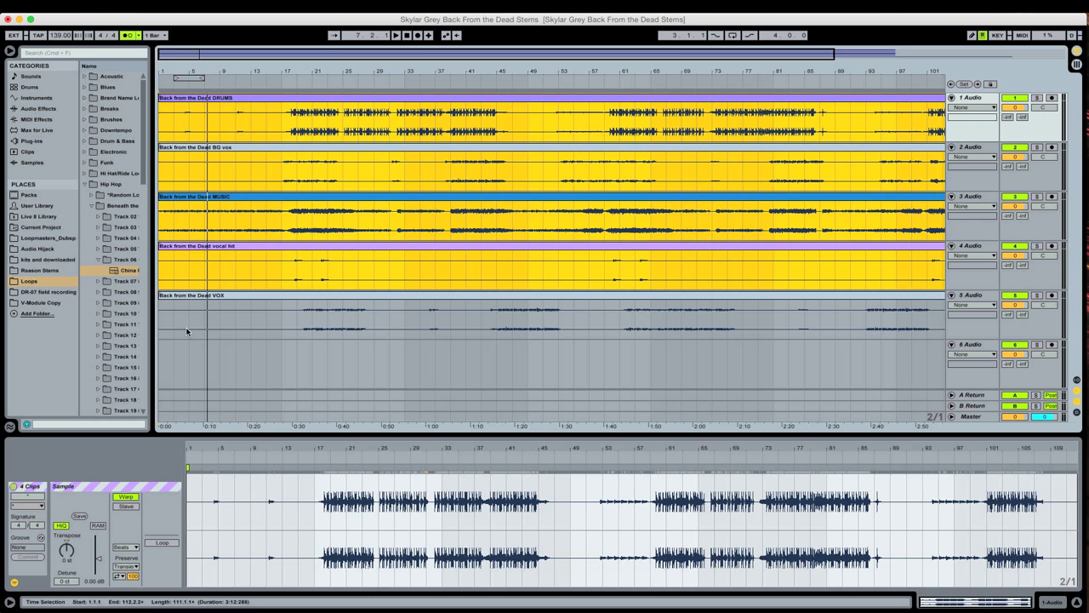
{"action": "left_click", "coordinate": [126, 497]}
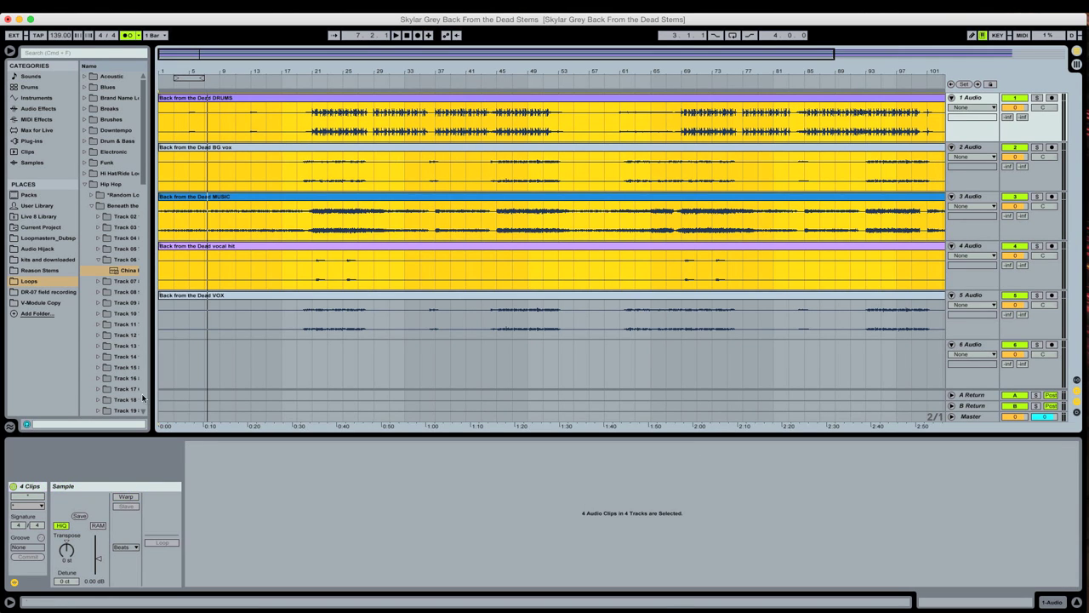
{"action": "left_click", "coordinate": [233, 114]}
Step: Play the arrangement, jumping to around bars 17, 24 and 77
{"action": "key", "text": "space"}
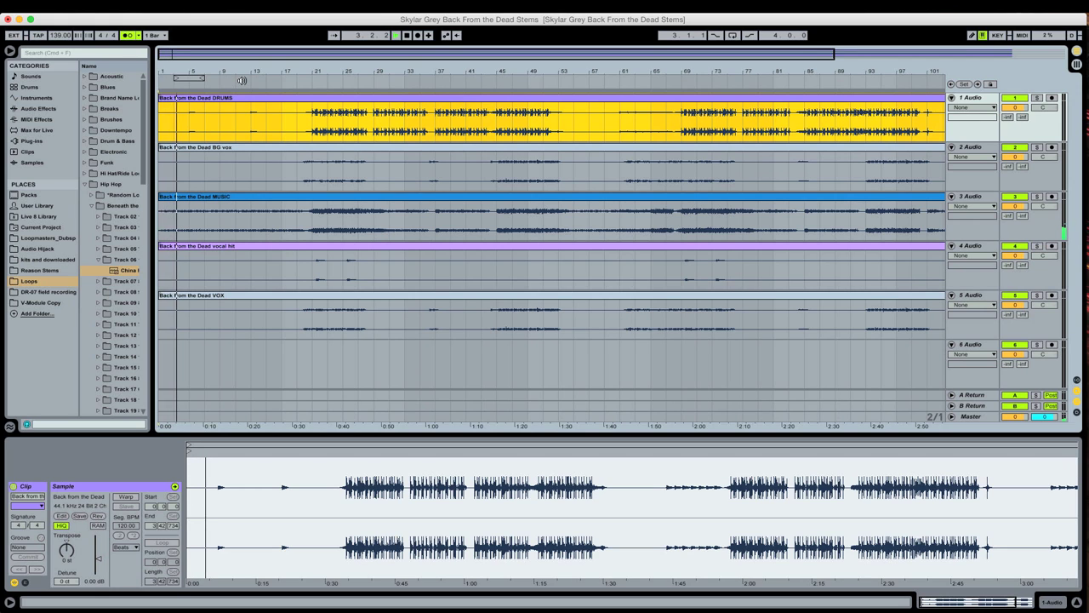
{"action": "left_click", "coordinate": [285, 84]}
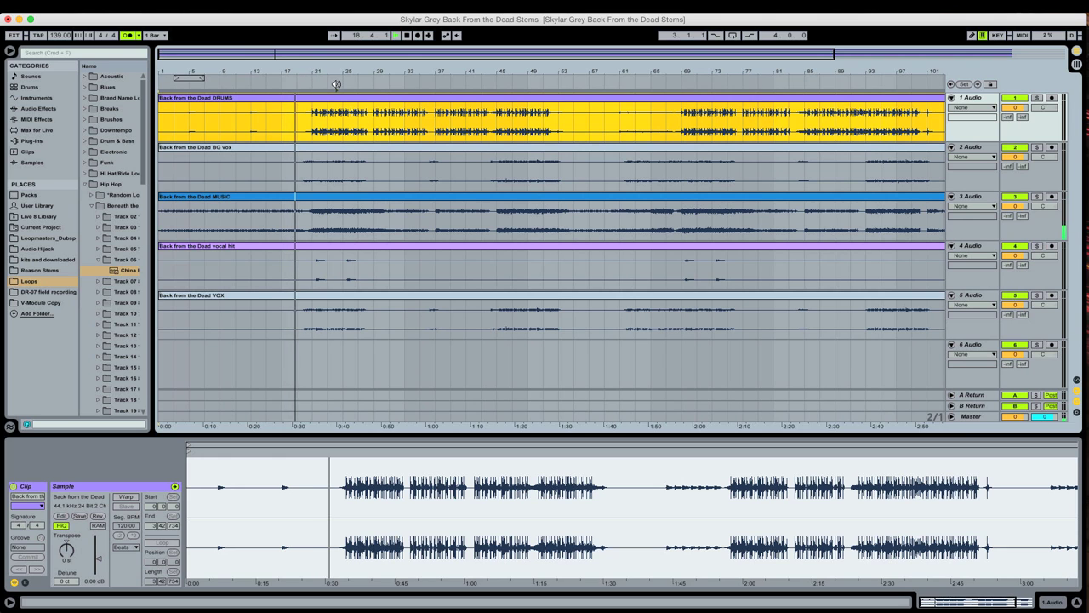
{"action": "left_click", "coordinate": [337, 83]}
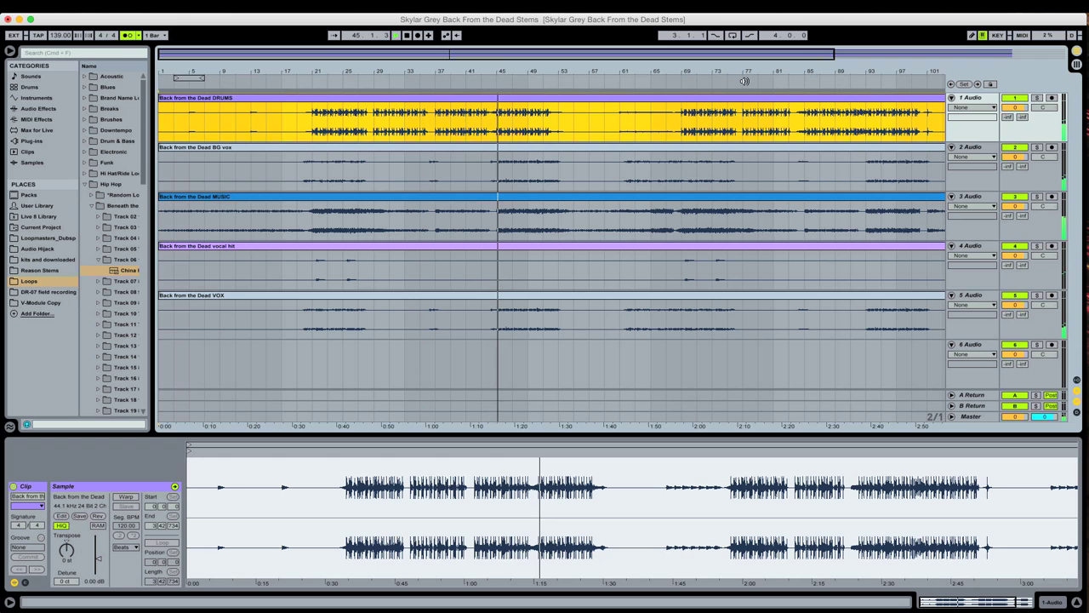
{"action": "left_click", "coordinate": [745, 82]}
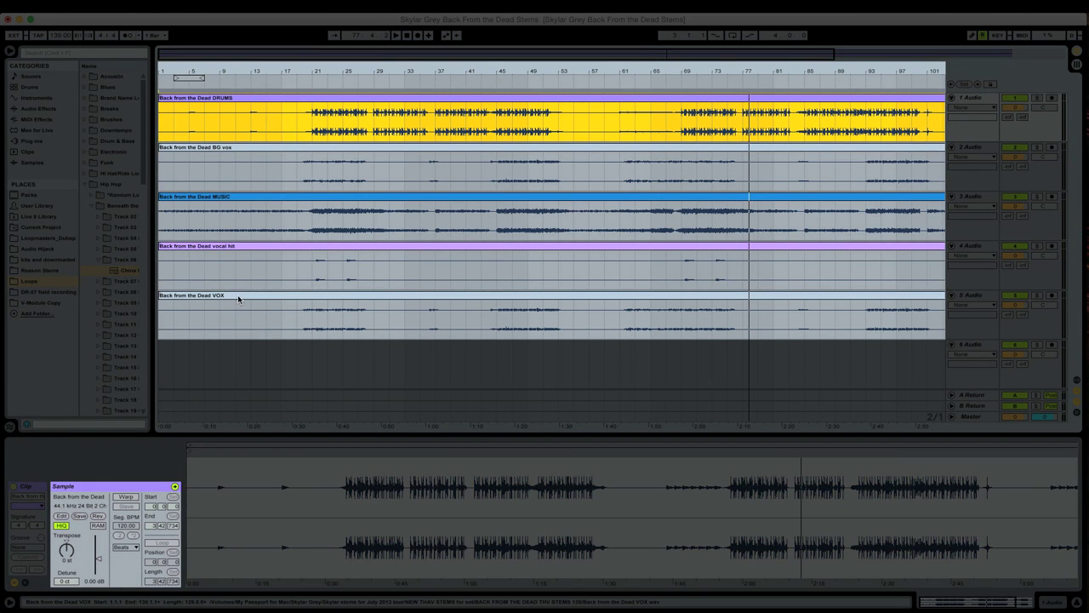
Step: Select all five stems, enable Warp, and answer Yes to keep each clip's current timing
{"action": "left_click", "coordinate": [239, 297], "text": "shift"}
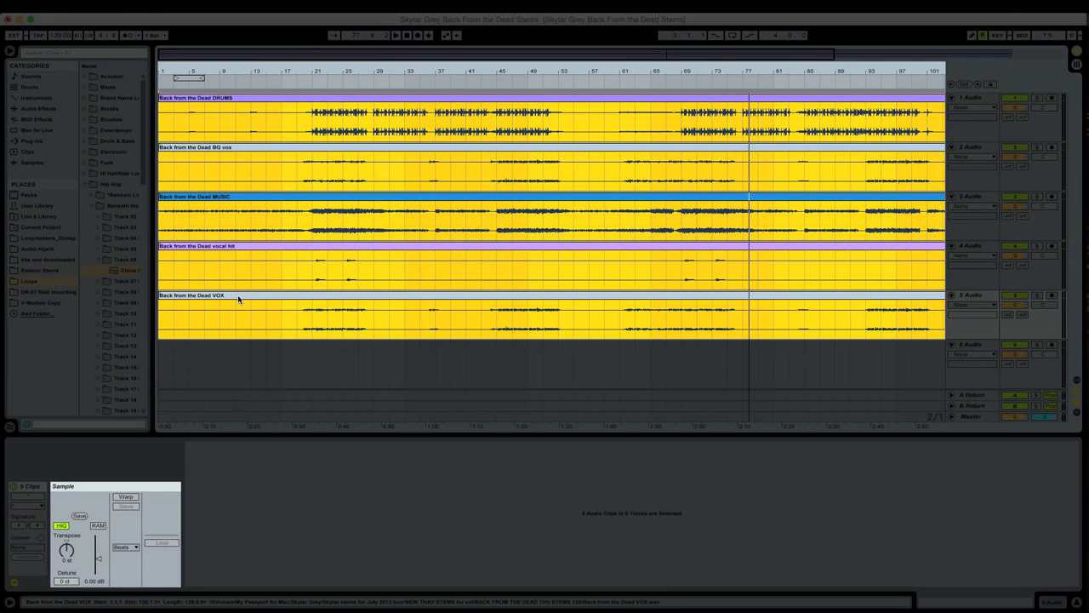
{"action": "left_click", "coordinate": [124, 497]}
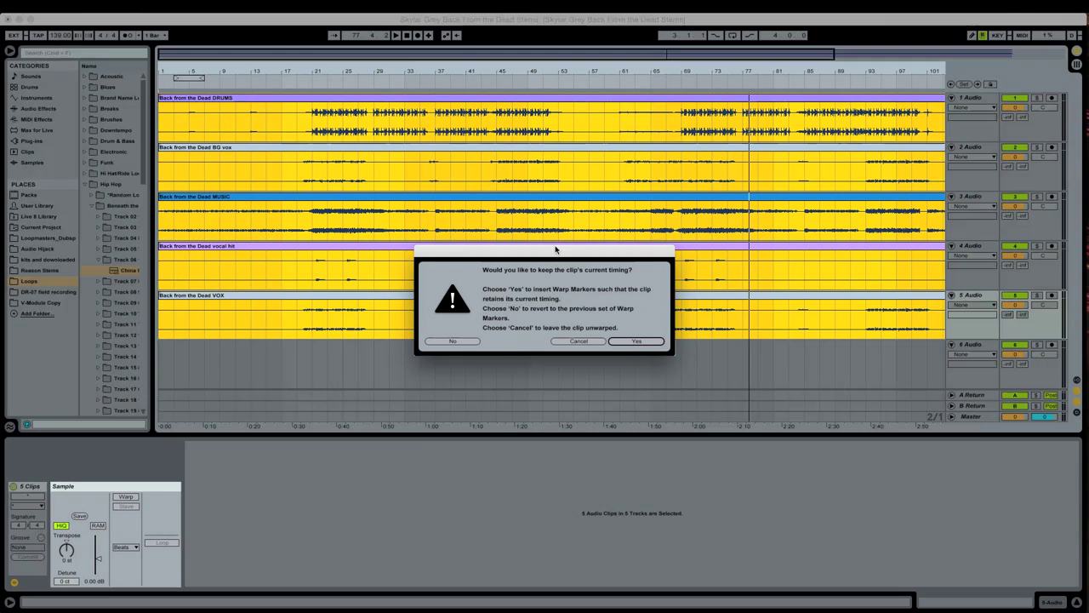
{"action": "left_click_drag", "start_coordinate": [553, 258], "coordinate": [506, 392]}
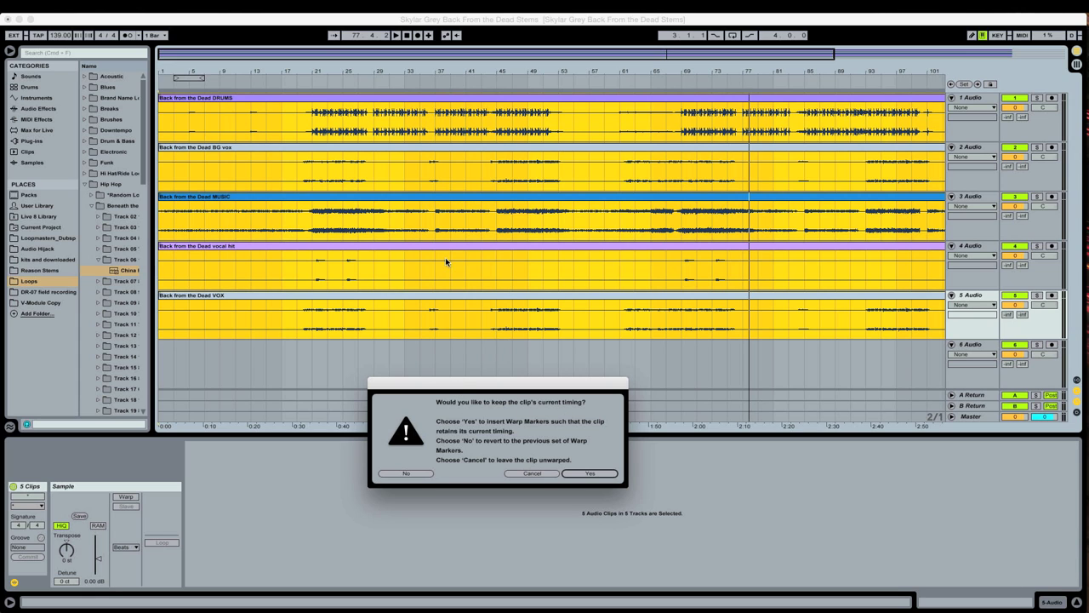
{"action": "left_click", "coordinate": [589, 474]}
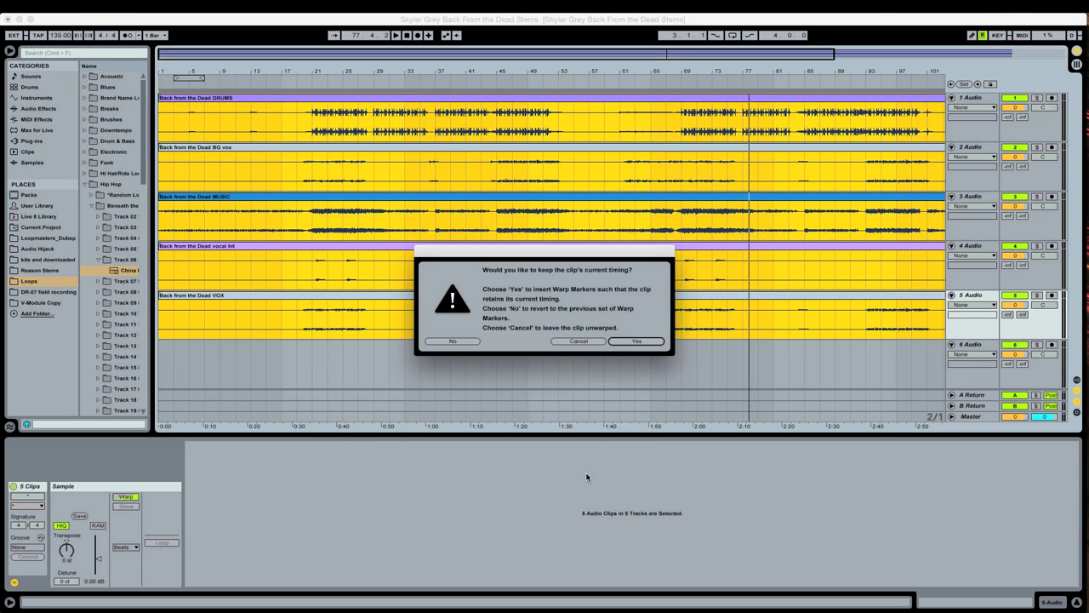
{"action": "left_click", "coordinate": [640, 342]}
{"action": "left_click", "coordinate": [640, 341]}
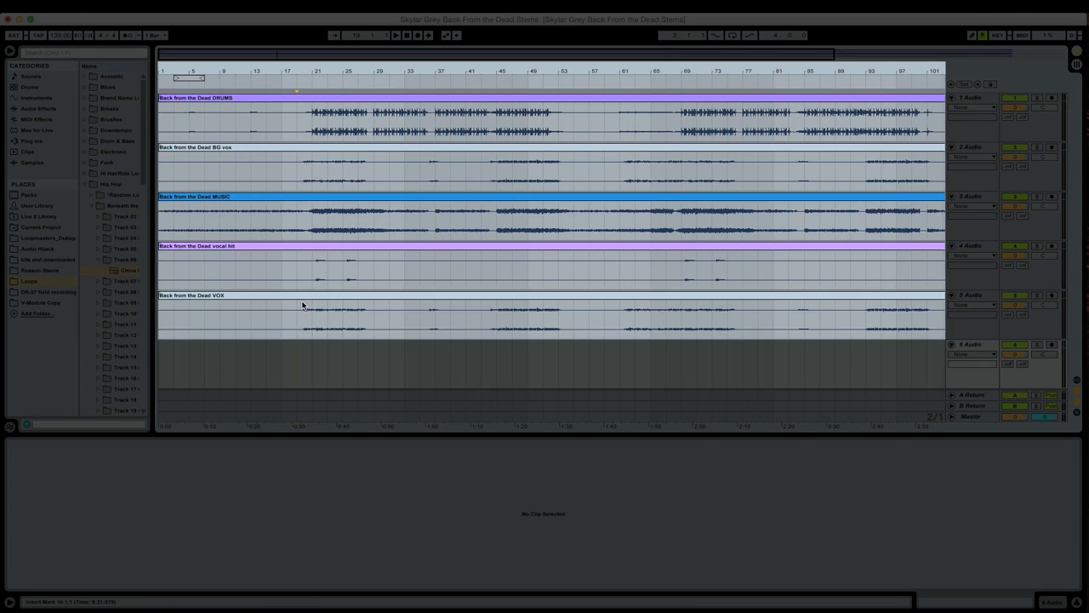
Step: Select the VOX, vocal hit, MUSIC, BG vox and DRUMS clips in turn
{"action": "left_click", "coordinate": [301, 303]}
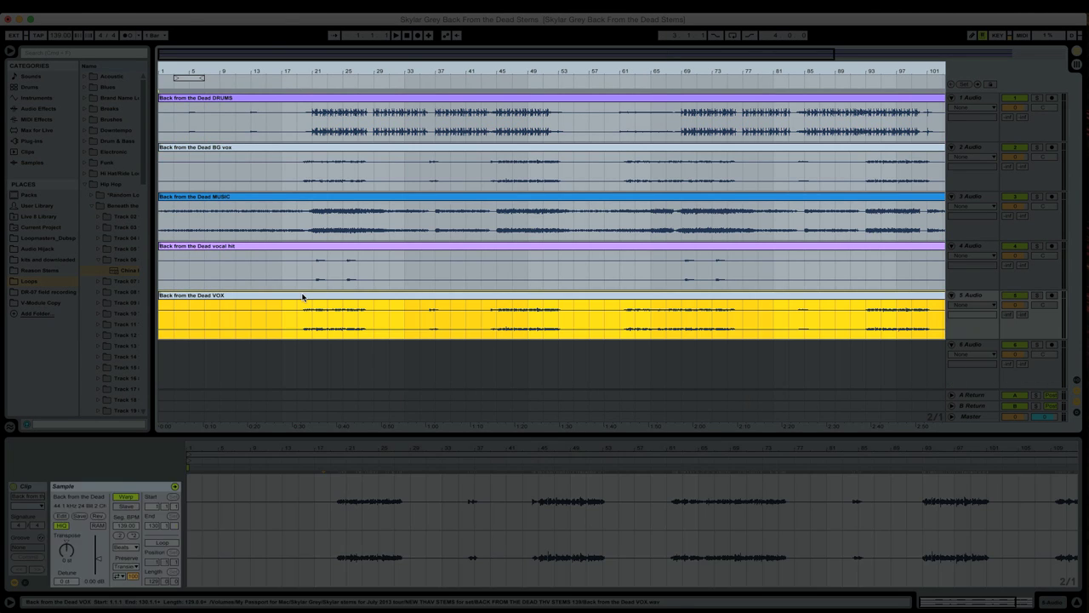
{"action": "left_click", "coordinate": [297, 243]}
{"action": "left_click", "coordinate": [307, 201]}
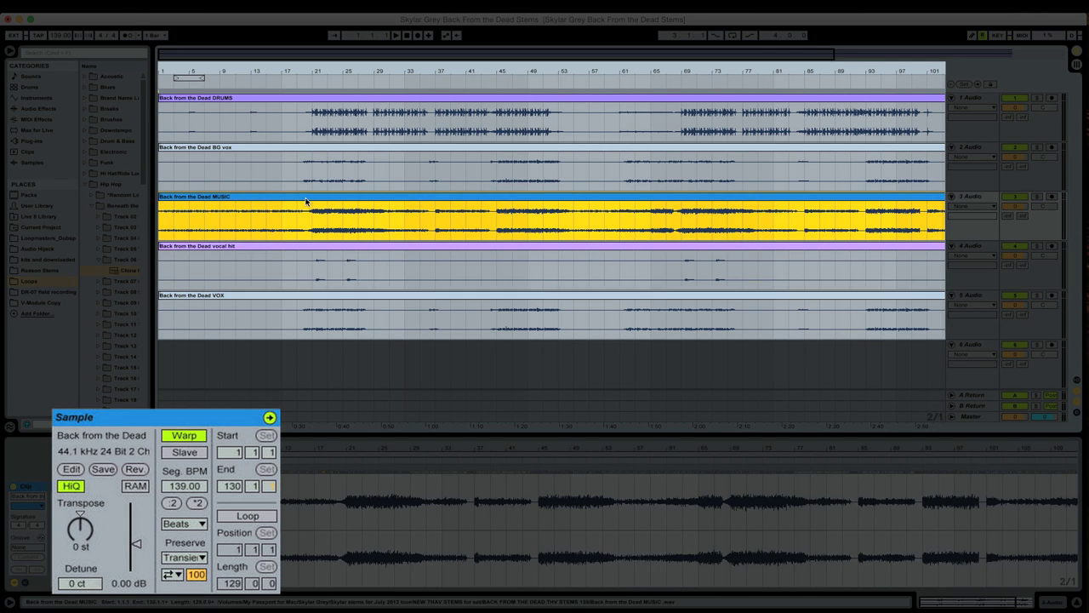
{"action": "left_click", "coordinate": [320, 154]}
{"action": "left_click", "coordinate": [340, 119]}
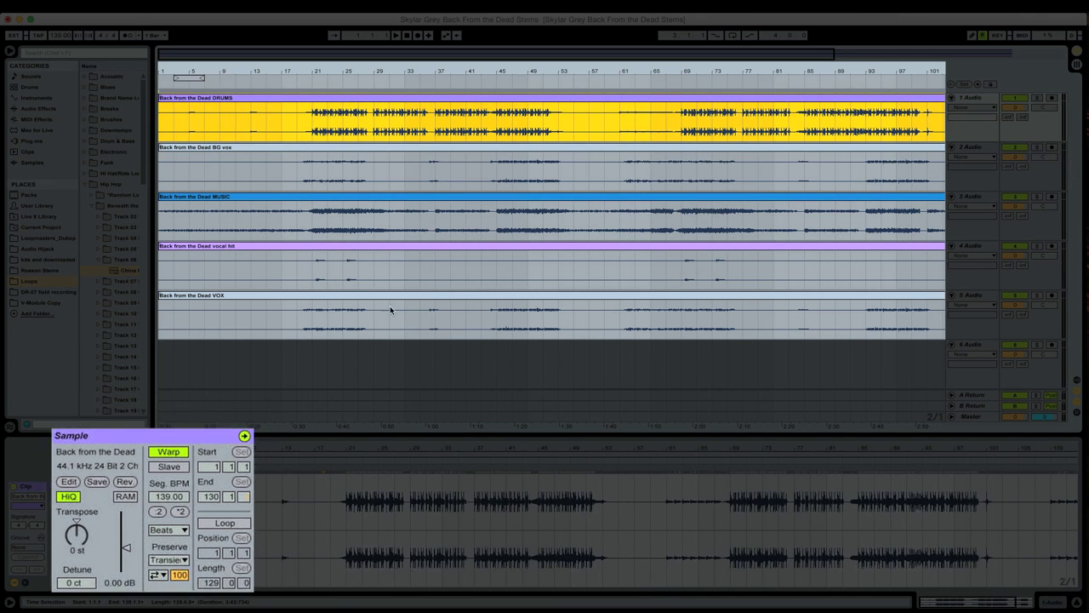
Step: Select all five stem clips and play the arrangement from bar 21
{"action": "left_click", "coordinate": [391, 301]}
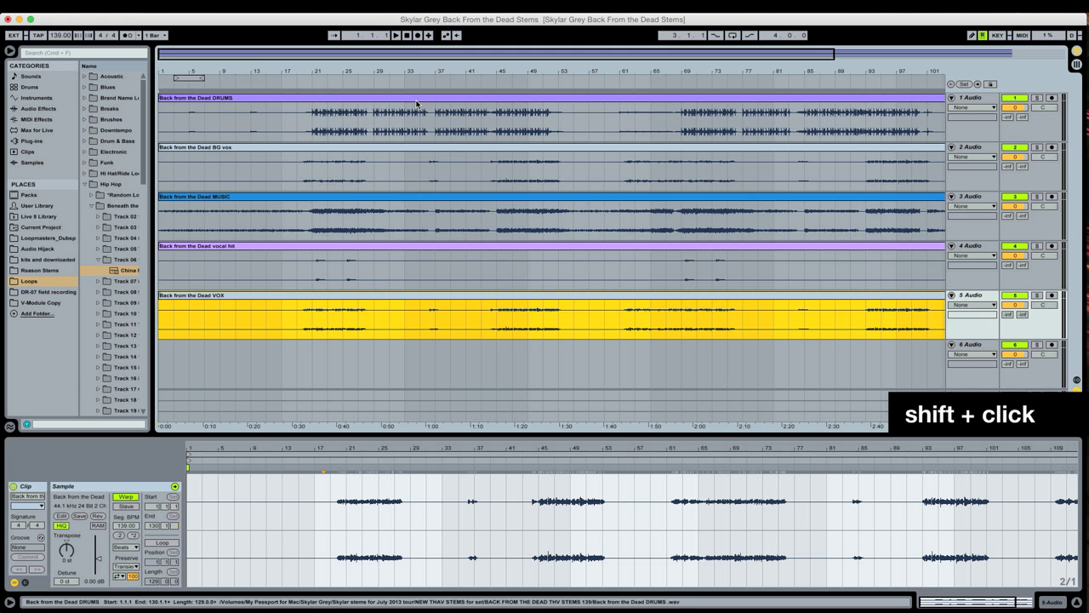
{"action": "left_click", "coordinate": [370, 100], "text": "shift"}
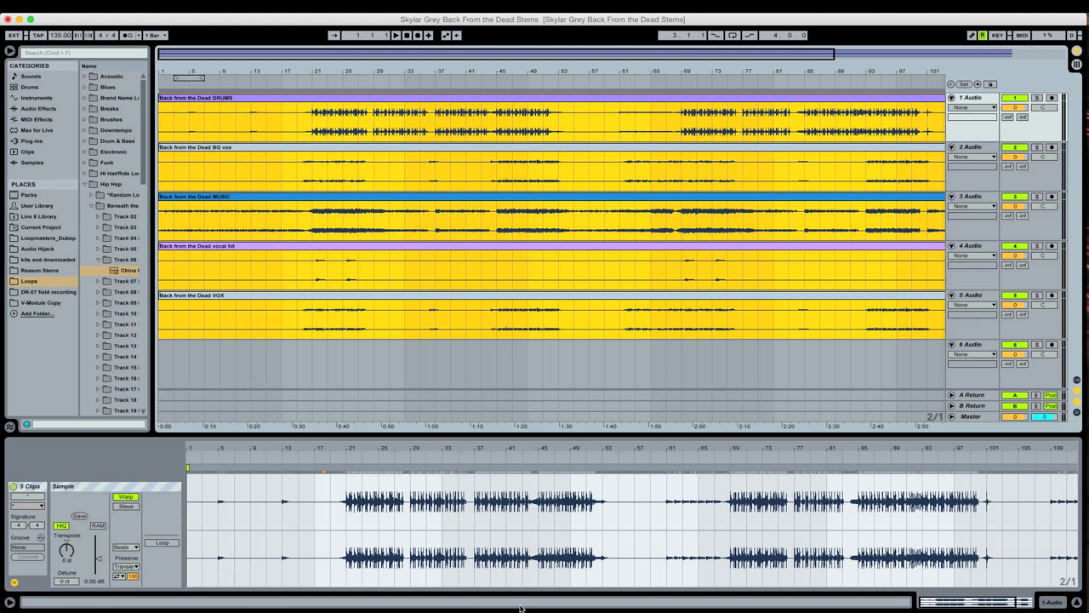
{"action": "key", "text": "space"}
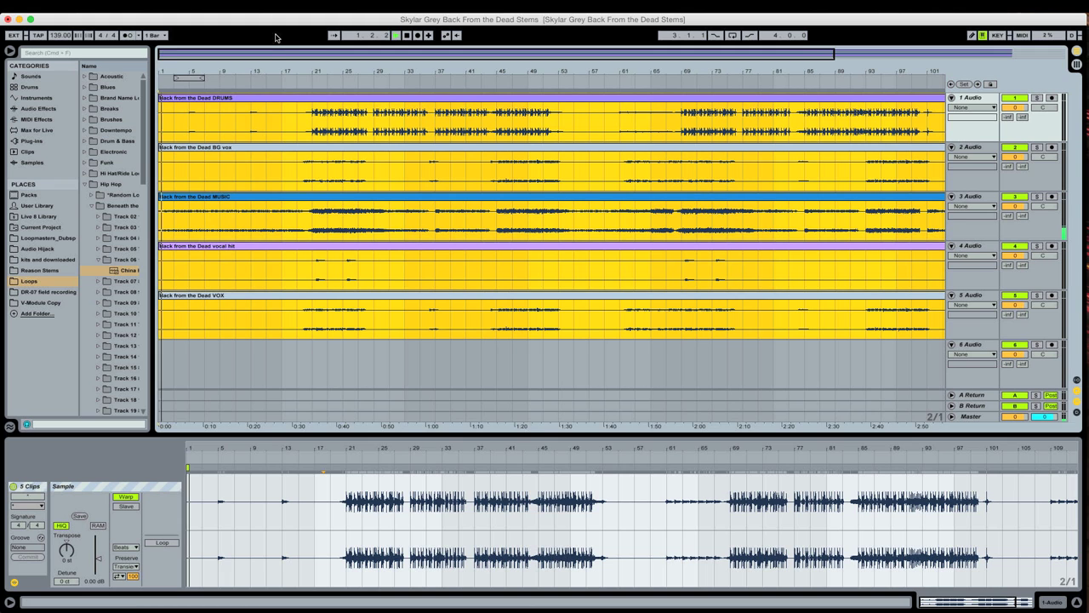
{"action": "left_click", "coordinate": [311, 79]}
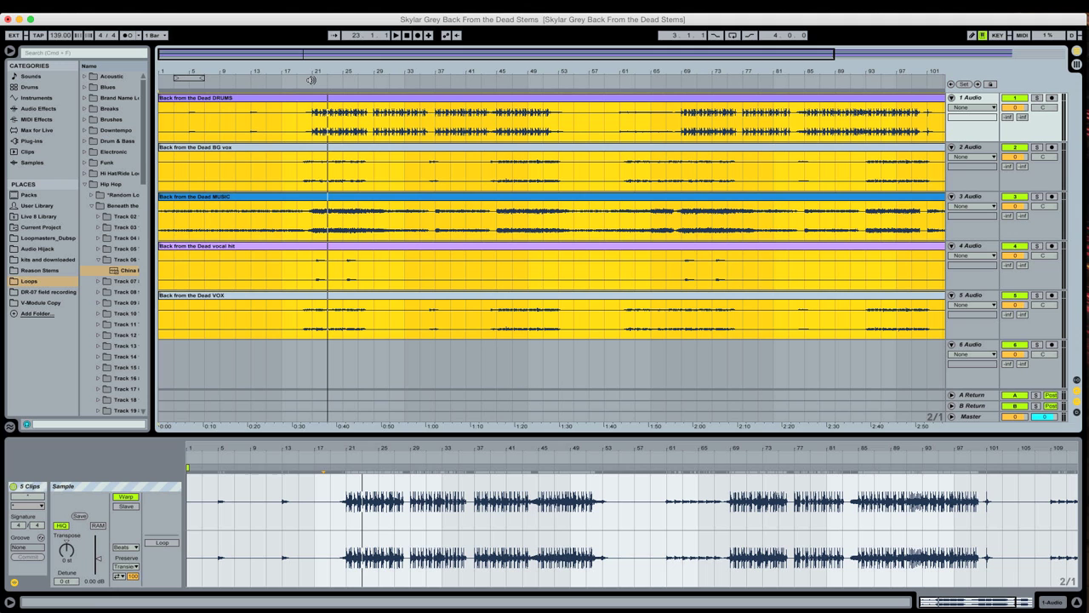
Step: Loop four bars from 21.1.1, zoom in on bars 17–44, and set the play position to 22.4.4
{"action": "left_click_drag", "start_coordinate": [348, 446], "coordinate": [349, 457]}
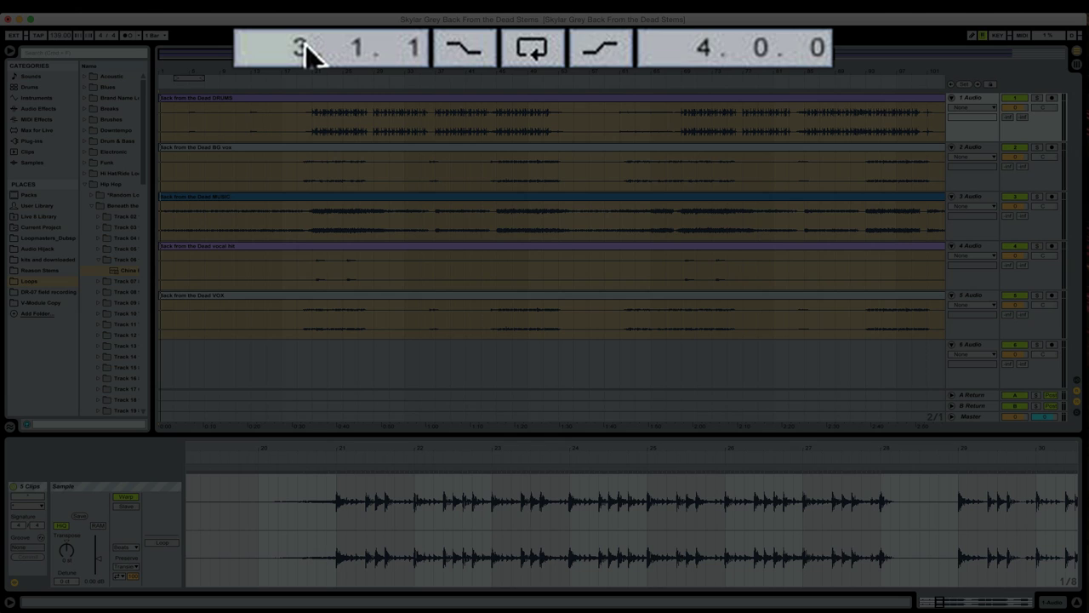
{"action": "left_click", "coordinate": [733, 35]}
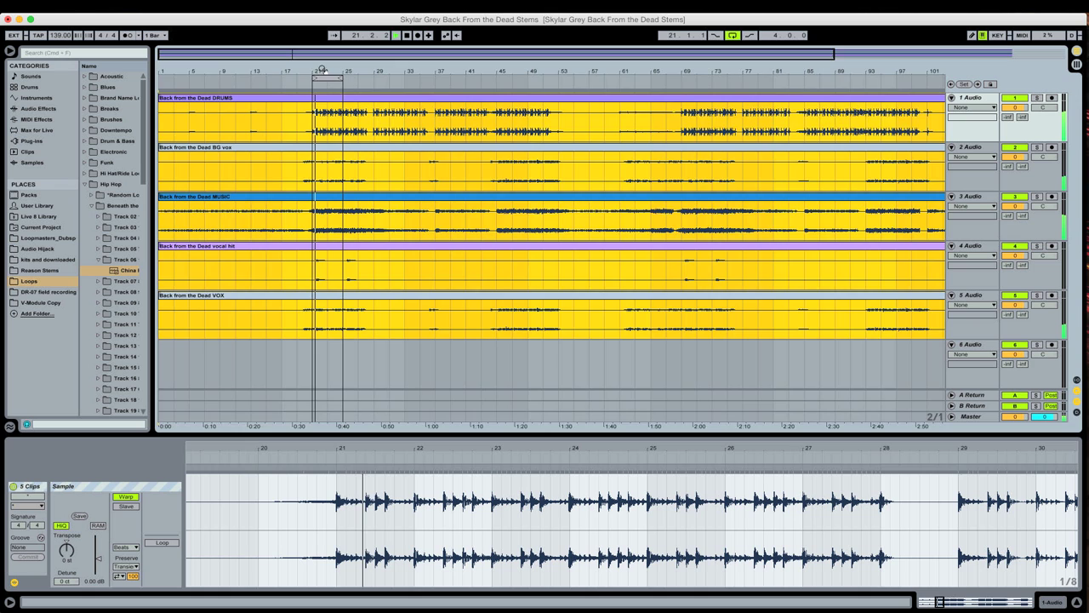
{"action": "left_click_drag", "start_coordinate": [310, 91], "coordinate": [369, 143]}
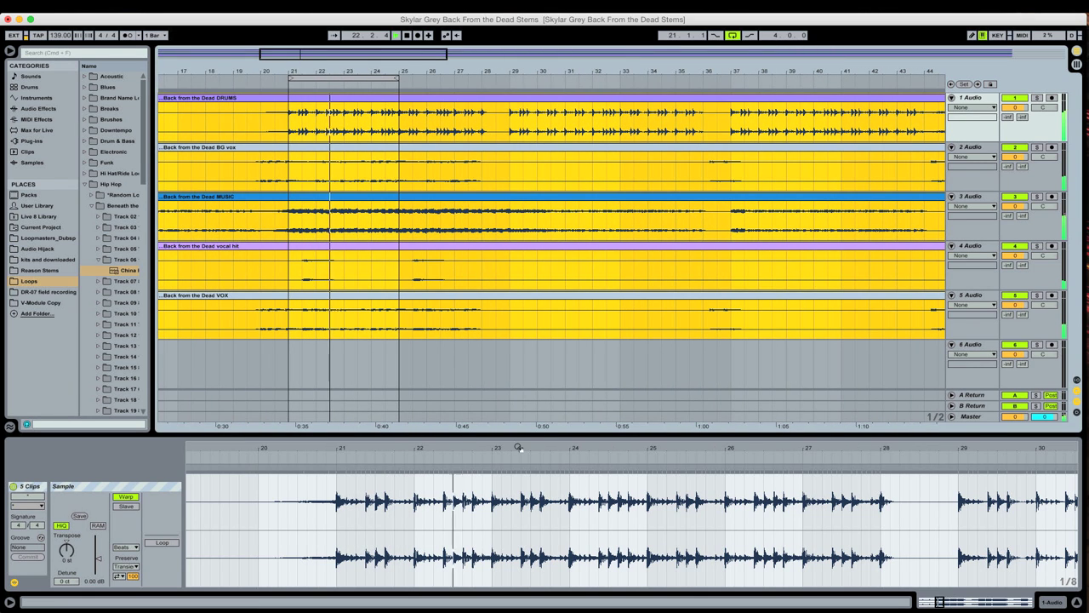
{"action": "left_click", "coordinate": [491, 467]}
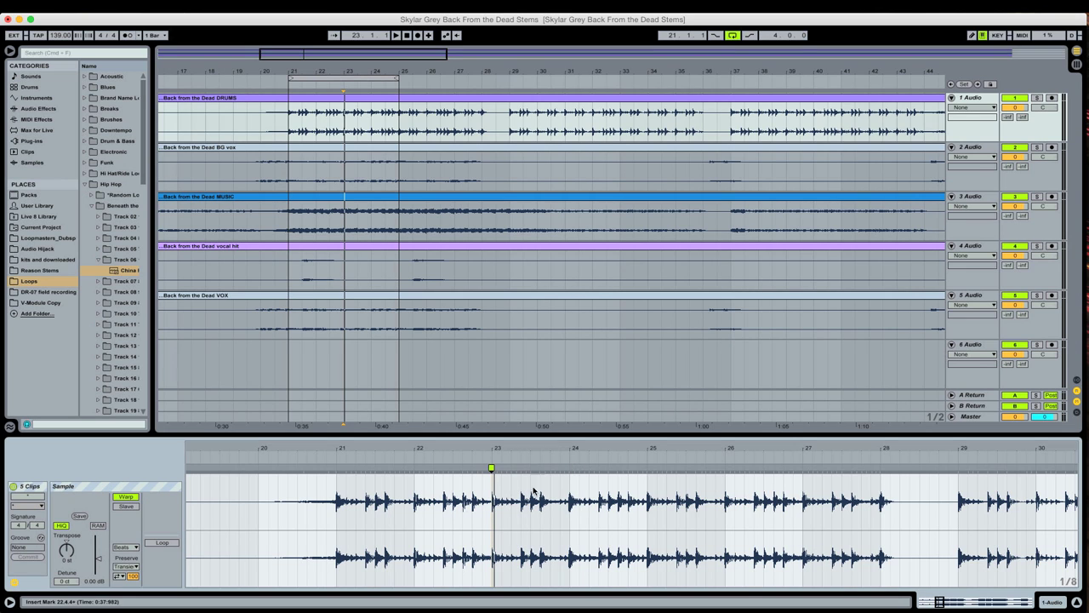
Step: Play the loop, zoom the waveform in, and add a warp marker shifting the hit near bar 23.4
{"action": "left_click", "coordinate": [647, 468]}
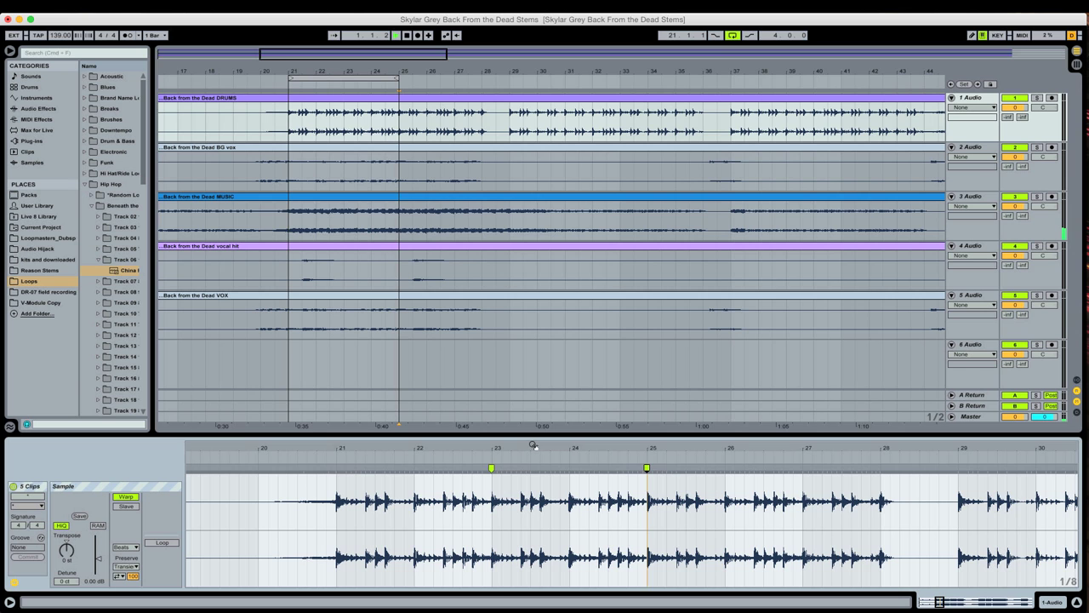
{"action": "left_click", "coordinate": [288, 87]}
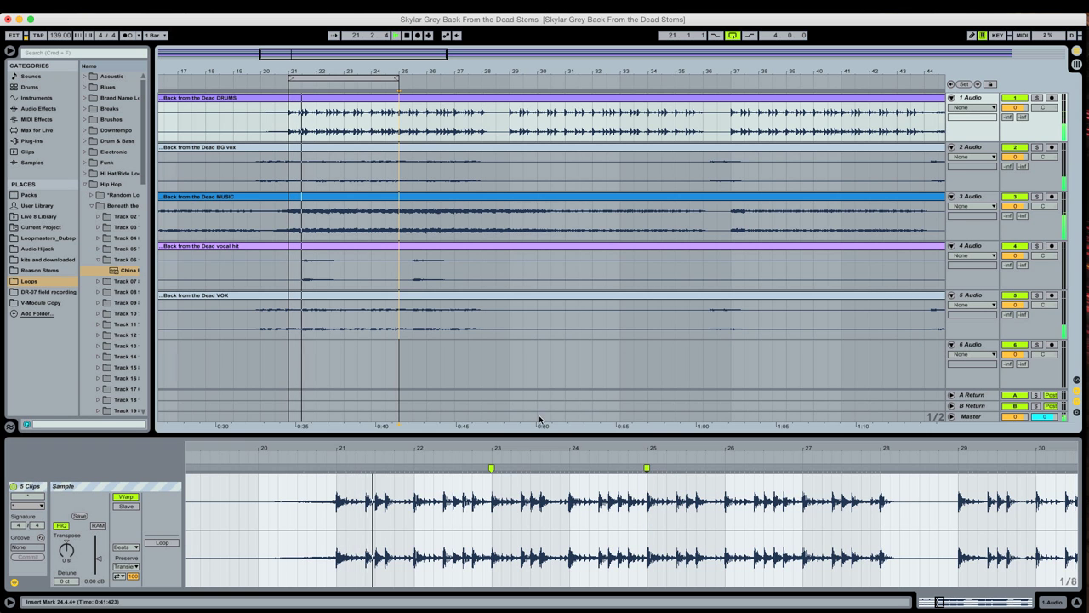
{"action": "left_click_drag", "start_coordinate": [530, 451], "coordinate": [530, 456]}
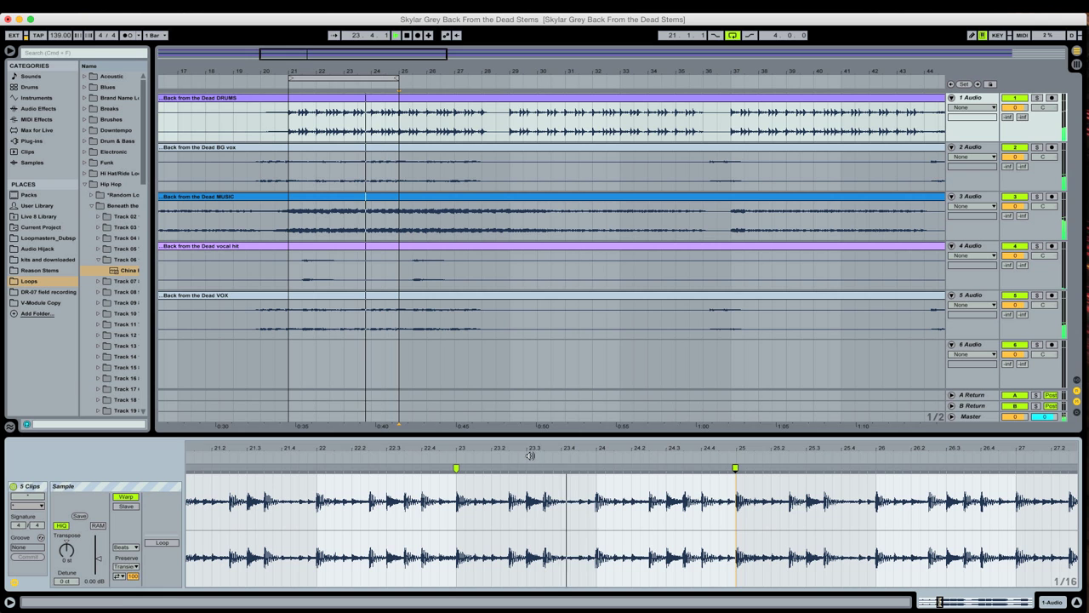
{"action": "left_click", "coordinate": [596, 467]}
{"action": "key", "text": "space"}
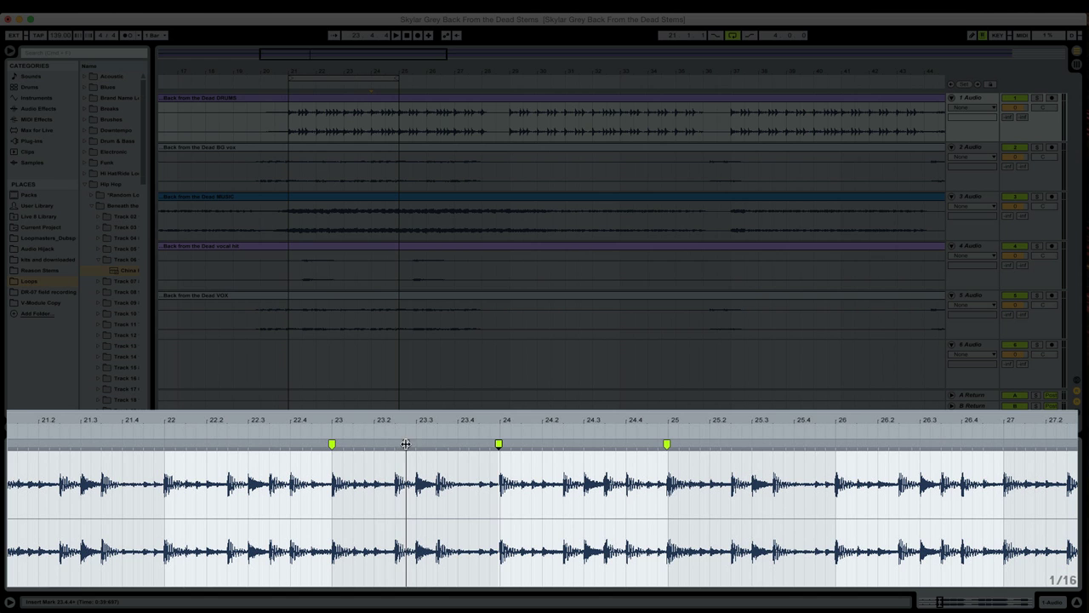
{"action": "mouse_move", "coordinate": [443, 419]}
{"action": "left_mouse_down"}
{"action": "mouse_move", "coordinate": [397, 444]}
{"action": "mouse_move", "coordinate": [433, 443]}
{"action": "left_mouse_up"}
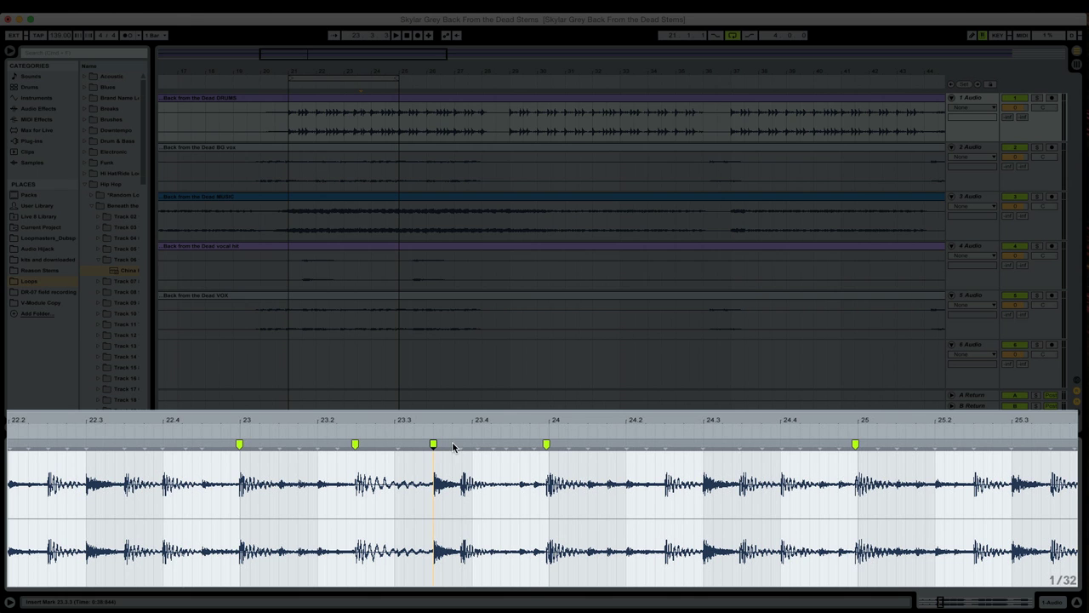
{"action": "mouse_move", "coordinate": [460, 444]}
{"action": "left_mouse_down"}
{"action": "mouse_move", "coordinate": [470, 444]}
{"action": "mouse_move", "coordinate": [417, 447]}
{"action": "mouse_move", "coordinate": [469, 449]}
{"action": "left_mouse_up"}
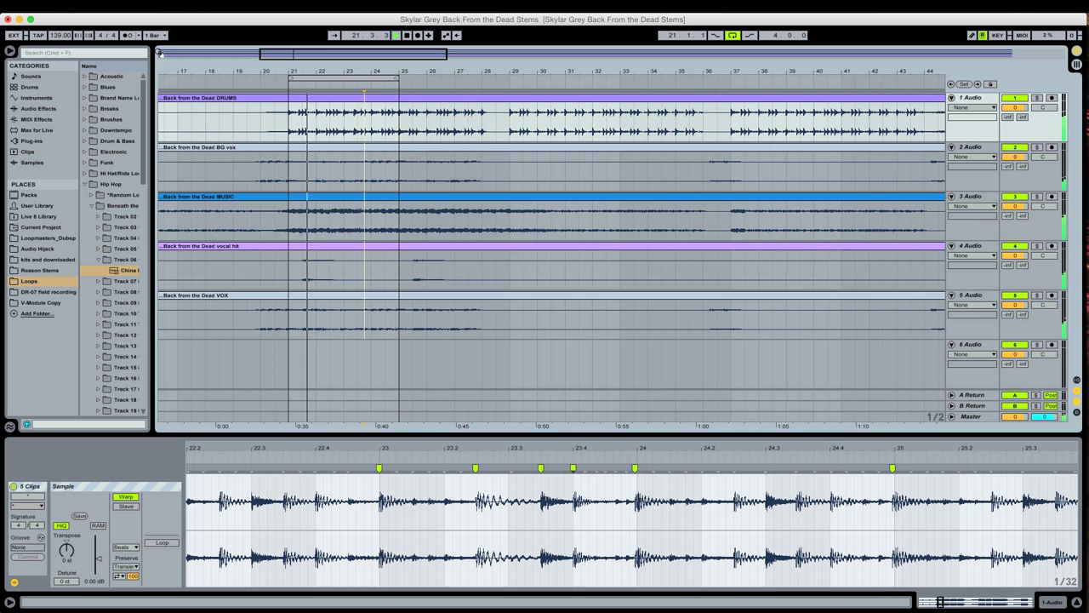
Step: Turn on the metronome and add warp markers on the drum hits near bars 24.3, 24.4 and 25
{"action": "left_click", "coordinate": [127, 34]}
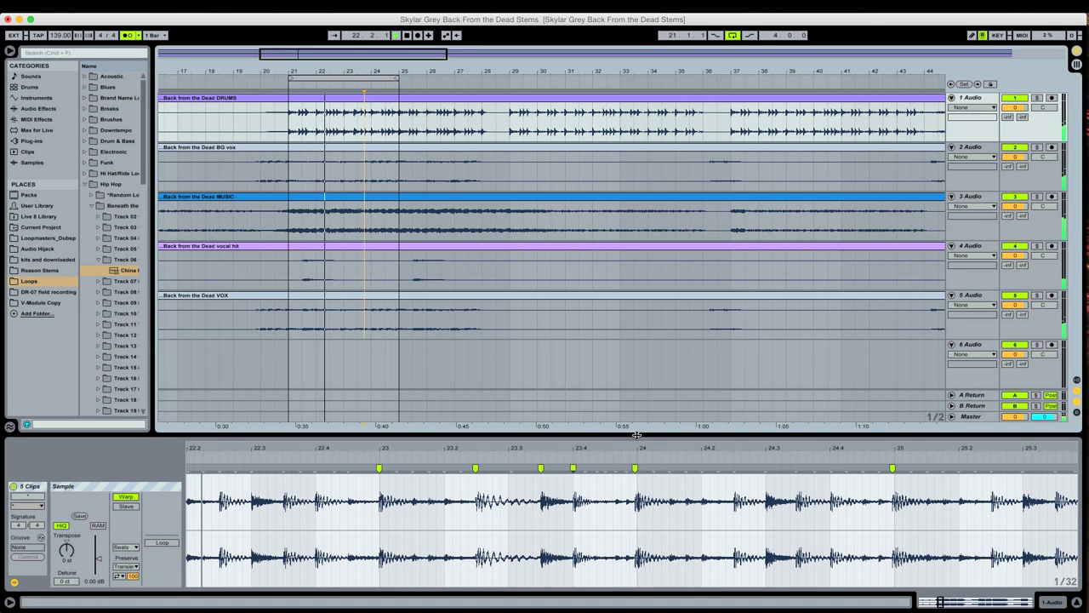
{"action": "left_click_drag", "start_coordinate": [636, 435], "coordinate": [630, 333]}
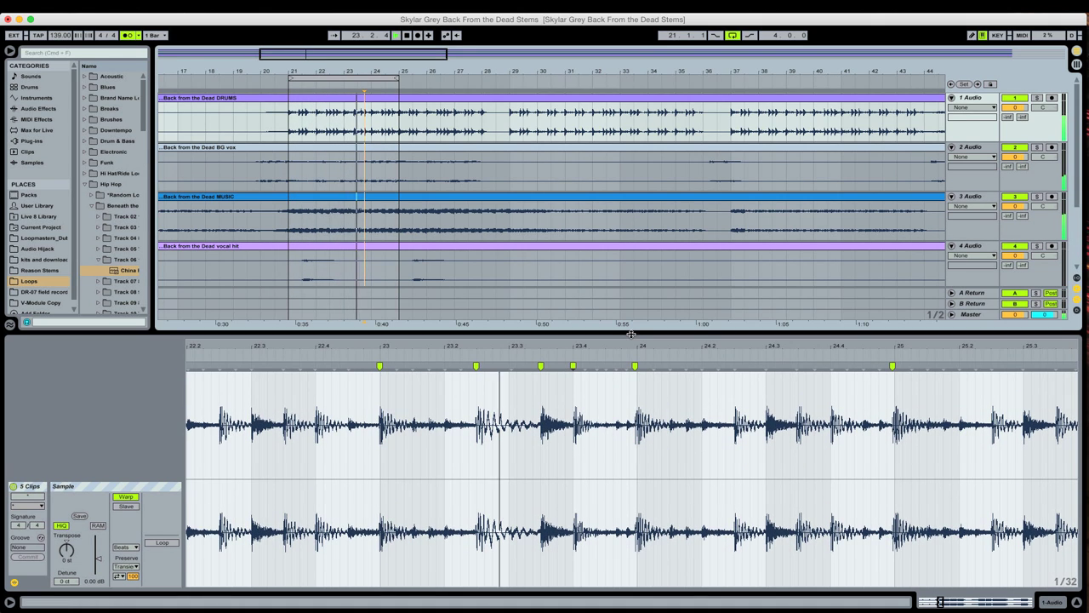
{"action": "double_click", "coordinate": [766, 366]}
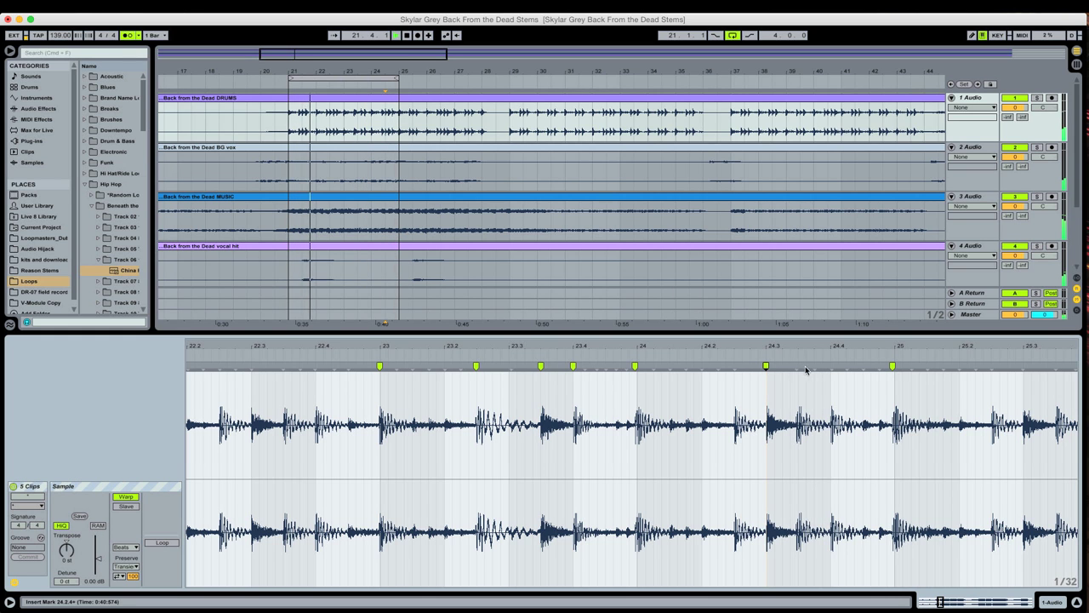
{"action": "double_click", "coordinate": [830, 366]}
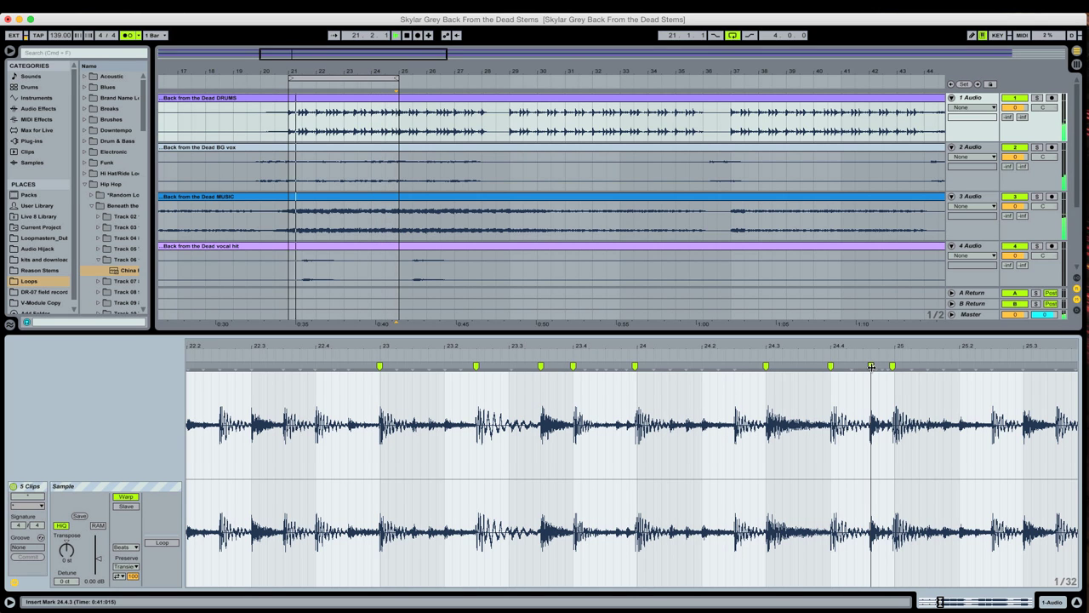
{"action": "double_click", "coordinate": [872, 366]}
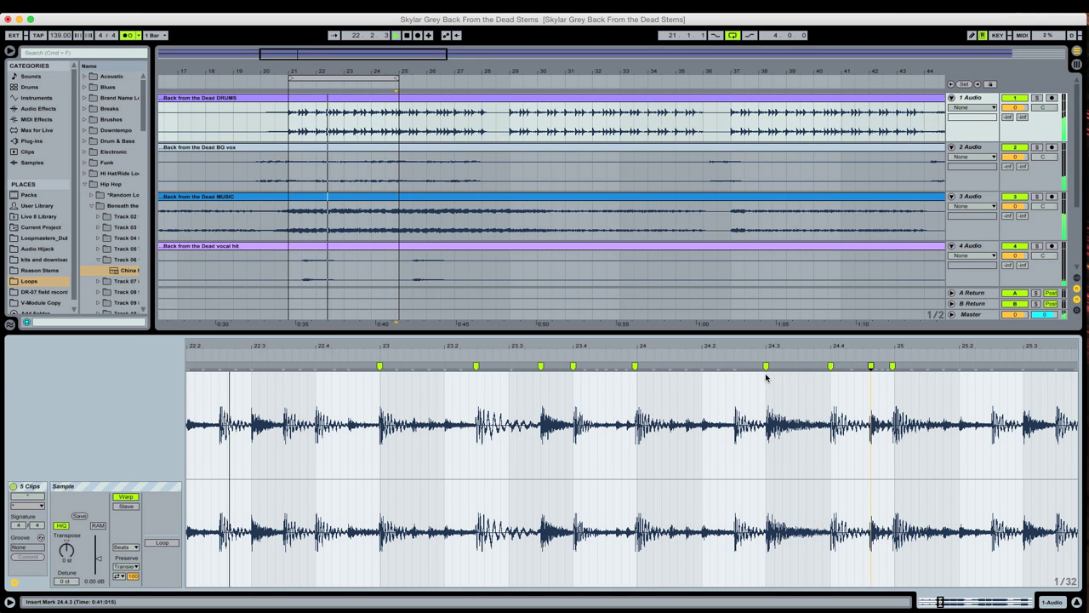
{"action": "double_click", "coordinate": [732, 366]}
{"action": "left_click_drag", "start_coordinate": [731, 366], "coordinate": [702, 366]}
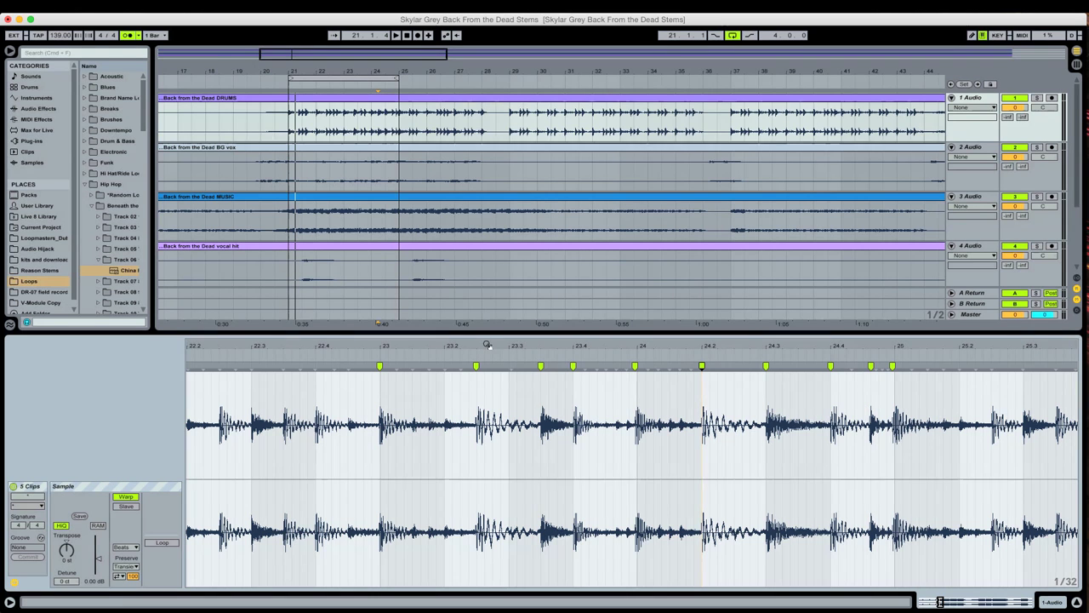
{"action": "left_click_drag", "start_coordinate": [486, 344], "coordinate": [389, 417]}
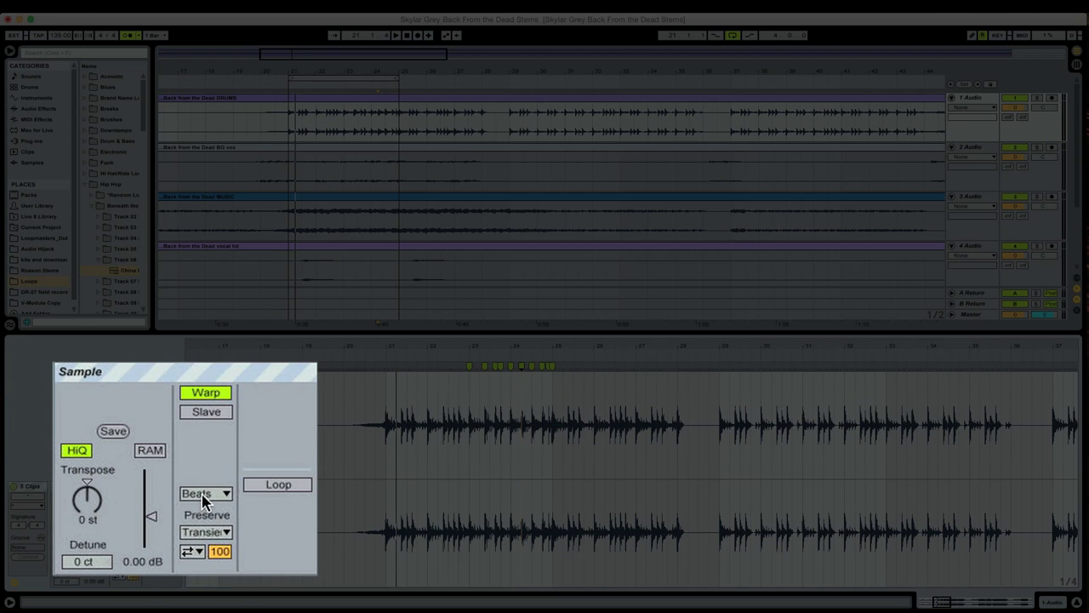
Step: Set the clips' warp mode to Complex and play them back
{"action": "left_click", "coordinate": [129, 547]}
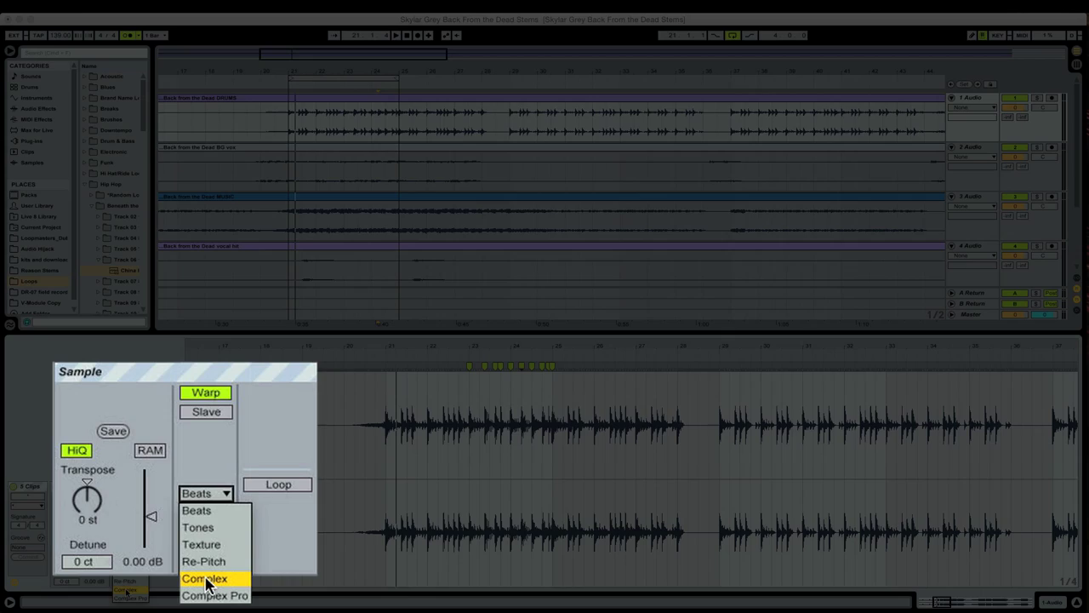
{"action": "left_click", "coordinate": [126, 591]}
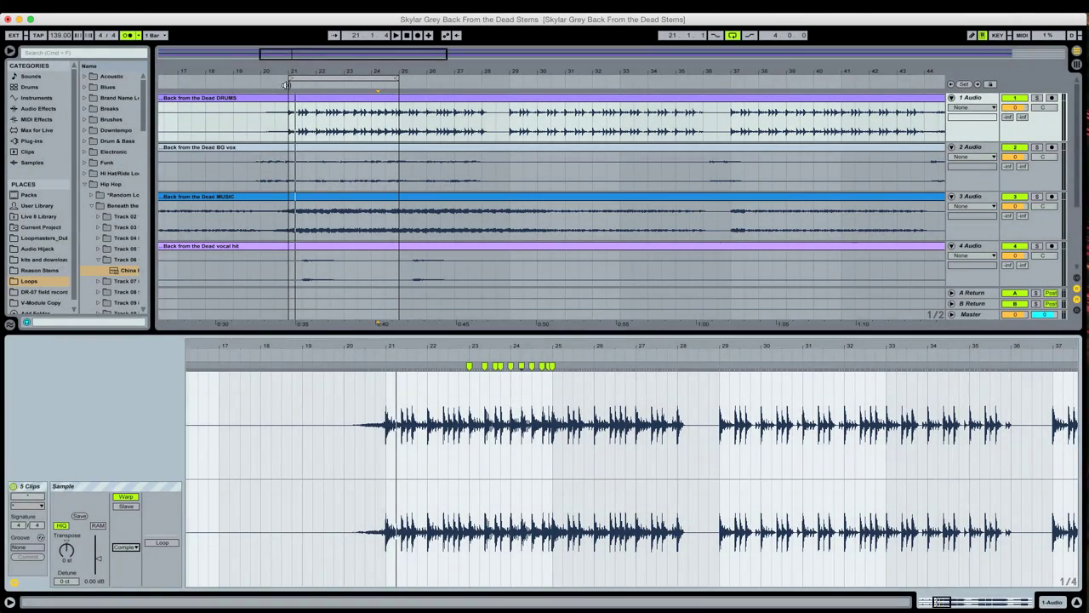
{"action": "left_click", "coordinate": [287, 86]}
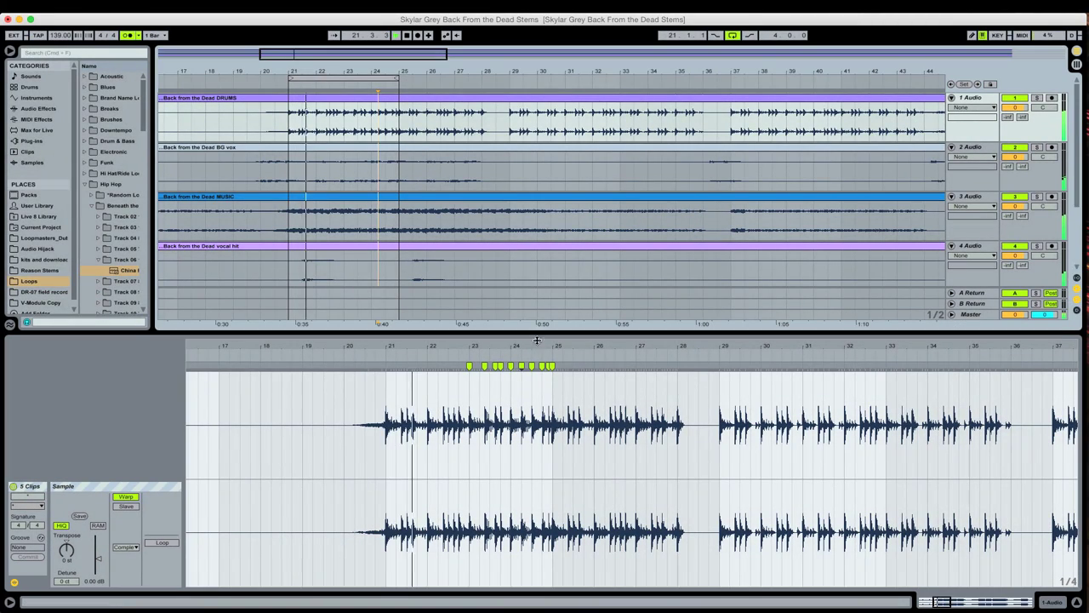
Step: Delete two surplus warp markers near bar 24.4, then zoom out to the whole clip
{"action": "left_click_drag", "start_coordinate": [542, 347], "coordinate": [542, 341]}
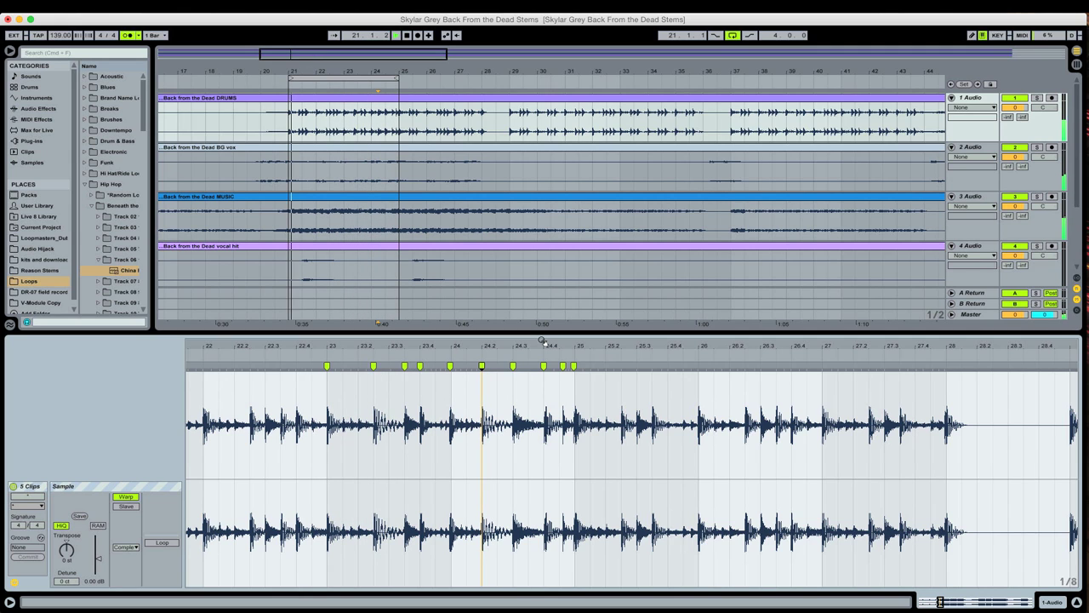
{"action": "double_click", "coordinate": [562, 366]}
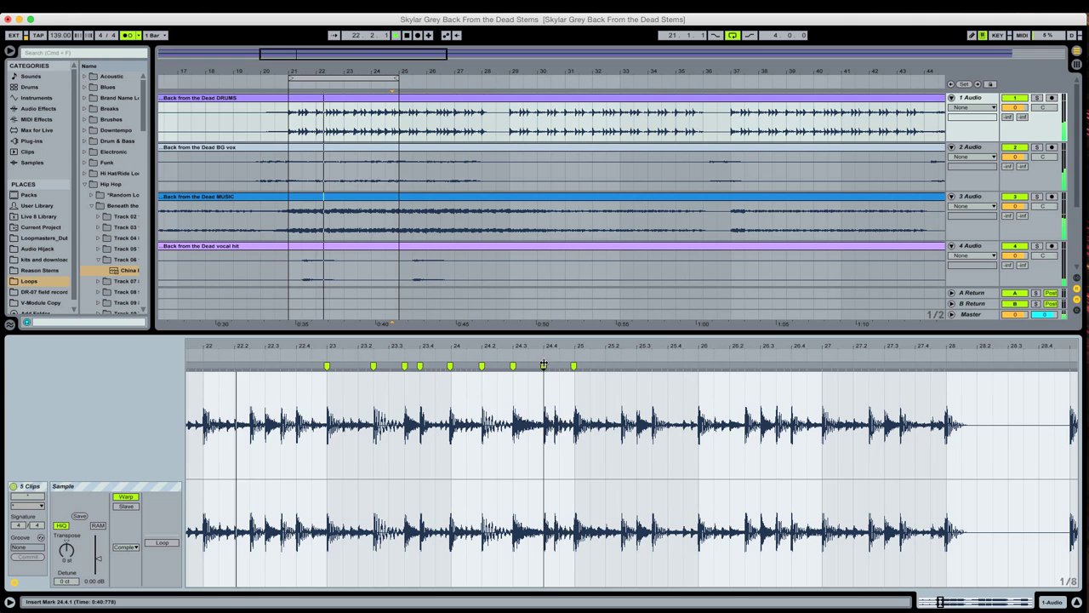
{"action": "double_click", "coordinate": [544, 366]}
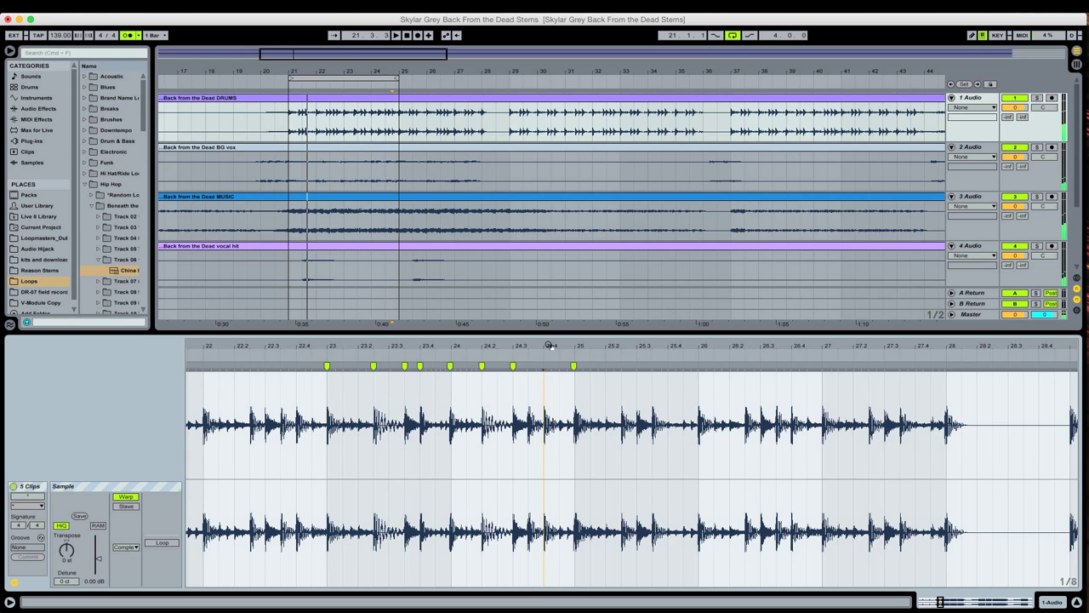
{"action": "left_click_drag", "start_coordinate": [549, 345], "coordinate": [357, 367]}
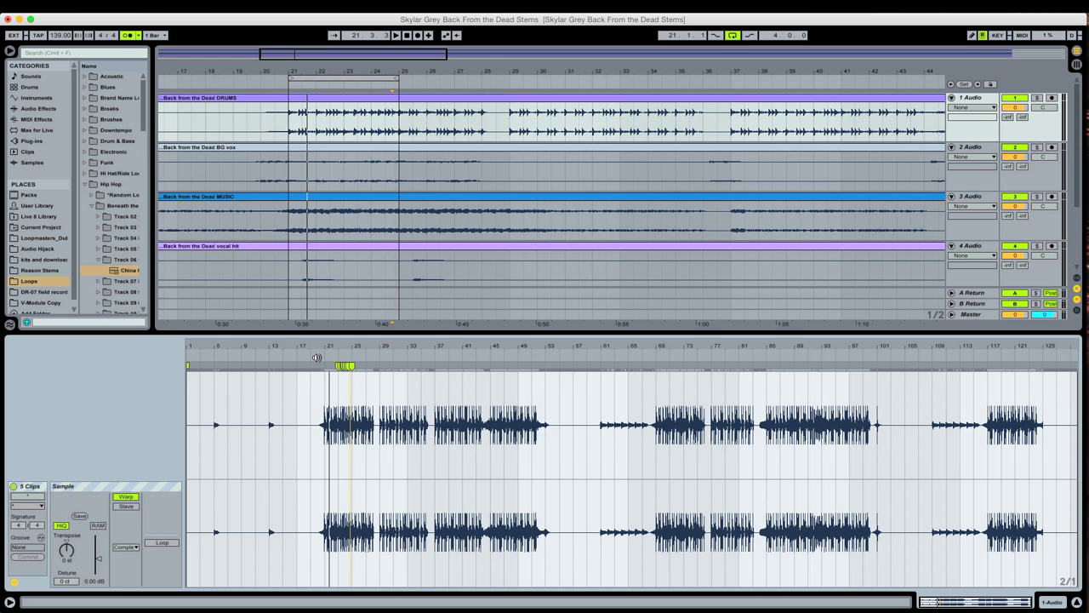
Step: Zoom out to show all six tracks, select the VOX clip, and widen the browser panel
{"action": "left_click_drag", "start_coordinate": [335, 335], "coordinate": [334, 425]}
{"action": "left_click_drag", "start_coordinate": [401, 53], "coordinate": [401, 94]}
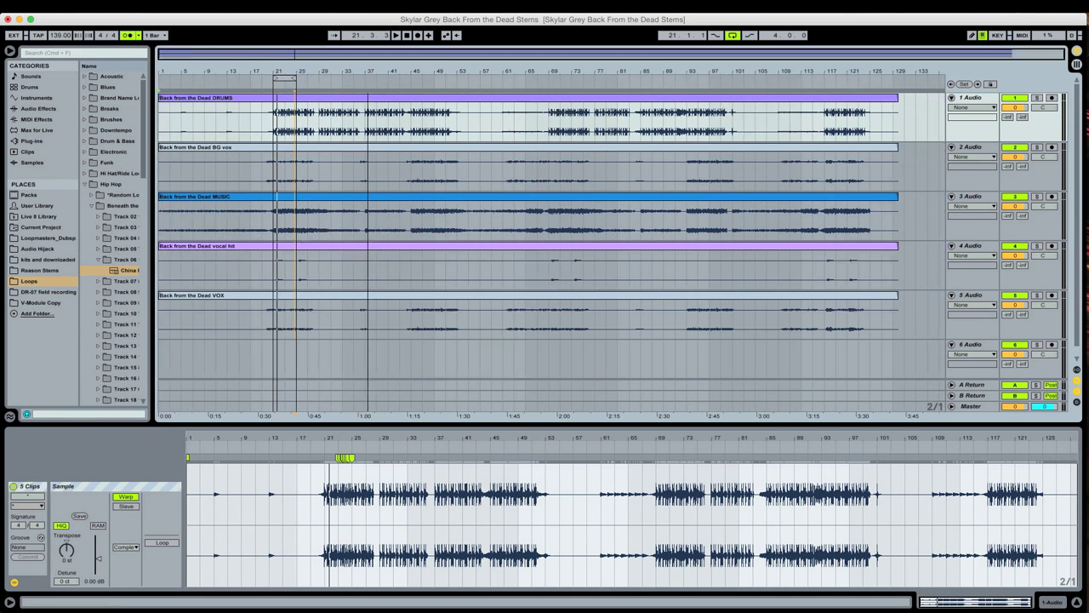
{"action": "left_click", "coordinate": [772, 99]}
{"action": "left_click", "coordinate": [697, 305]}
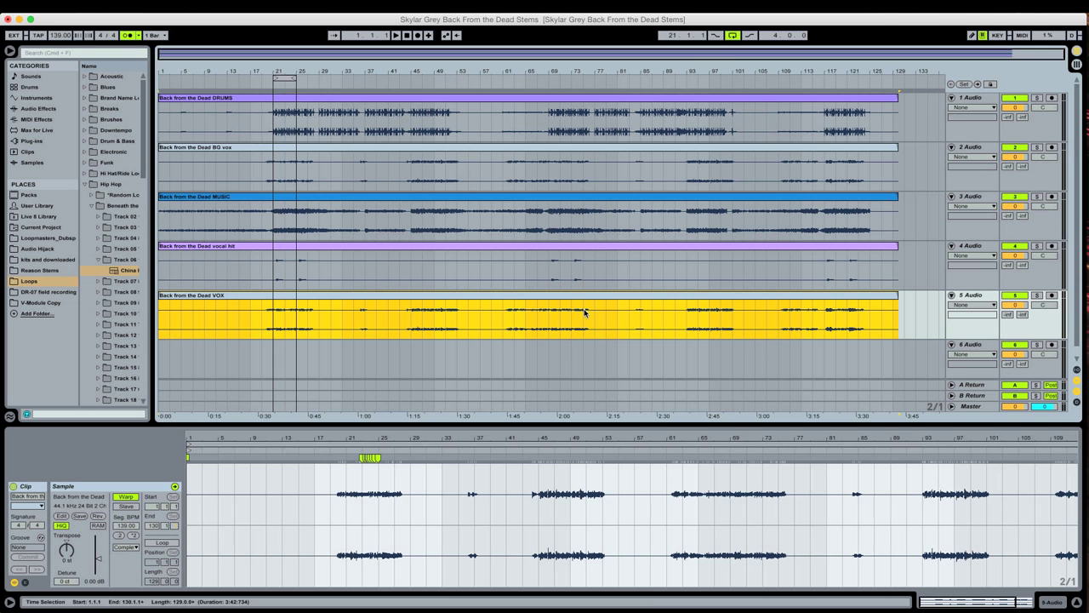
{"action": "left_click_drag", "start_coordinate": [294, 82], "coordinate": [161, 85]}
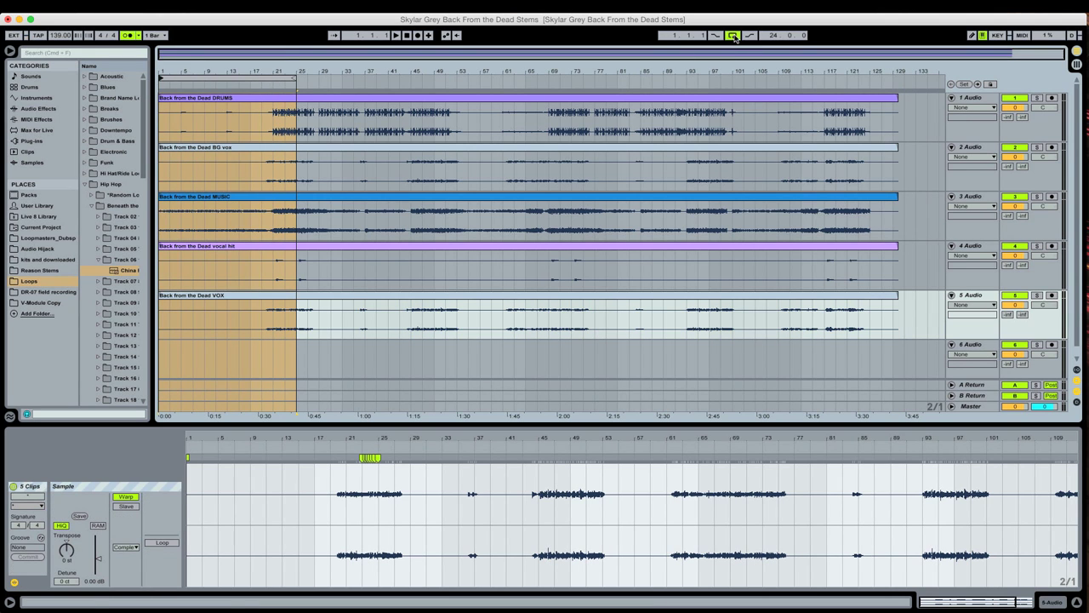
{"action": "left_click", "coordinate": [329, 302]}
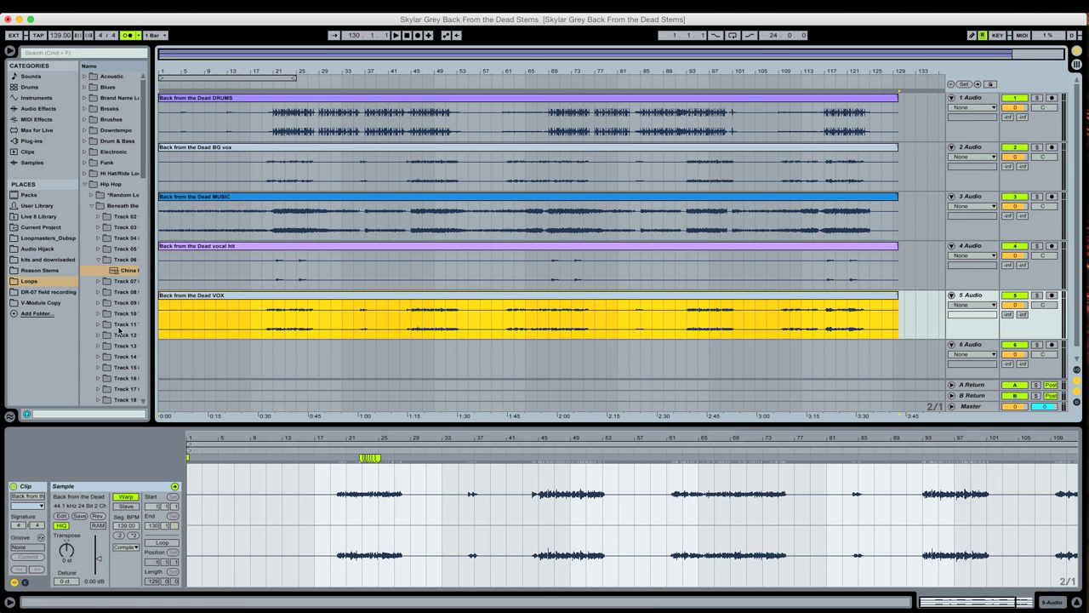
{"action": "left_click_drag", "start_coordinate": [154, 339], "coordinate": [194, 337]}
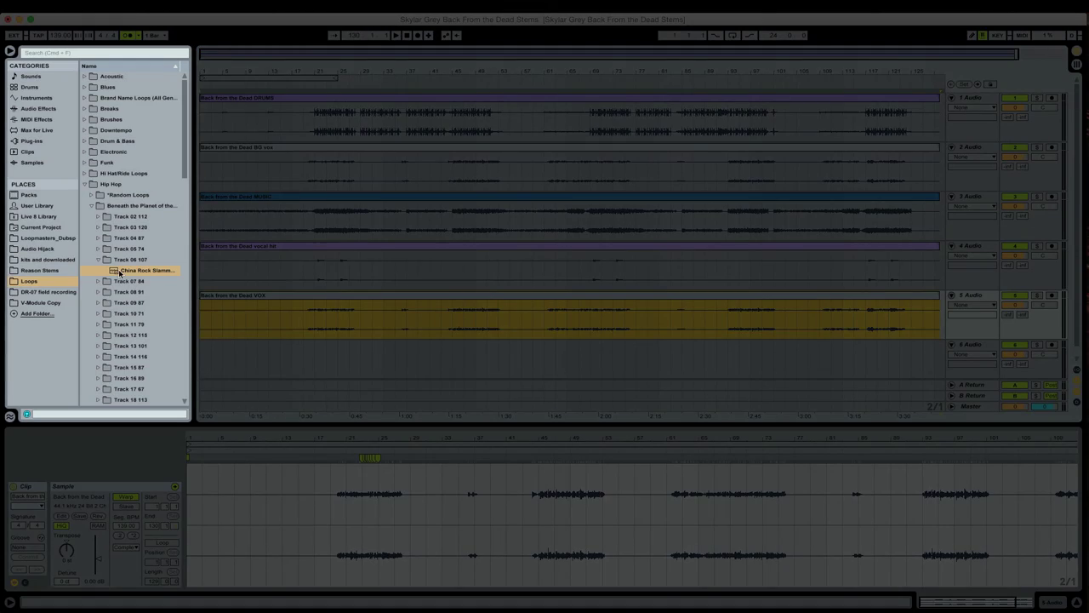
Step: Place China Rock Slammer 01 at bar 1 of track 6 and enable its Warp switch
{"action": "left_click_drag", "start_coordinate": [119, 270], "coordinate": [205, 350]}
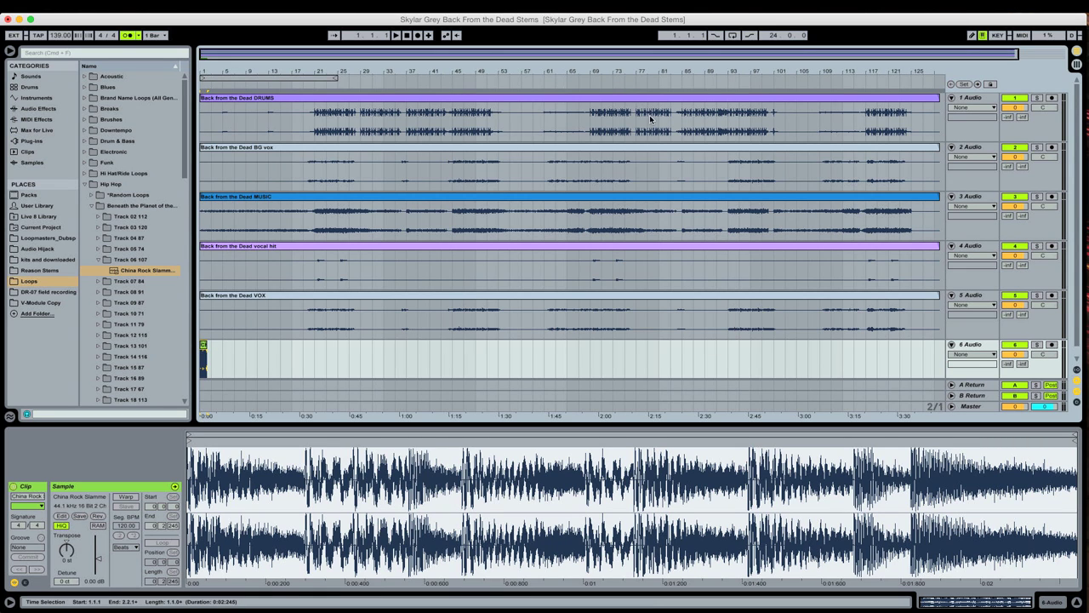
{"action": "left_click_drag", "start_coordinate": [507, 60], "coordinate": [464, 151]}
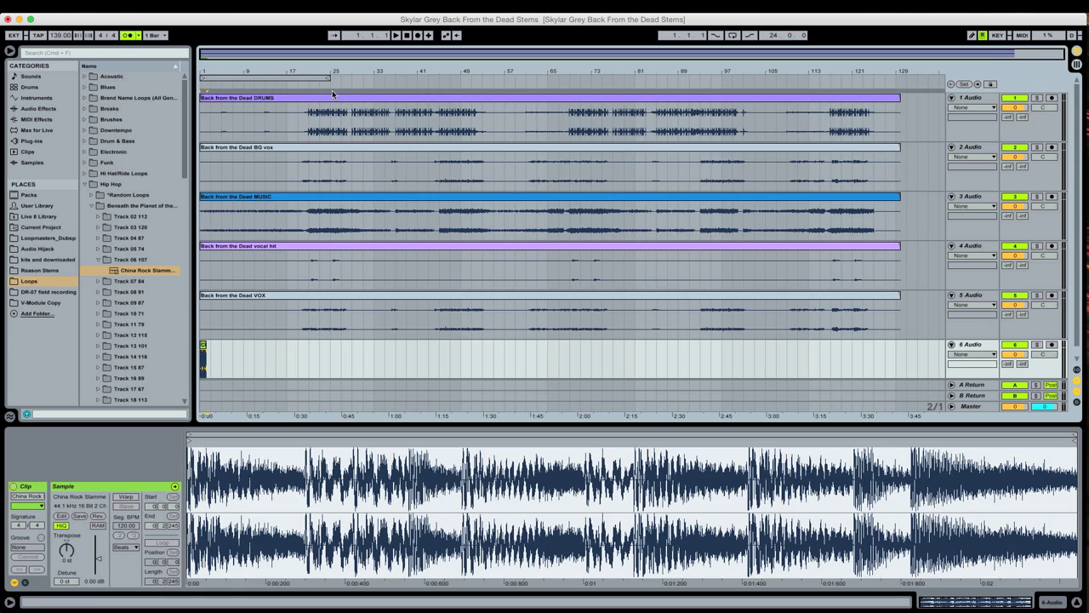
{"action": "key", "text": "super+a"}
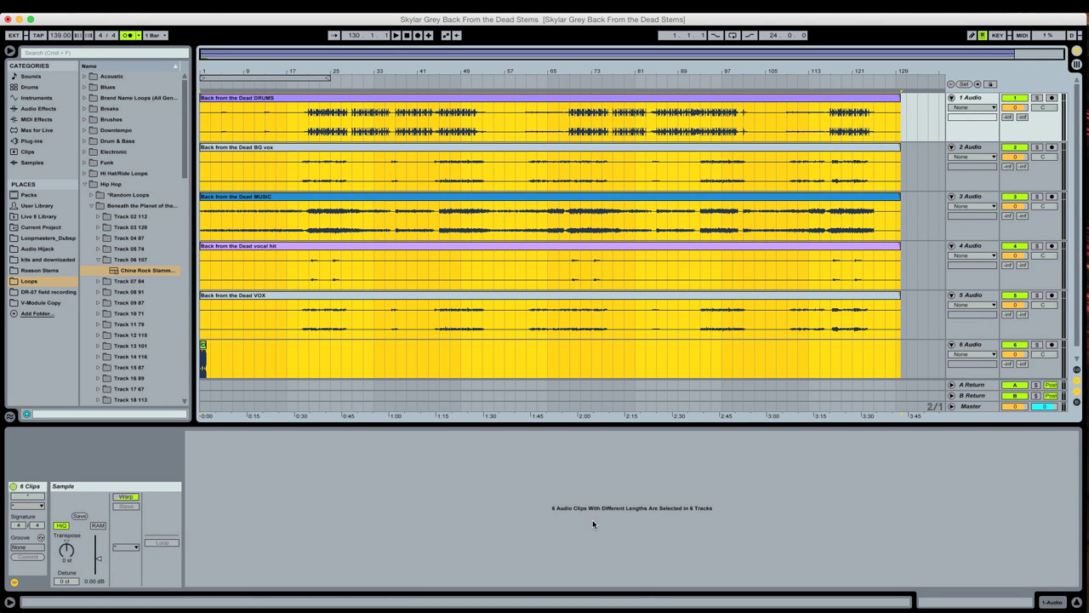
{"action": "left_click", "coordinate": [222, 353]}
{"action": "left_click", "coordinate": [203, 359]}
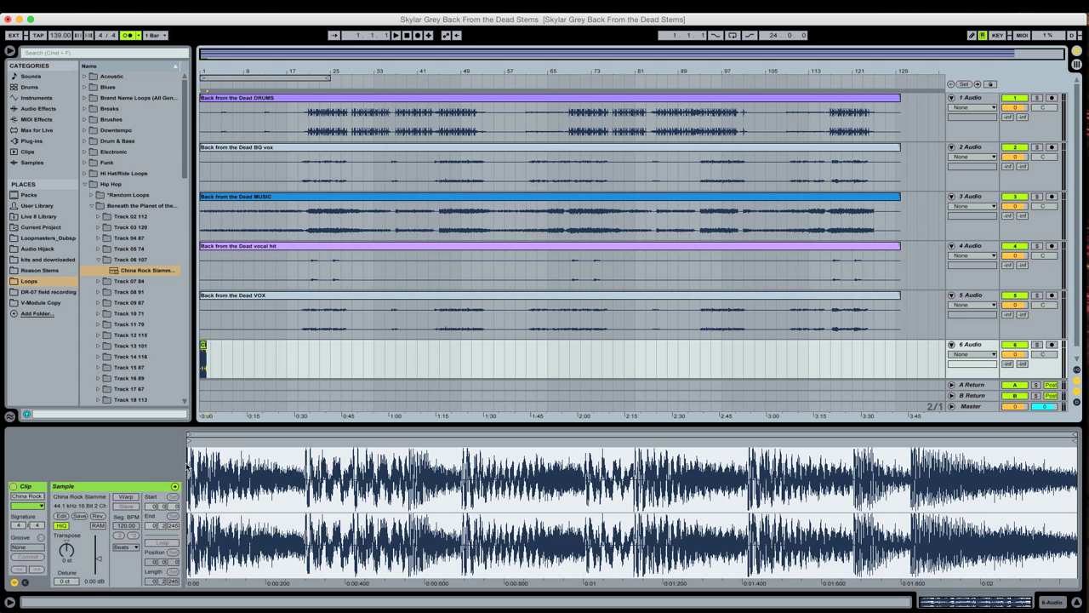
{"action": "left_click", "coordinate": [125, 496]}
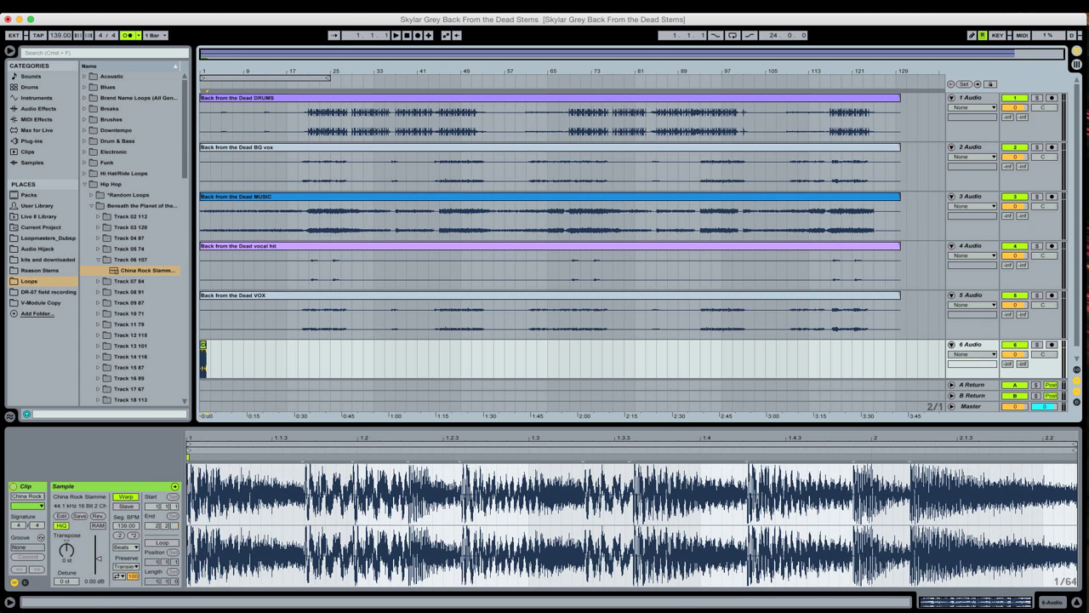
Step: Select all clips, then the China Rock loop, and finally the VOX clip on track 5
{"action": "key", "text": "super+a"}
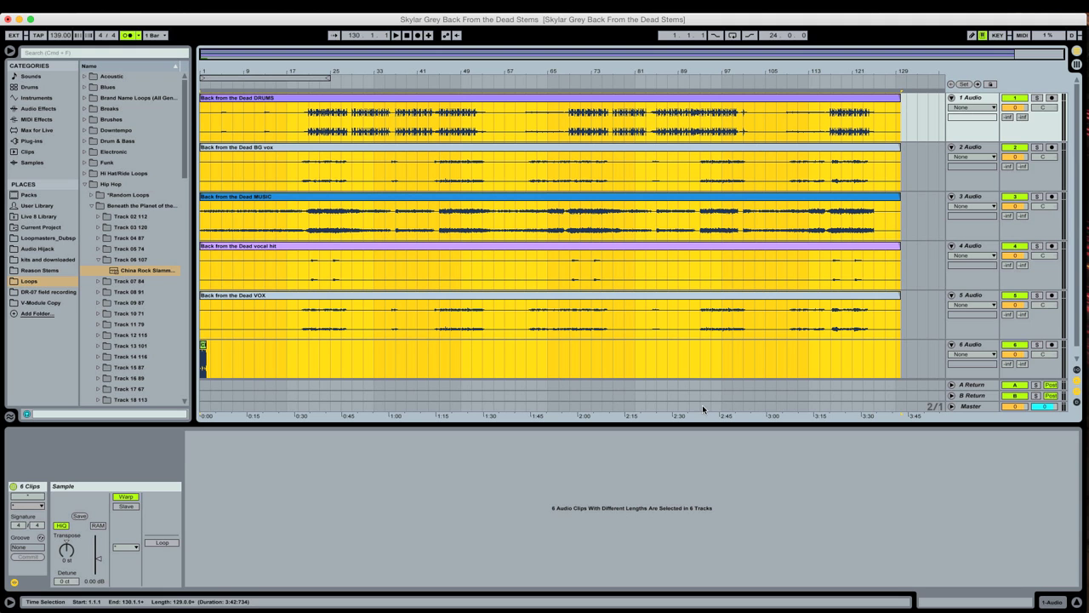
{"action": "left_click", "coordinate": [236, 348]}
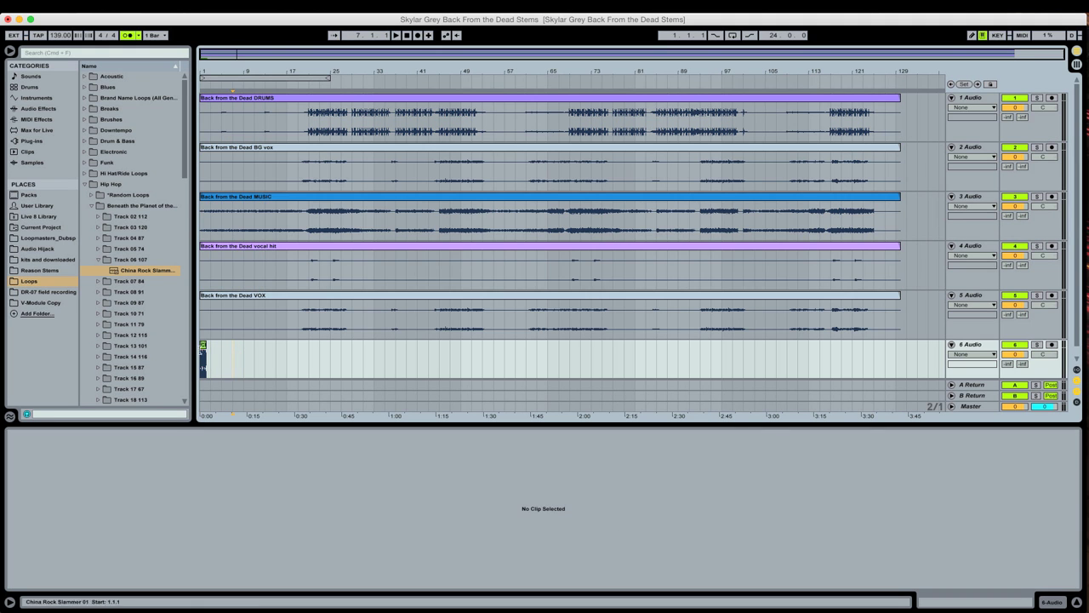
{"action": "left_click", "coordinate": [201, 349]}
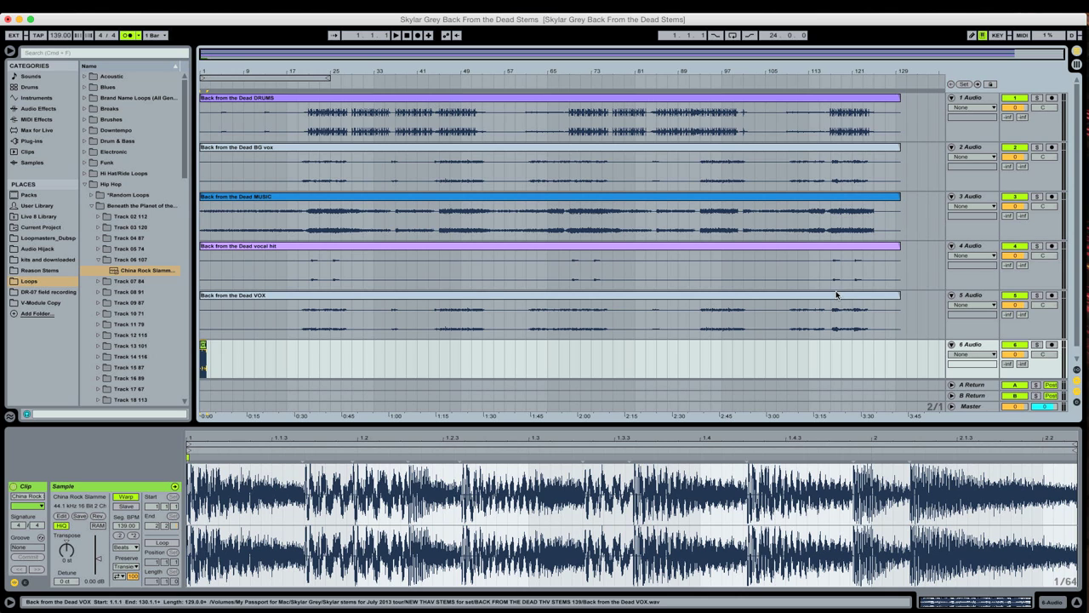
{"action": "scroll", "coordinate": [837, 294], "scroll_direction": "down", "scroll_amount": 1}
{"action": "left_click", "coordinate": [847, 292]}
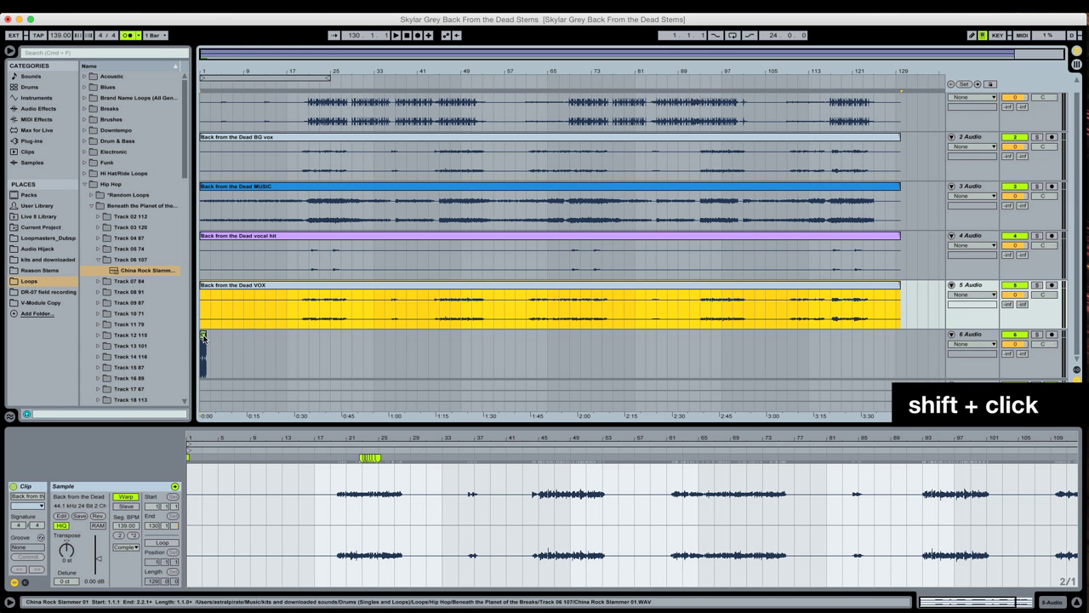
Step: Extend the selection to the China Rock loop, then drop the VOX clip to keep the track 6 span
{"action": "left_click", "coordinate": [202, 335], "text": "shift"}
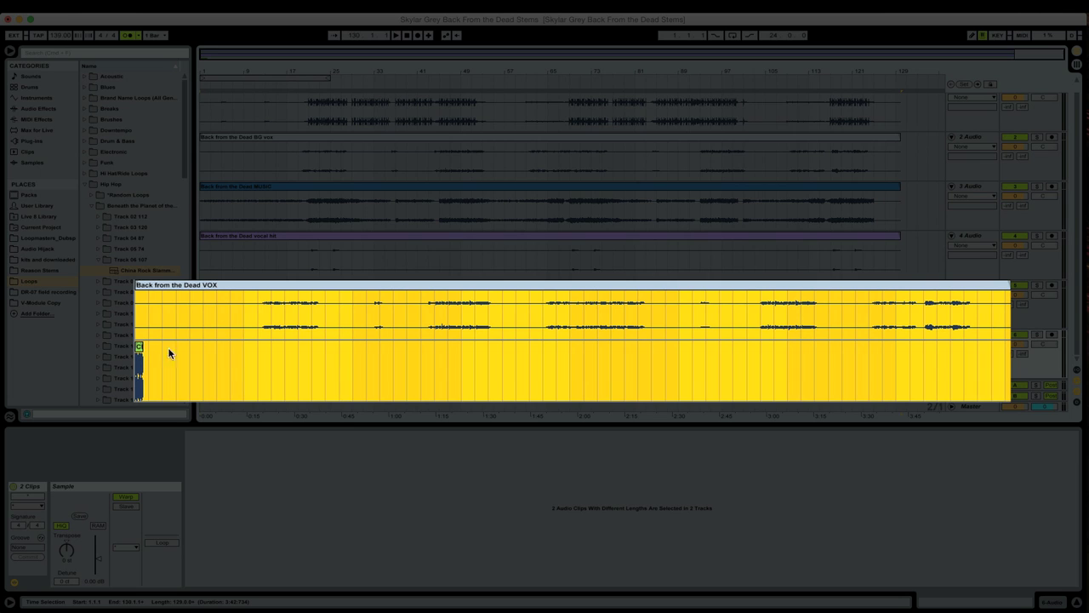
{"action": "left_click", "coordinate": [989, 290], "text": "super"}
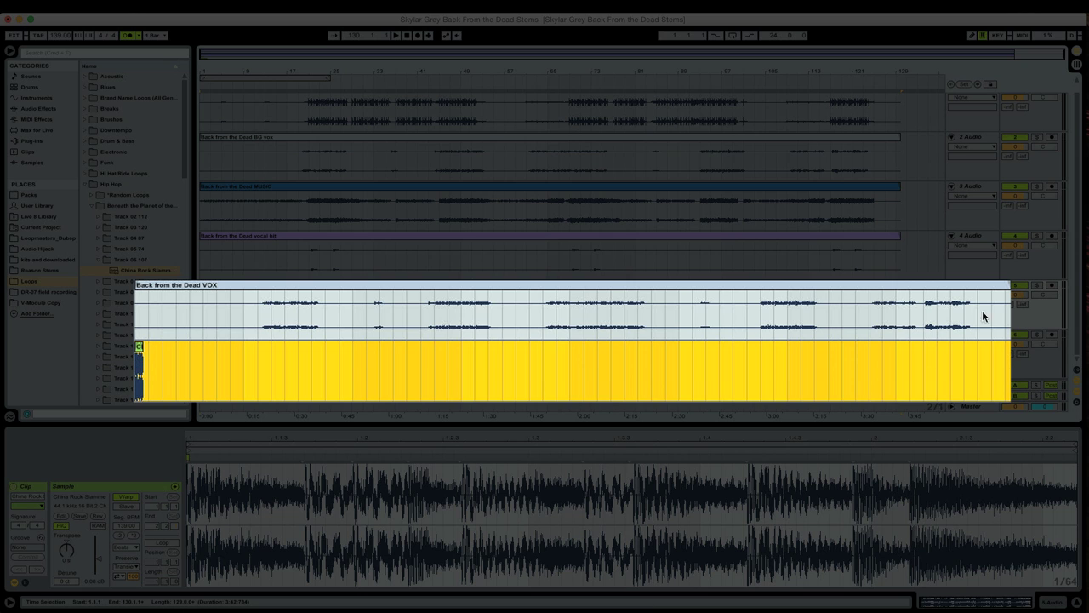
Step: Consolidate the selected track 6 span into one clip, China Rock Slammer 01-1, bars 1–130
{"action": "right_click", "coordinate": [139, 351]}
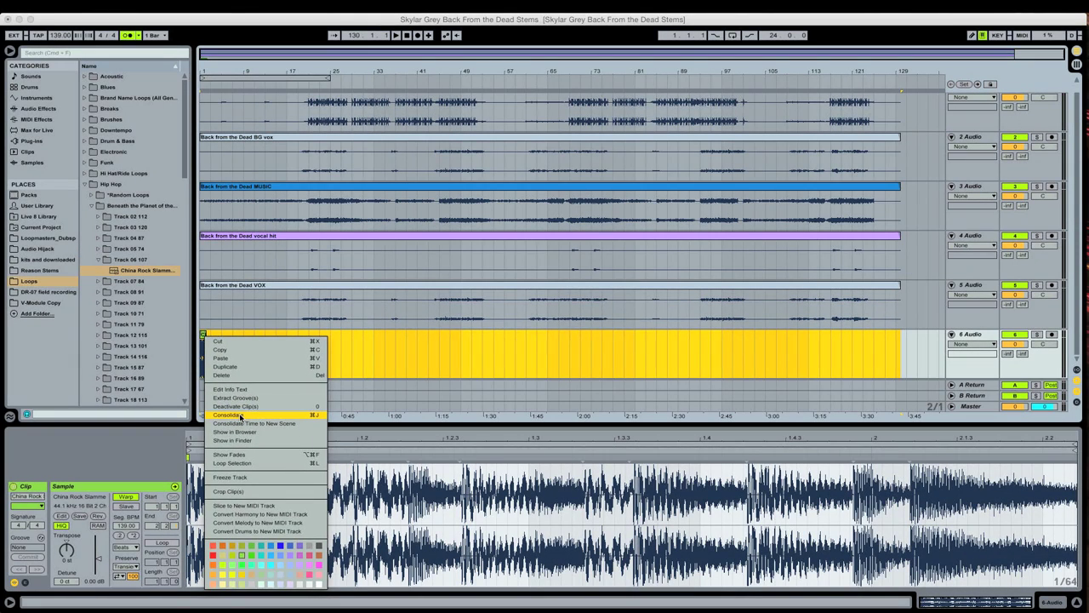
{"action": "left_click", "coordinate": [241, 416]}
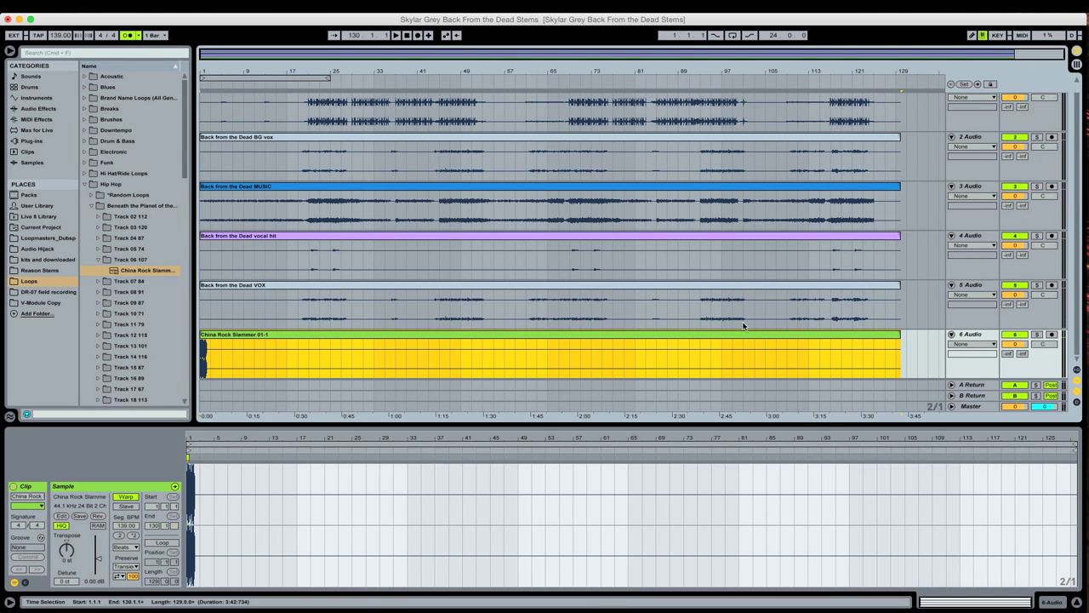
Step: Select all six clips, reset their warp markers in Clip View, and select everything again
{"action": "left_click", "coordinate": [815, 334]}
{"action": "scroll", "coordinate": [462, 338], "scroll_direction": "up", "scroll_amount": 1}
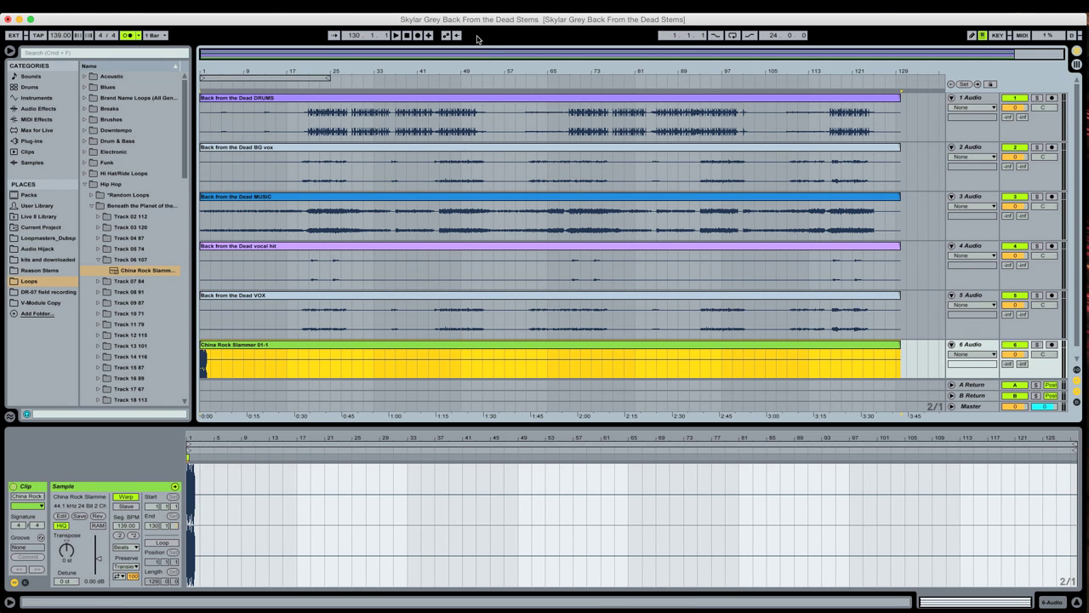
{"action": "left_click", "coordinate": [479, 99], "text": "shift"}
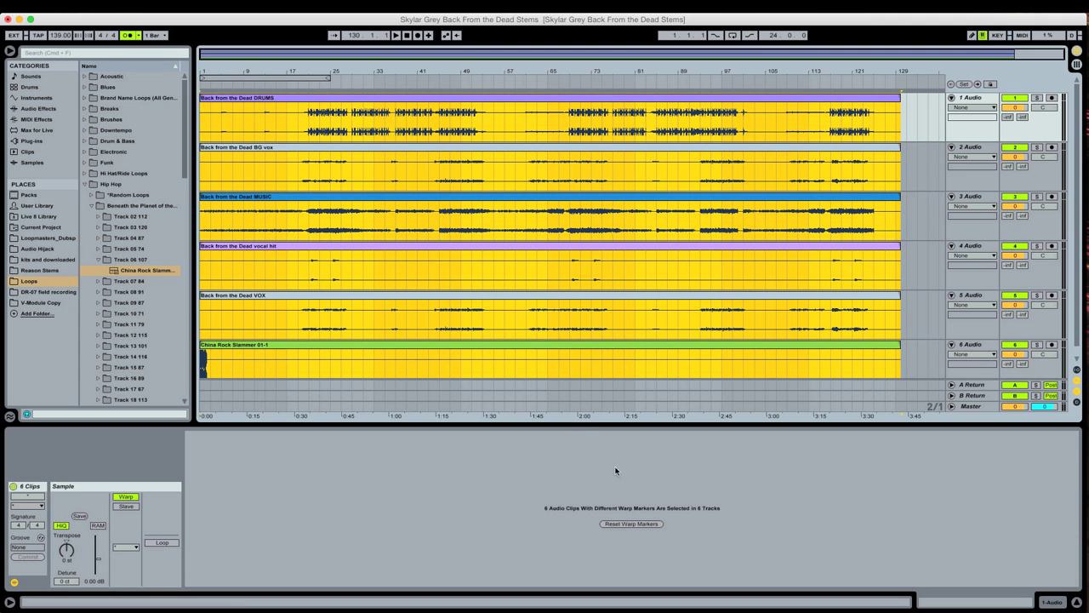
{"action": "left_click", "coordinate": [613, 524]}
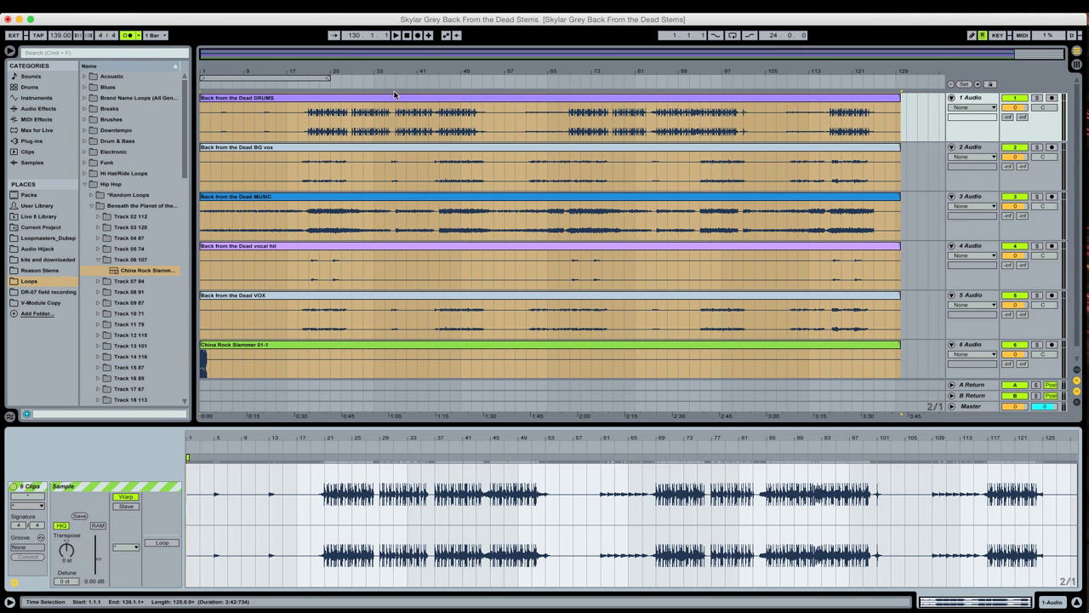
{"action": "key", "text": "super+a"}
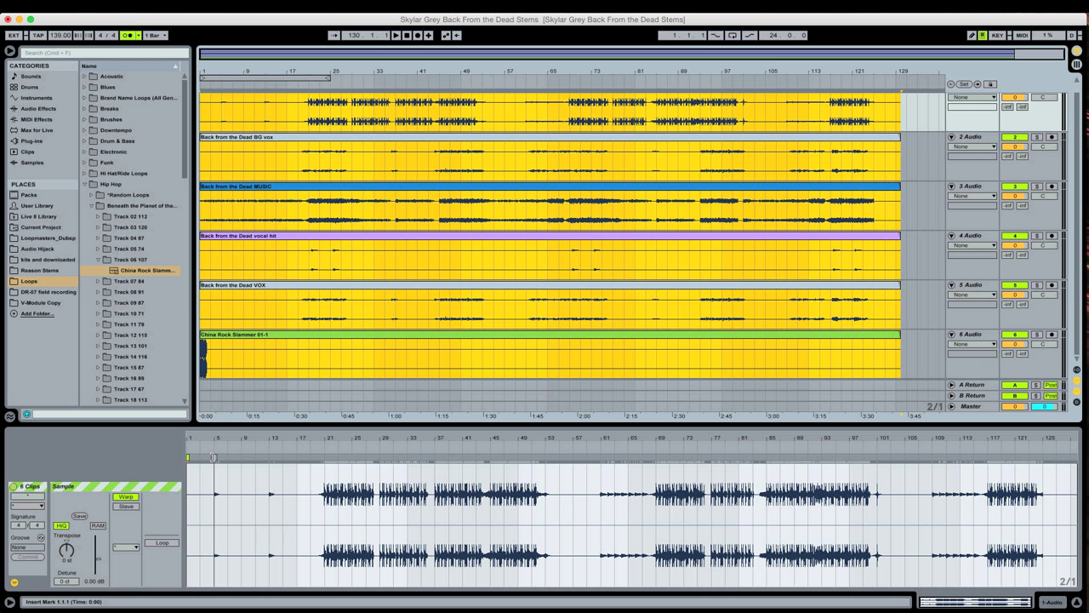
Step: Enlarge the arrangement area over Clip View, then select China Rock Slammer 01-1 and all six clips
{"action": "left_click", "coordinate": [384, 477]}
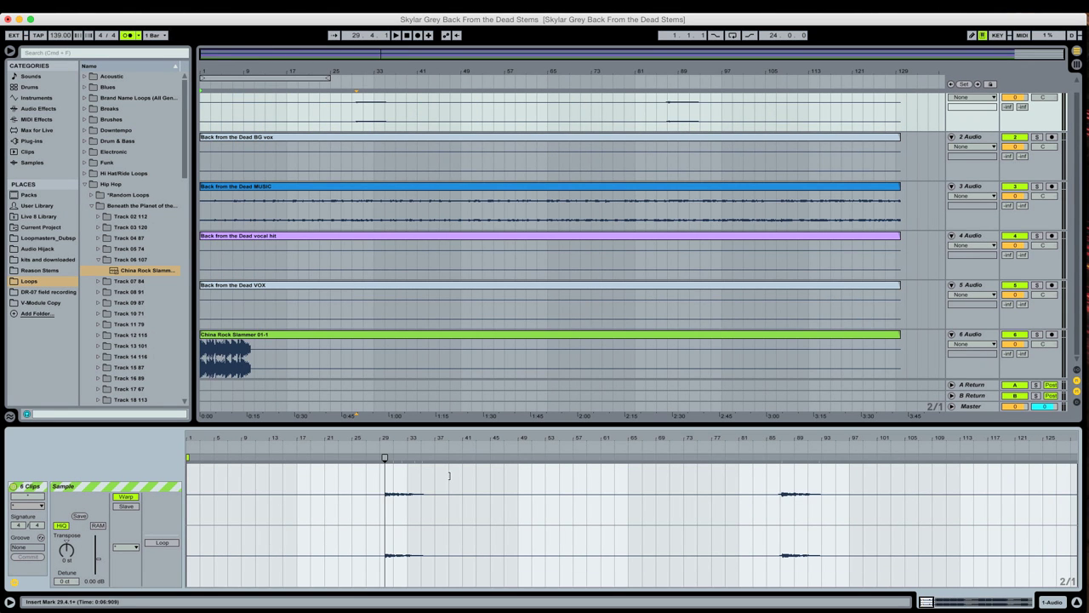
{"action": "left_click", "coordinate": [249, 482]}
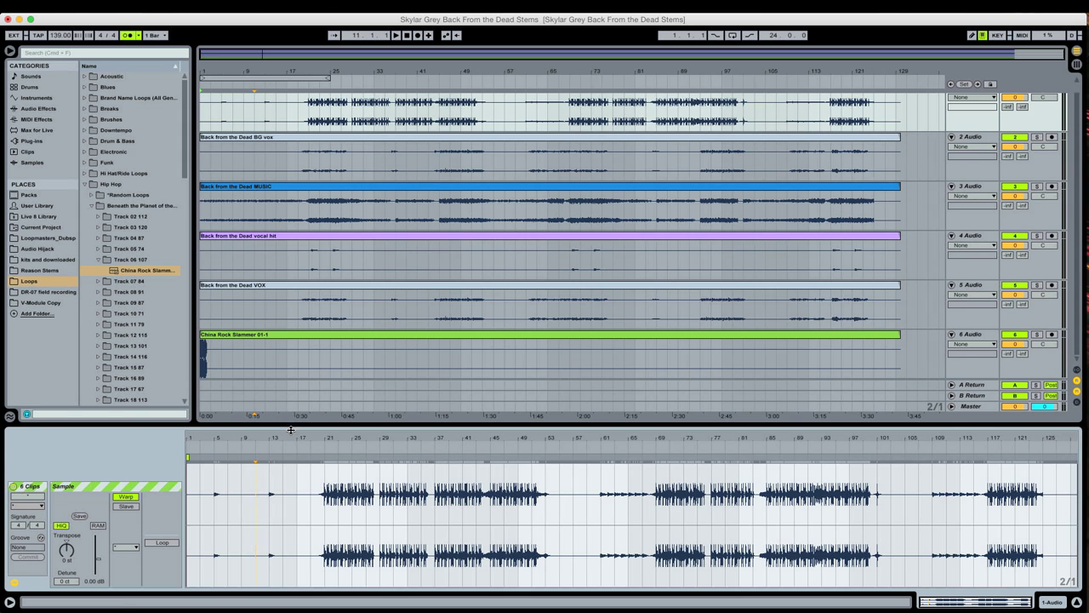
{"action": "left_click_drag", "start_coordinate": [291, 425], "coordinate": [296, 478]}
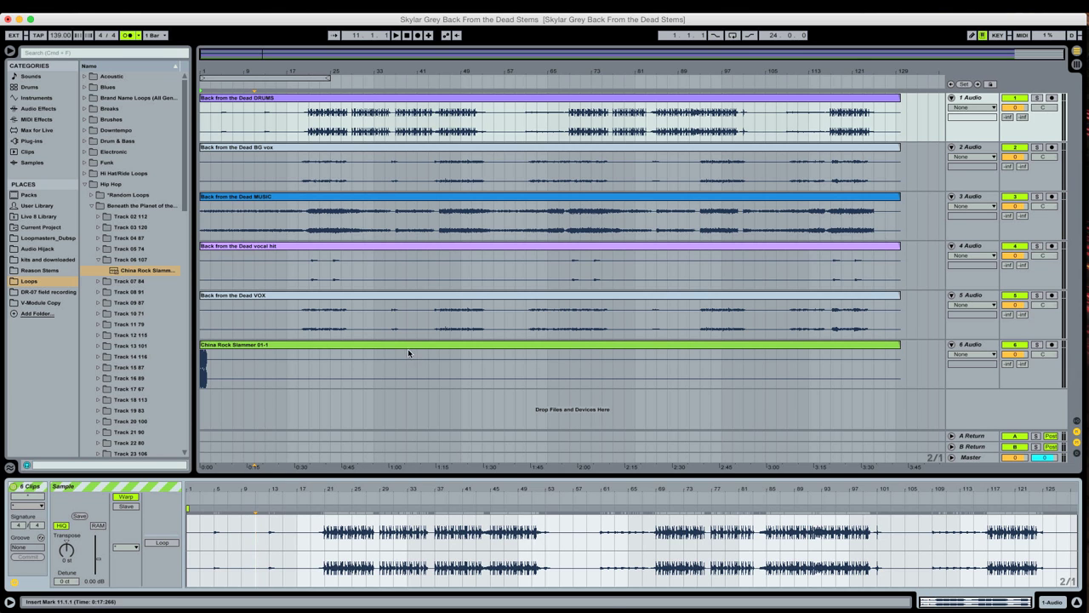
{"action": "left_click", "coordinate": [525, 347]}
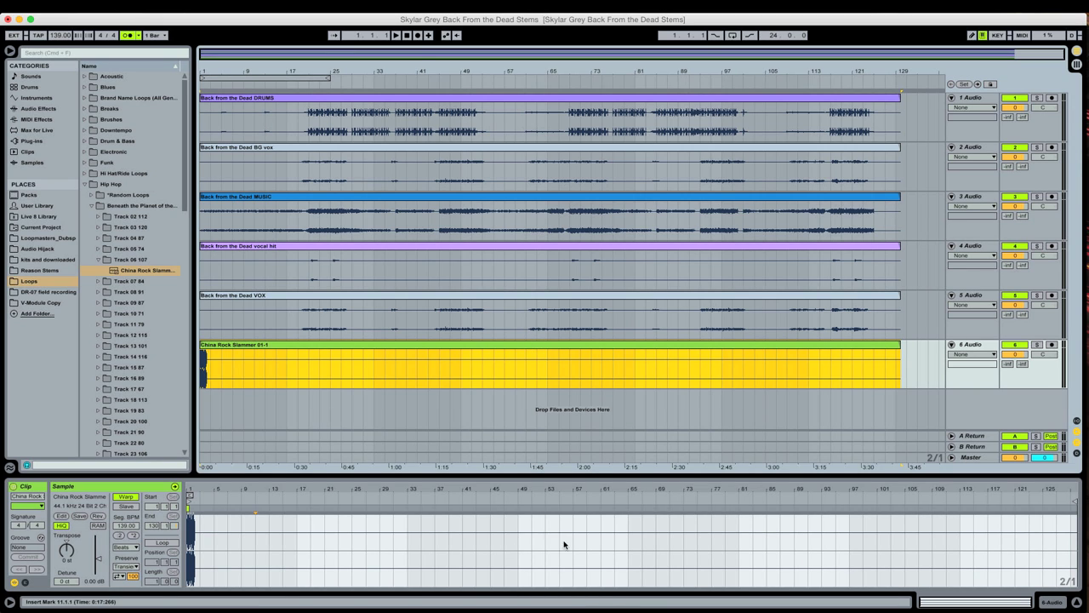
{"action": "left_click", "coordinate": [485, 100], "text": "shift"}
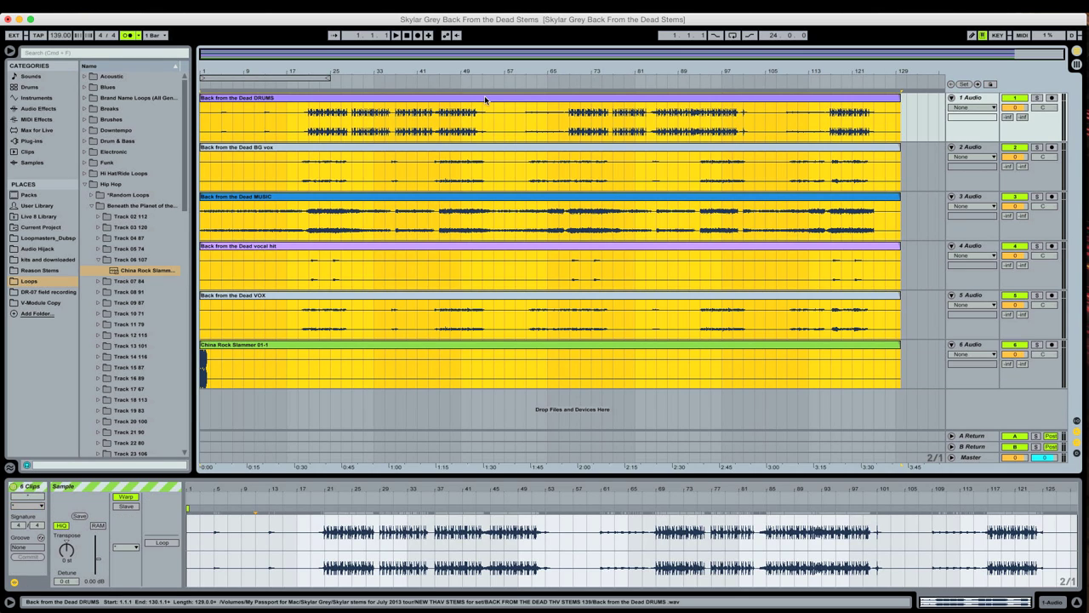